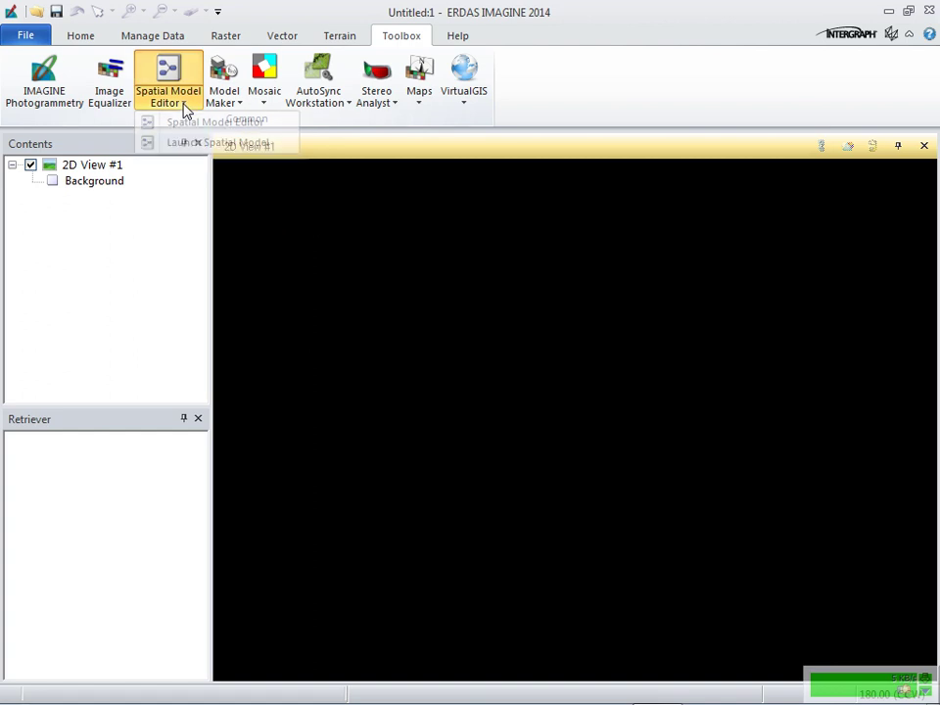
- Open the Spatial Model Editor and place a Raster Input operator from the Input raster group near the top of the canvas
left_click(193, 126)
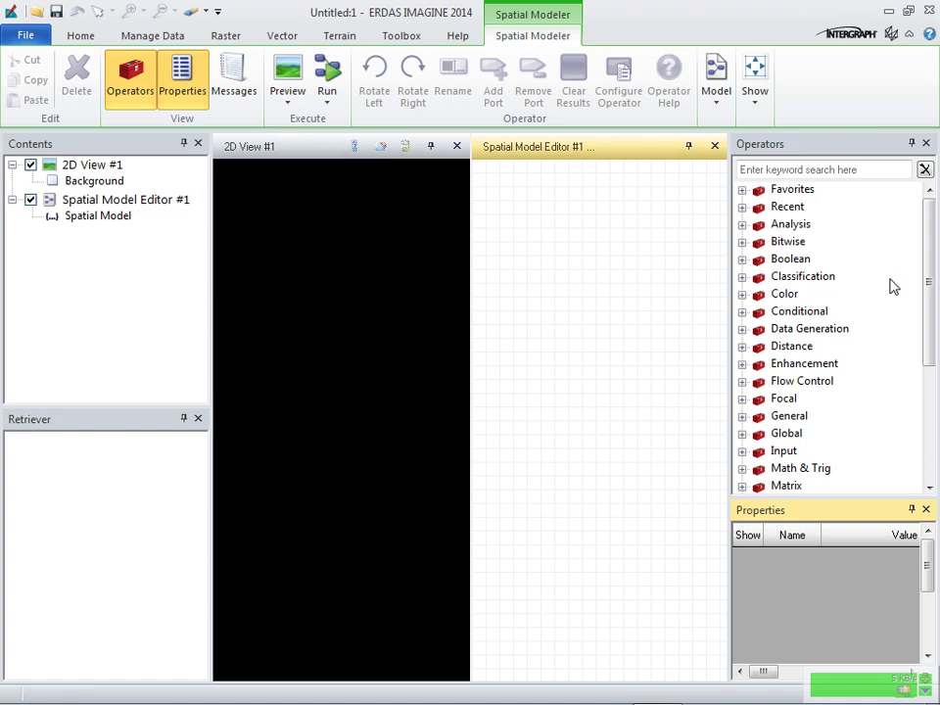
left_click_drag(929, 273, 932, 352)
left_click(742, 310)
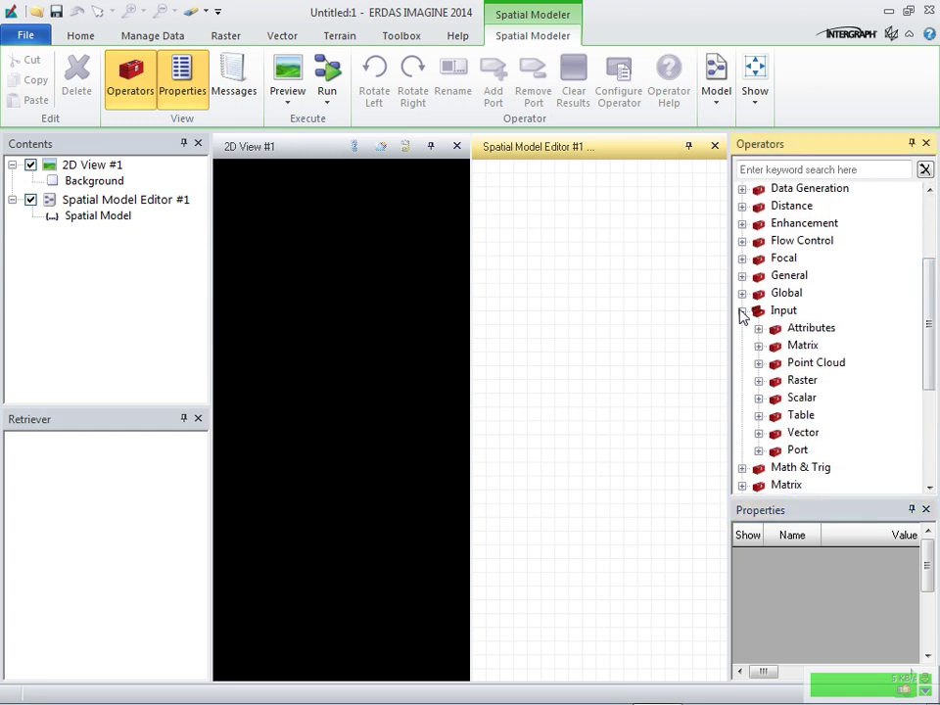
left_click(759, 381)
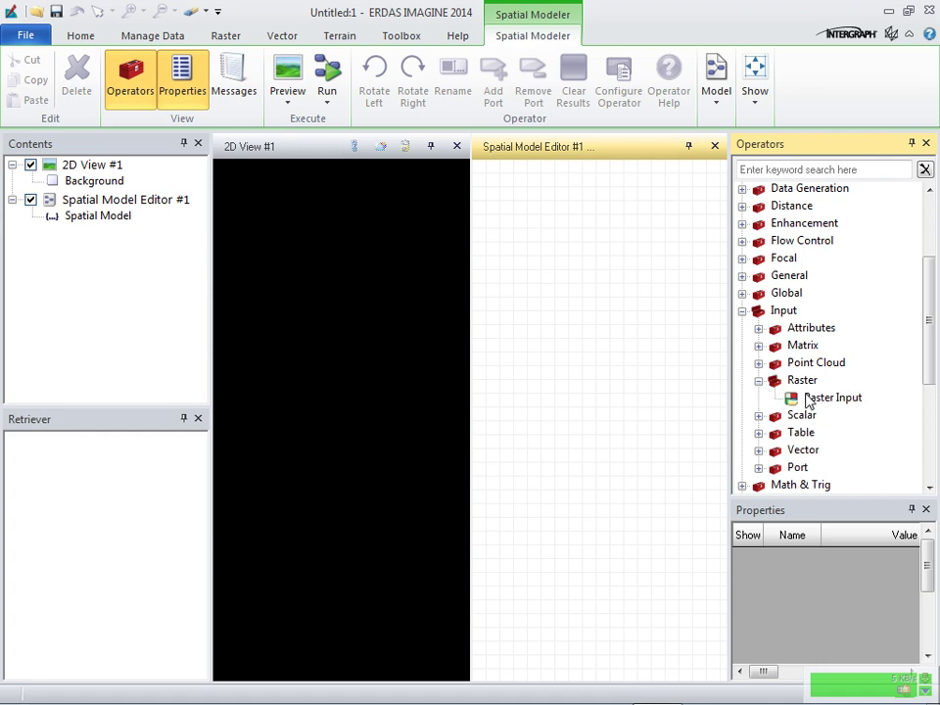
left_click_drag(821, 407, 528, 239)
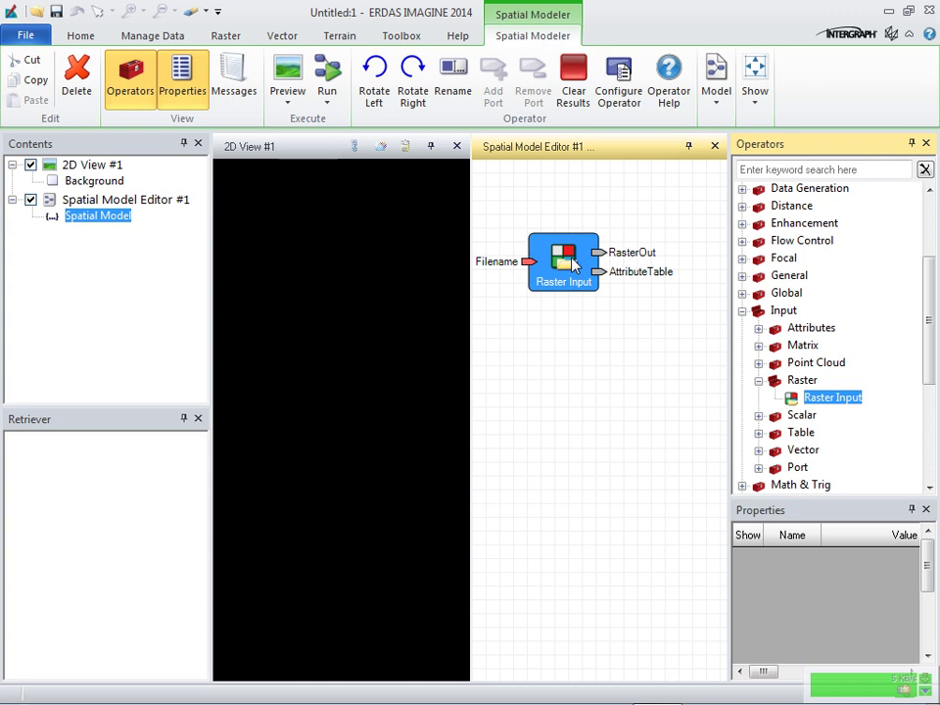
left_click(758, 381)
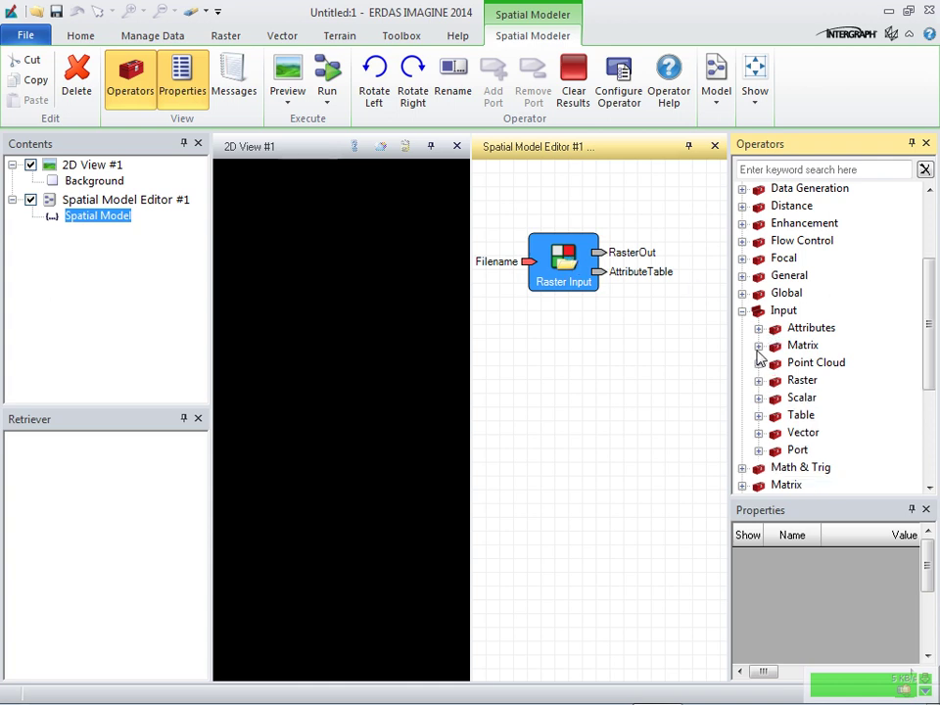
left_click(745, 312)
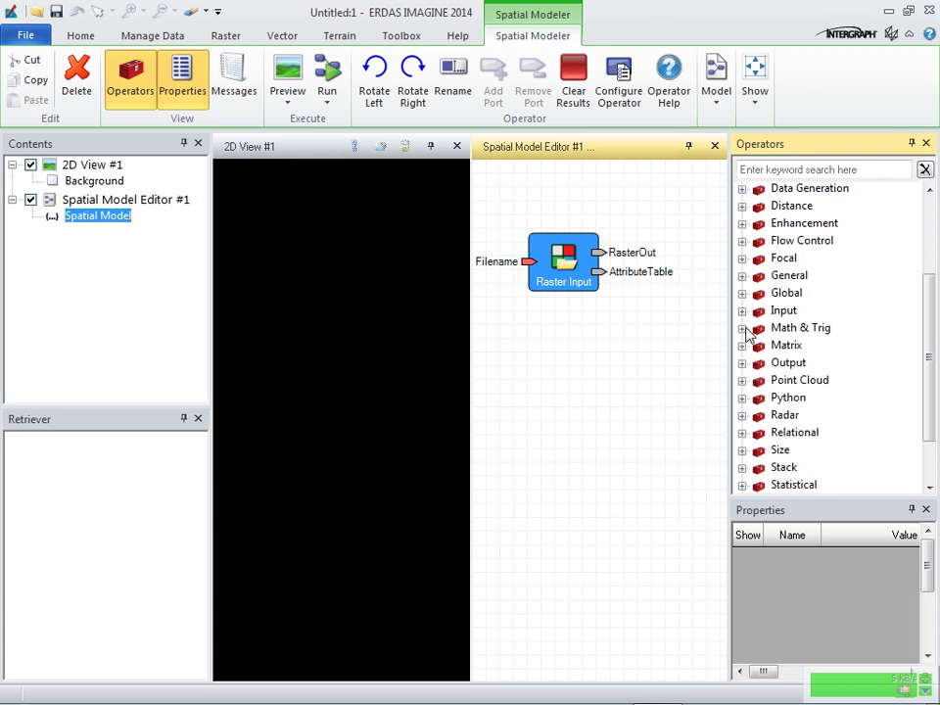
- Add a Multiply operator from the Math & Trig group to the model, below and to the right of Raster Input
left_click(742, 328)
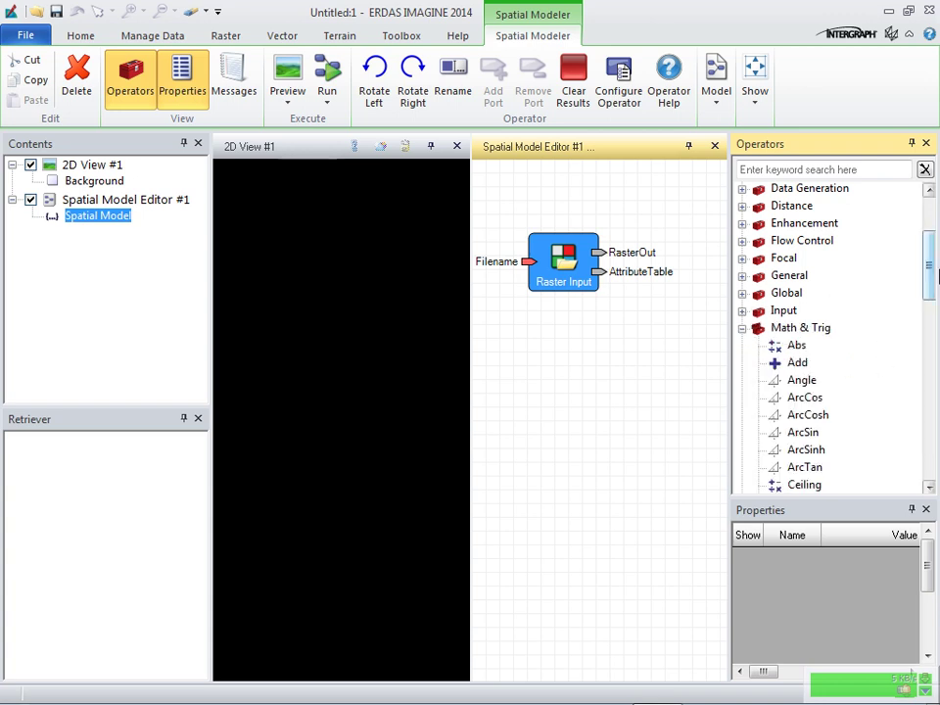
left_click_drag(934, 268, 931, 383)
left_click(808, 285)
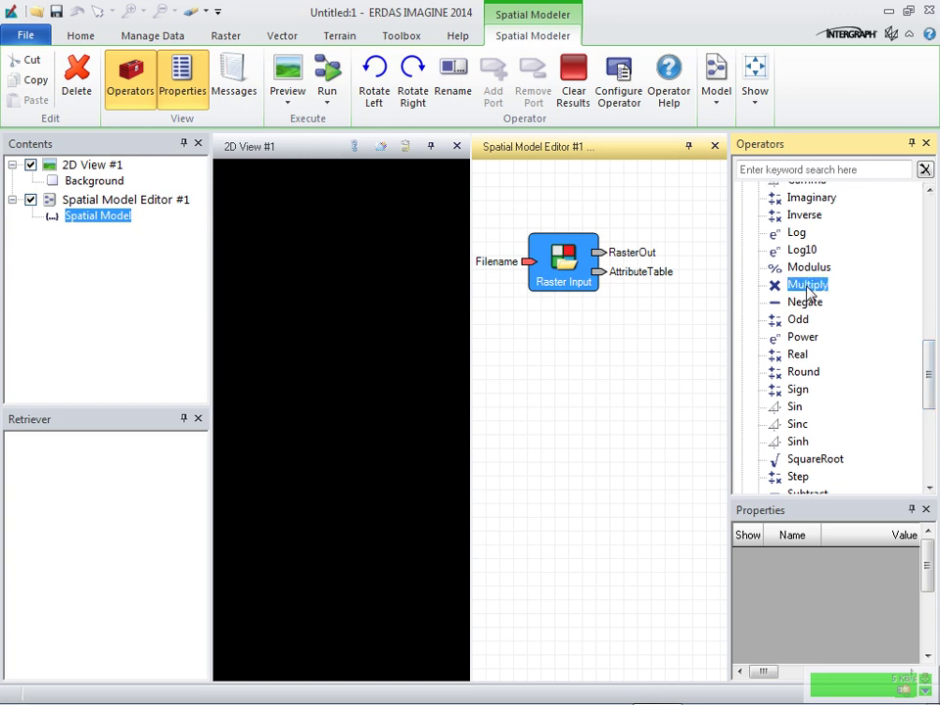
left_click_drag(807, 288, 677, 333)
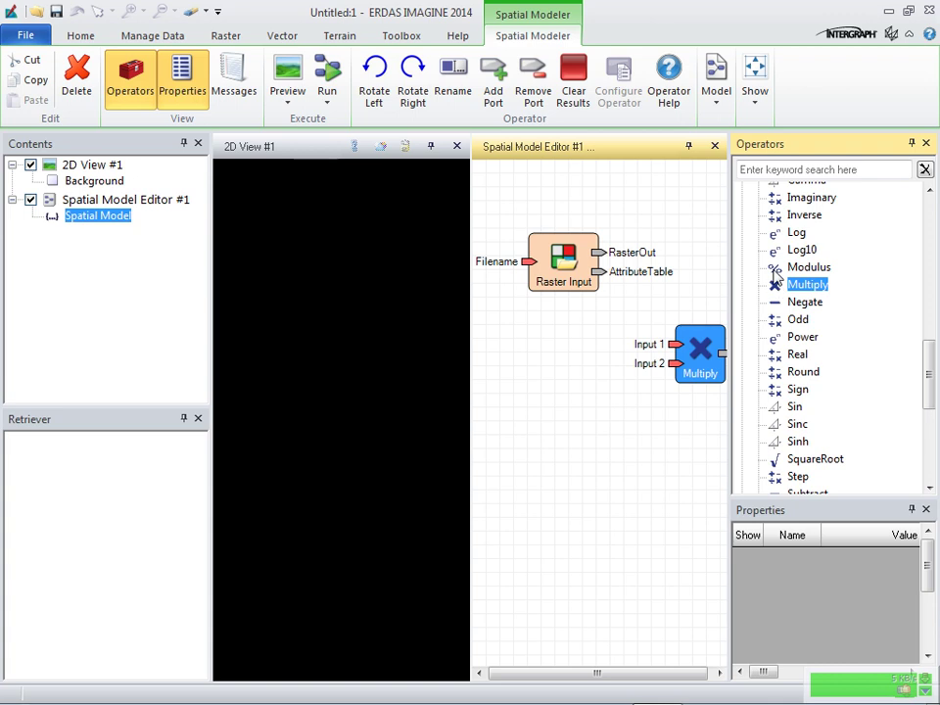
left_click_drag(924, 367, 932, 249)
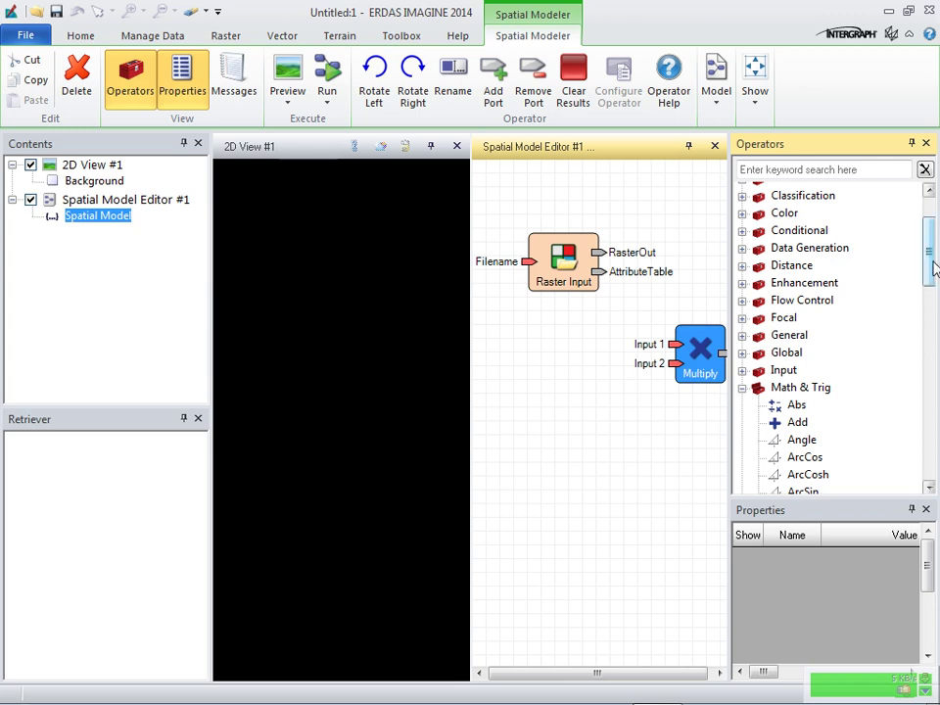
left_click(742, 389)
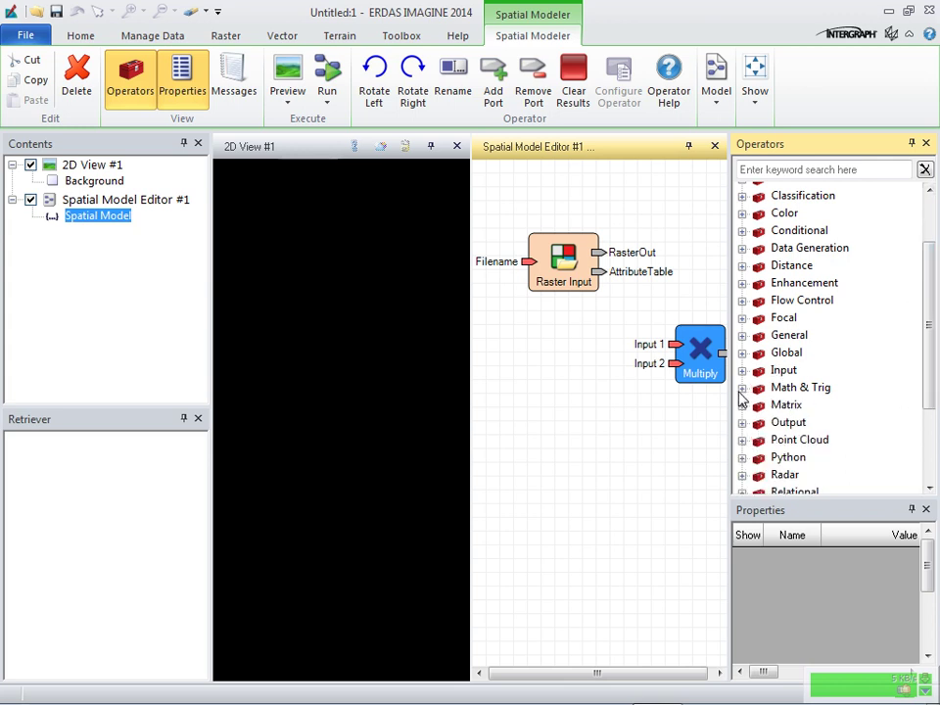
left_click(840, 168)
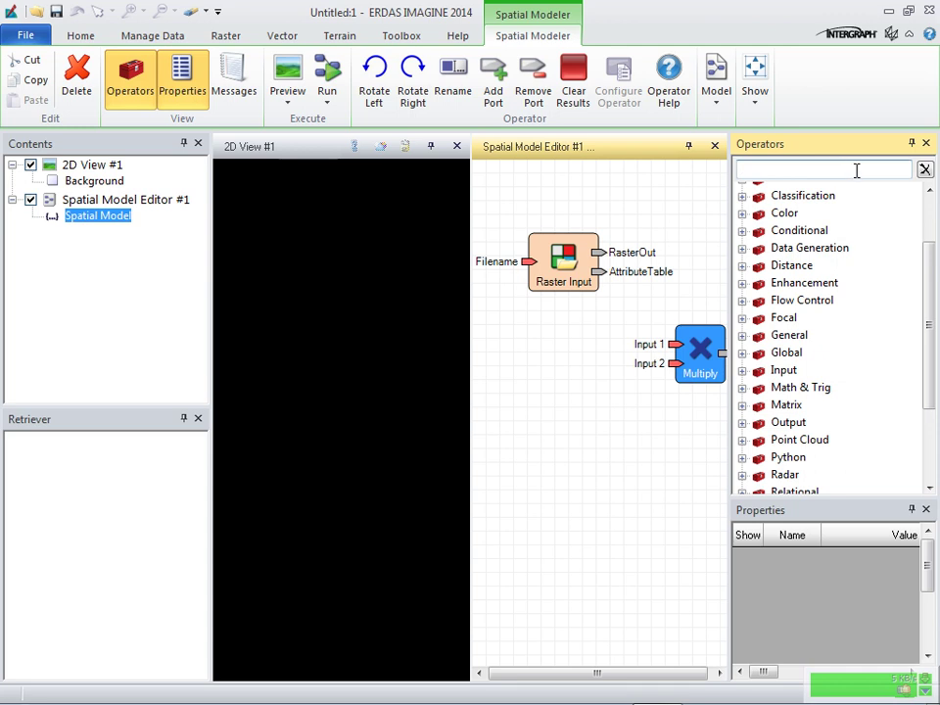
left_click_drag(935, 266, 933, 214)
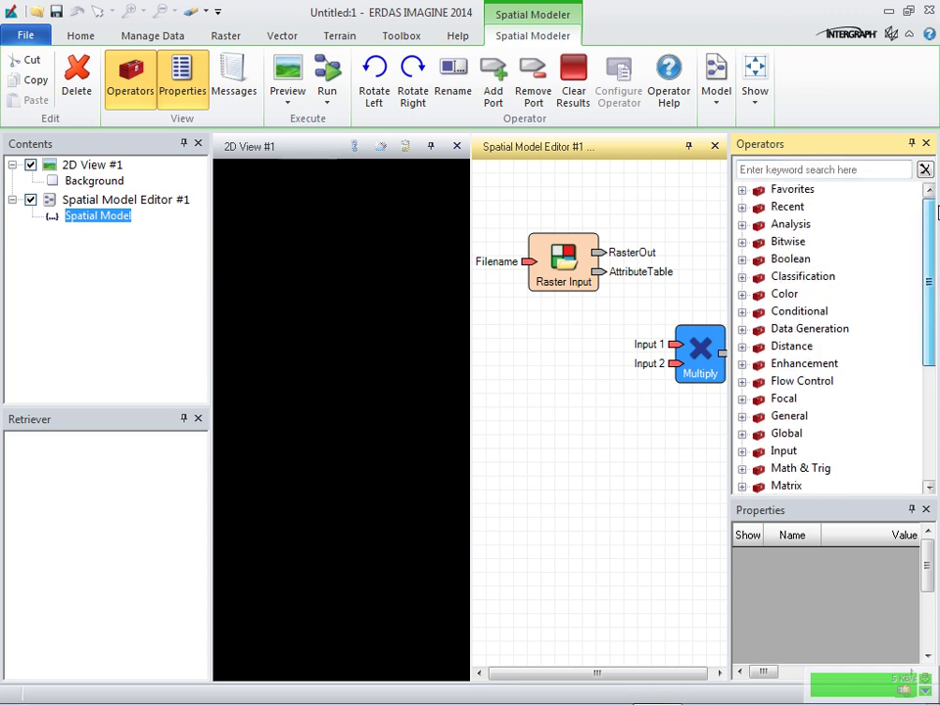
left_click(741, 207)
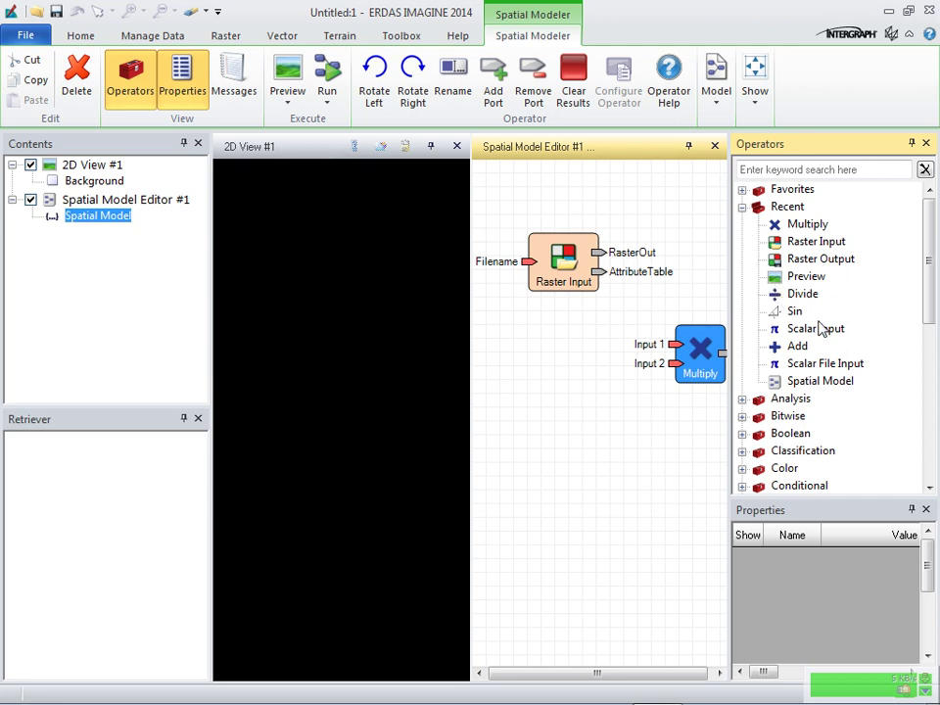
left_click(741, 208)
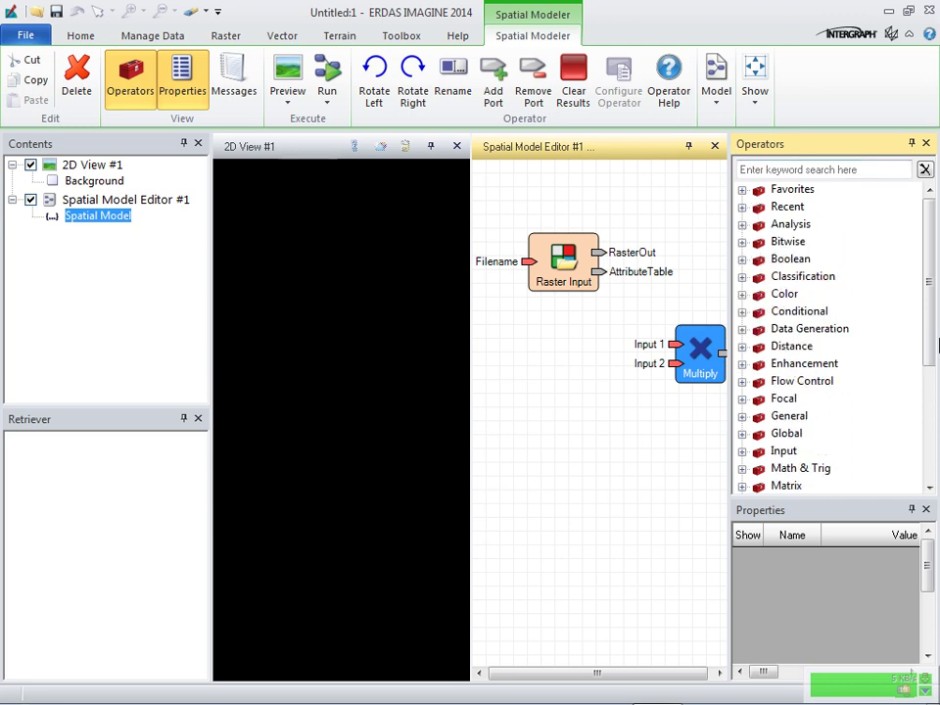
- Place a Scalar Input operator below and left of Multiply, and widen the model editor to cover the 2D view
scroll(931, 333, "down", 2)
left_click_drag(937, 355, 937, 377)
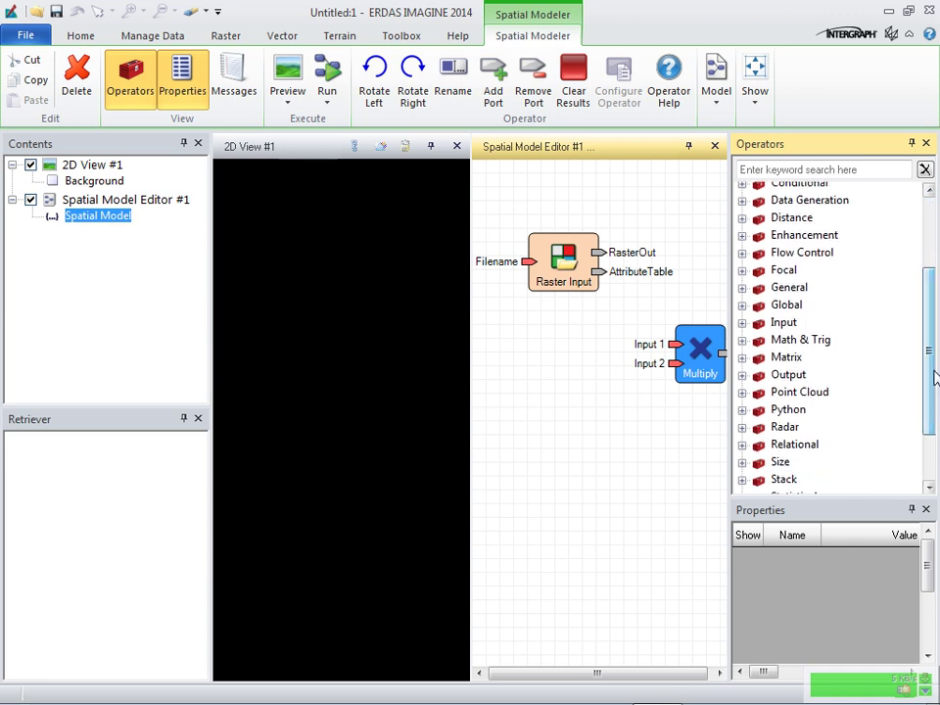
left_click(741, 323)
left_click(759, 357)
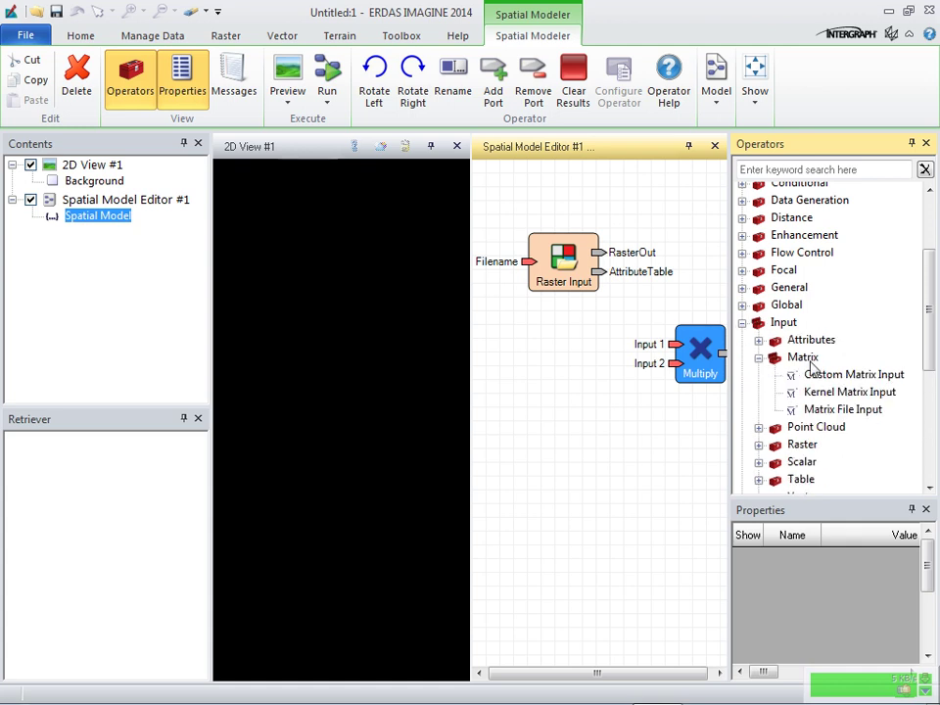
left_click(759, 359)
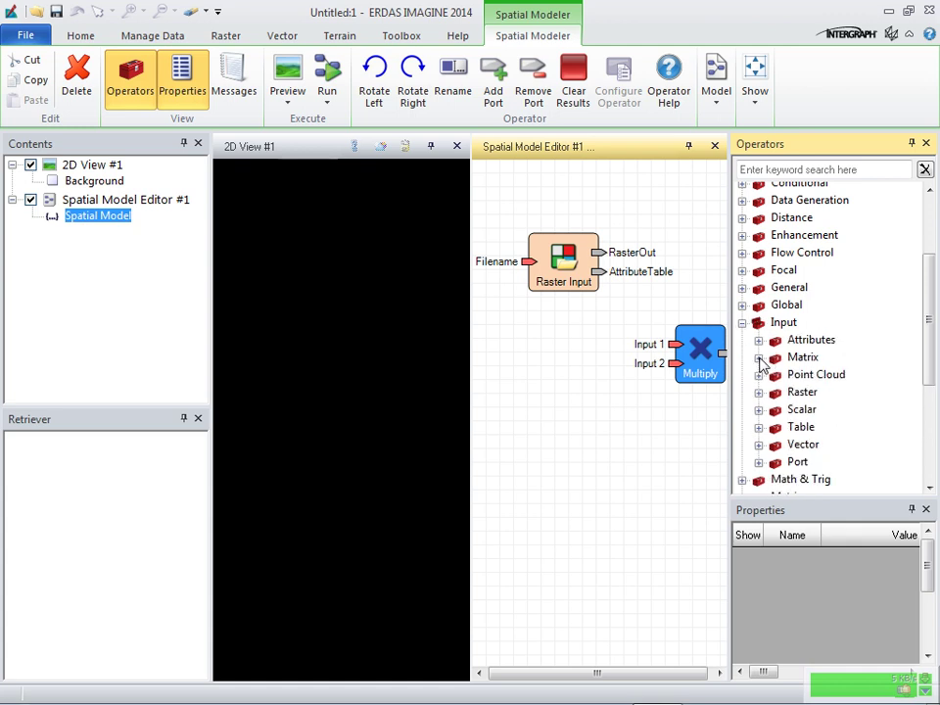
left_click(760, 410)
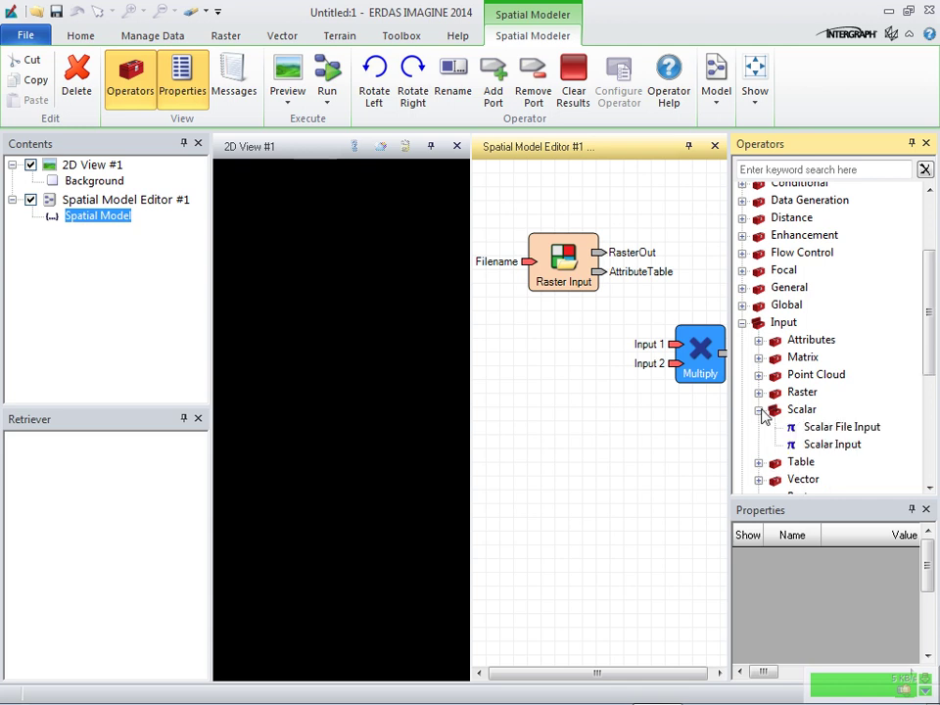
left_click_drag(834, 445, 557, 423)
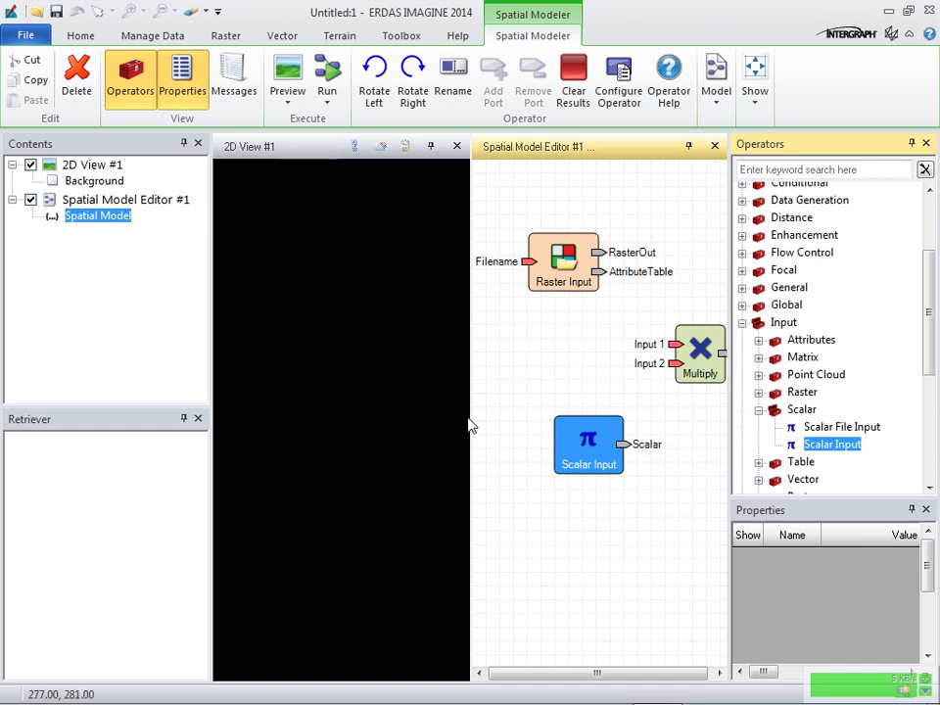
left_click_drag(471, 416, 213, 393)
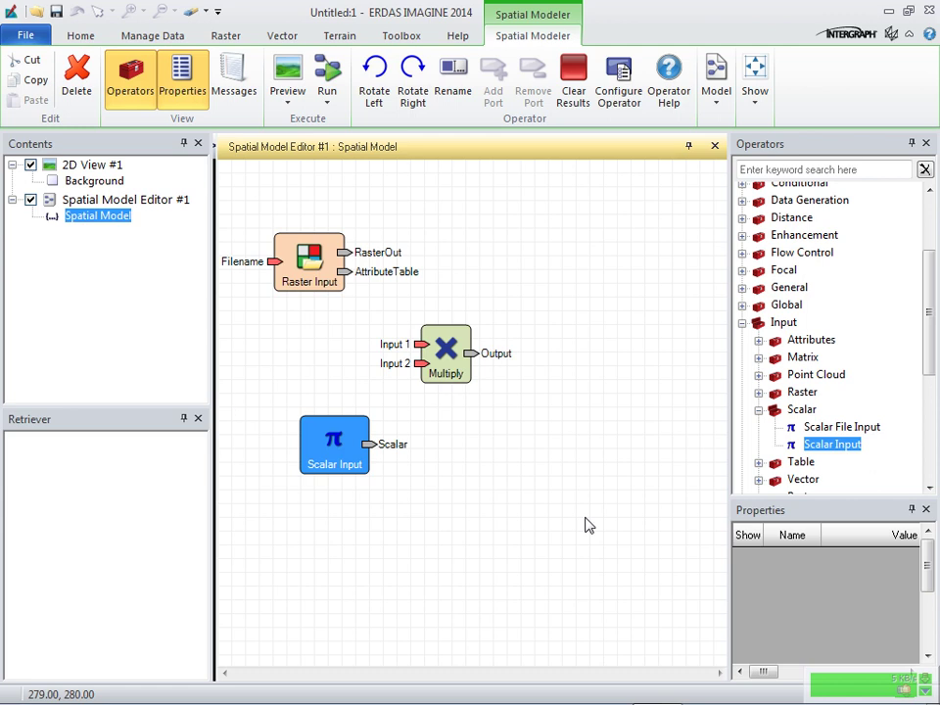
left_click(759, 411)
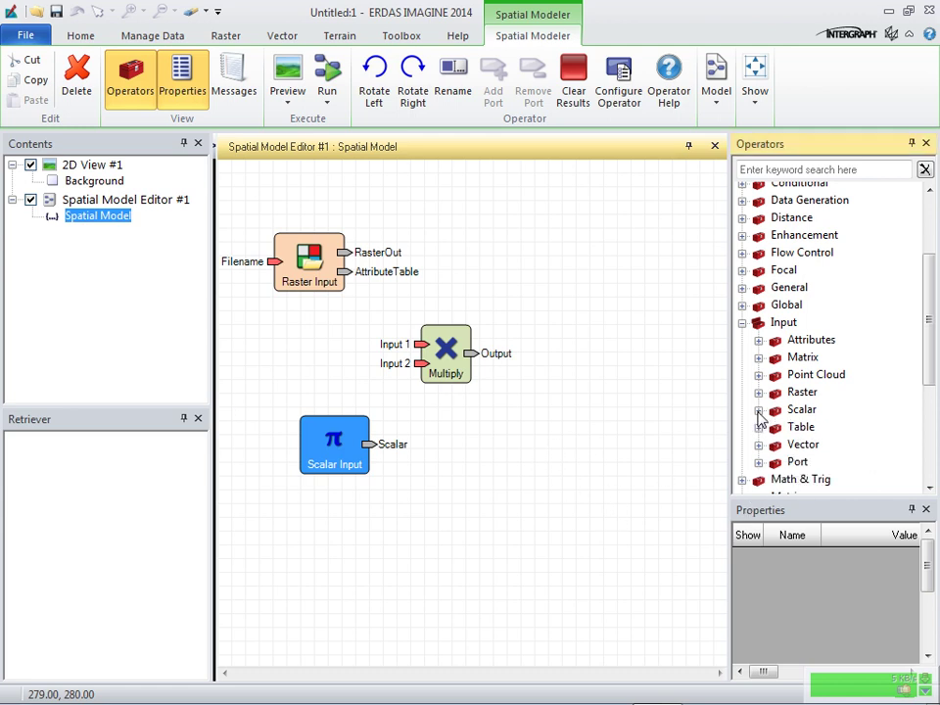
left_click(741, 323)
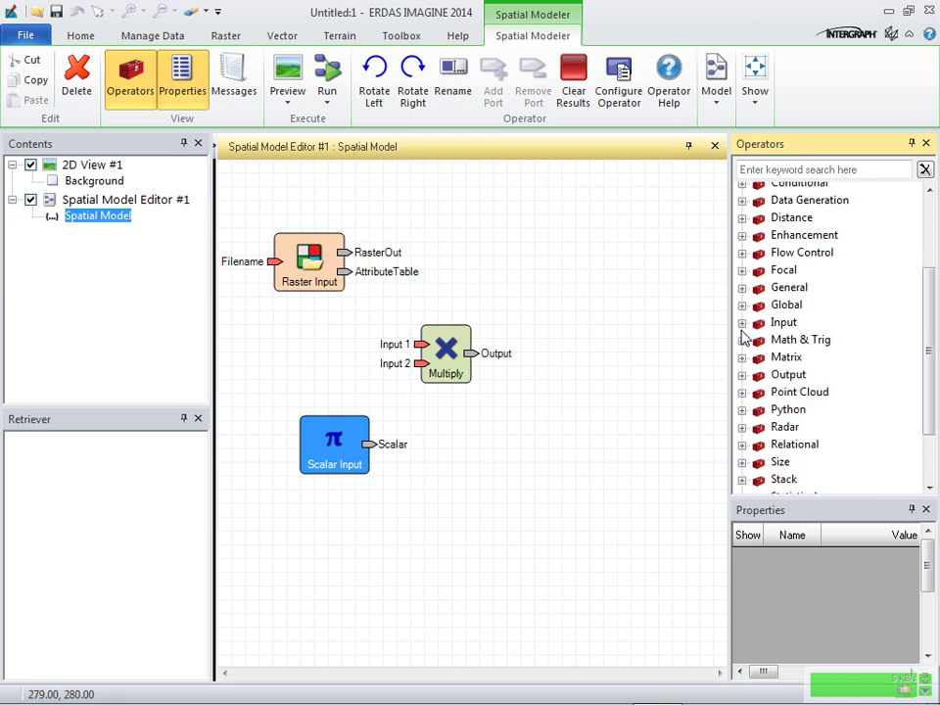
- Add an Add operator from the Math & Trig group to the model, below and to the right of Multiply
left_click(742, 340)
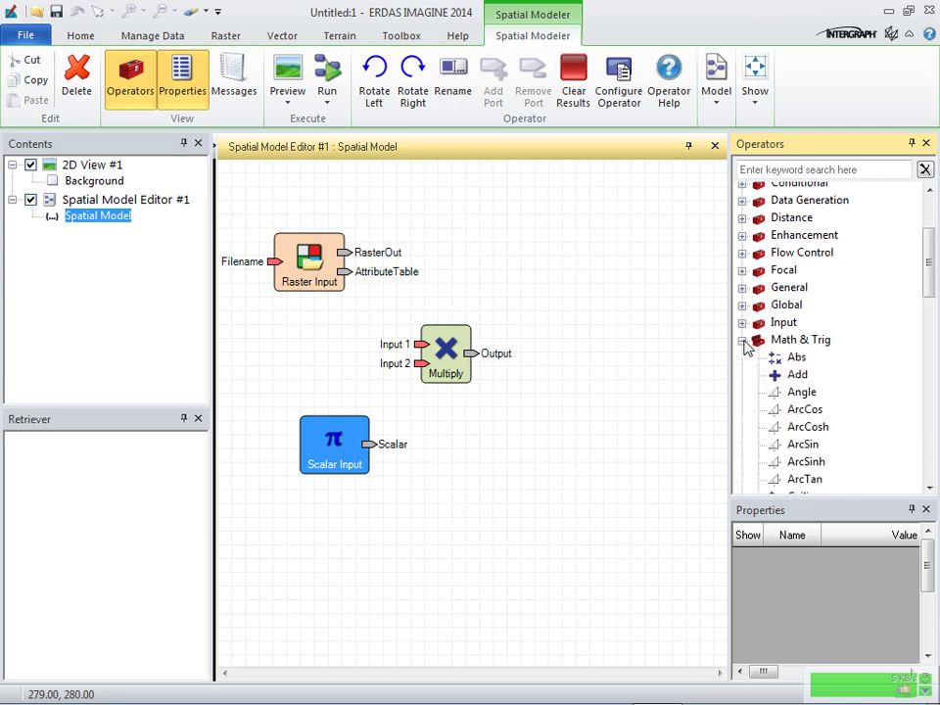
left_click(789, 376)
left_click_drag(791, 377, 612, 423)
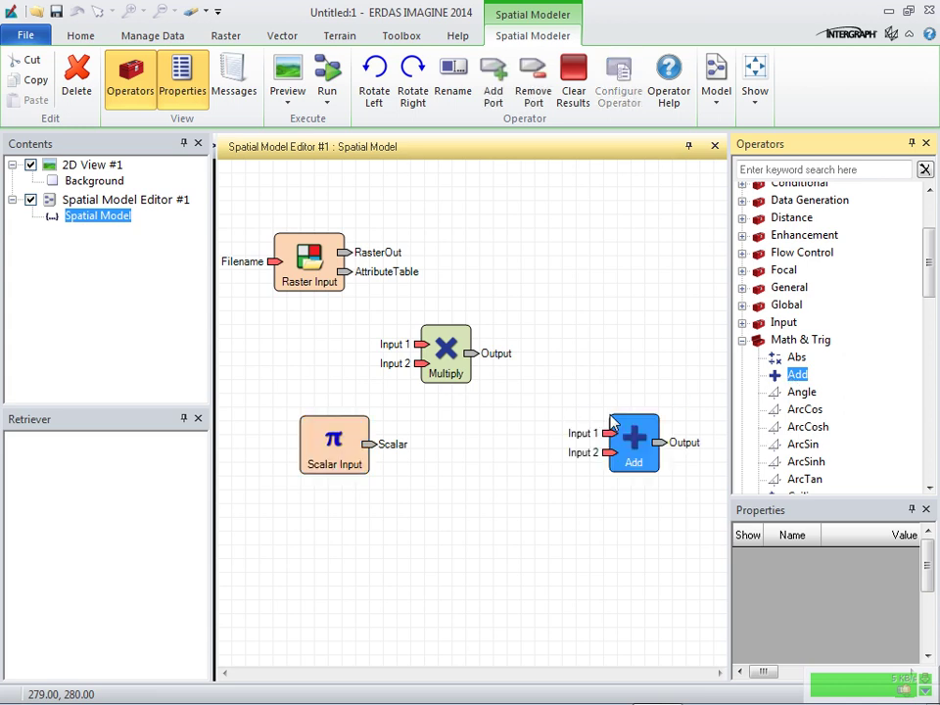
left_click(742, 340)
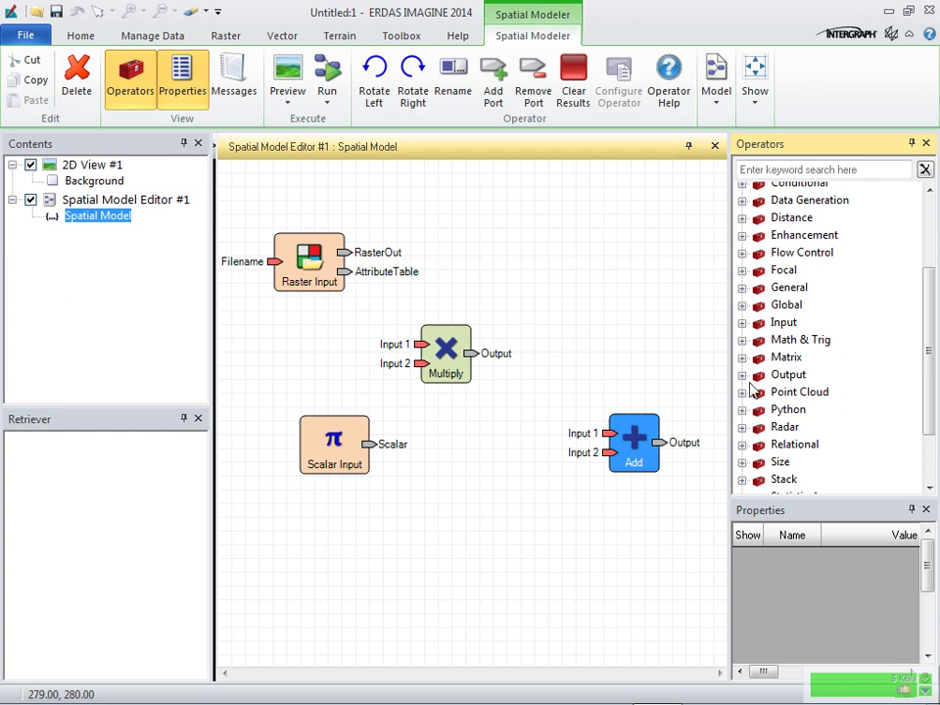
- Place a second Scalar Input operator directly below the first one in the model
left_click(743, 323)
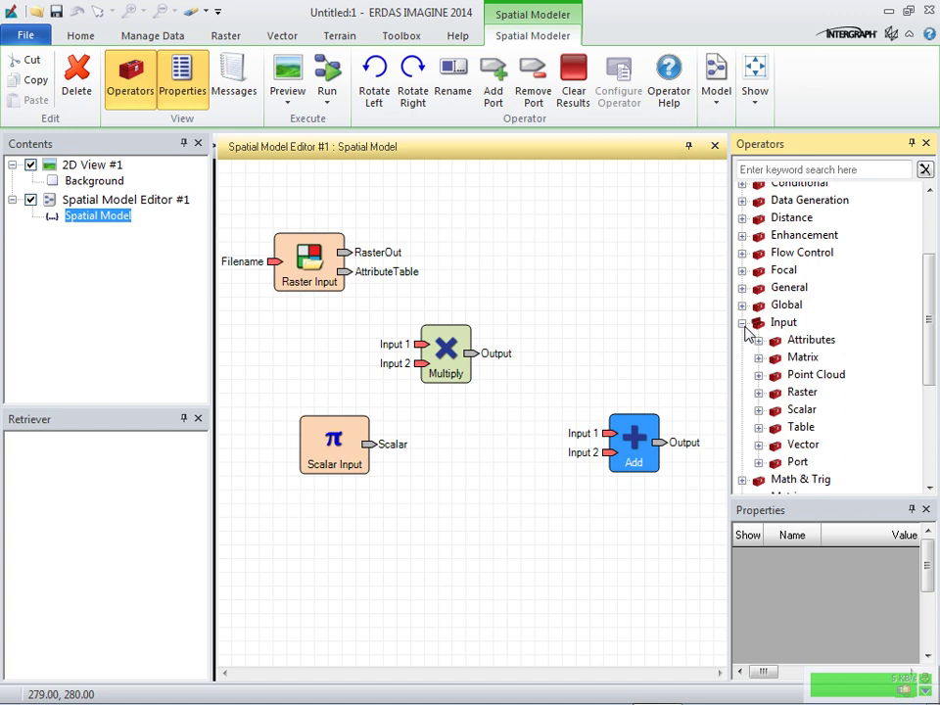
left_click(760, 412)
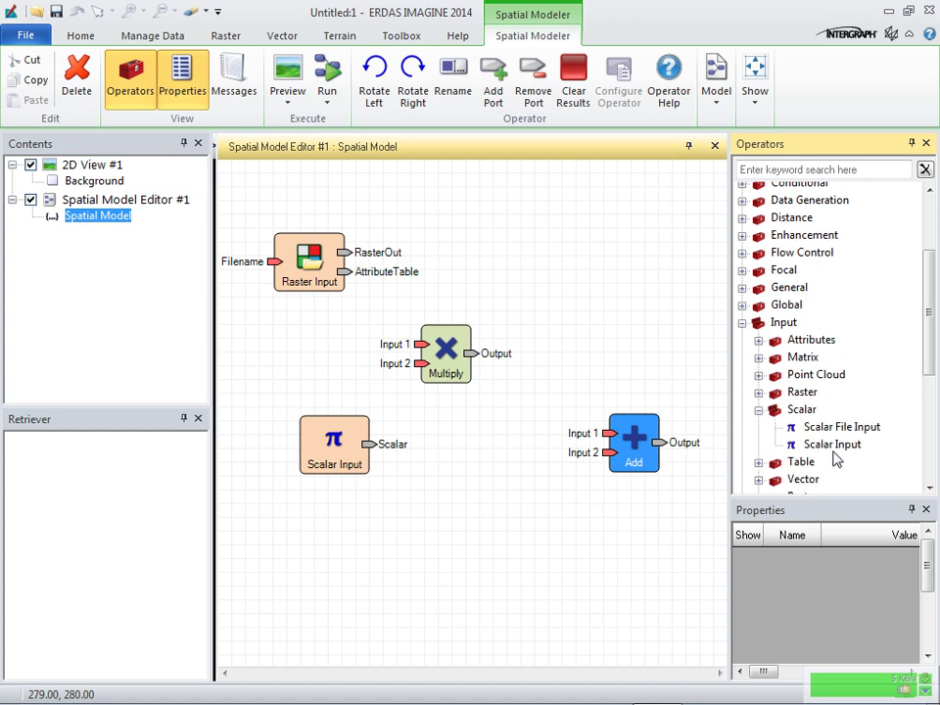
left_click_drag(837, 453, 708, 497)
left_click_drag(373, 554, 350, 554)
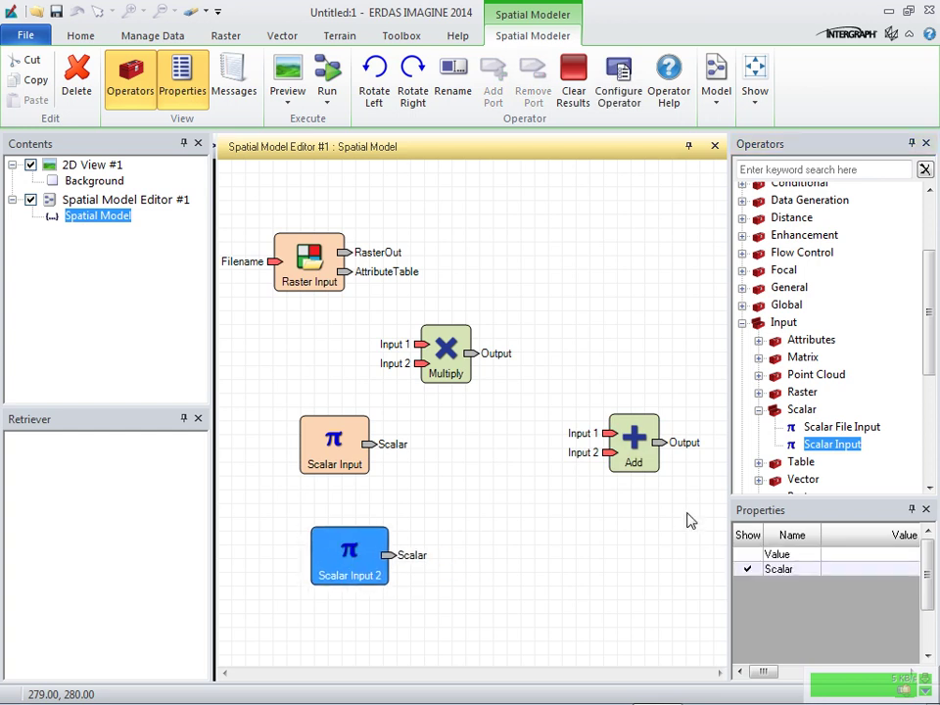
left_click(759, 410)
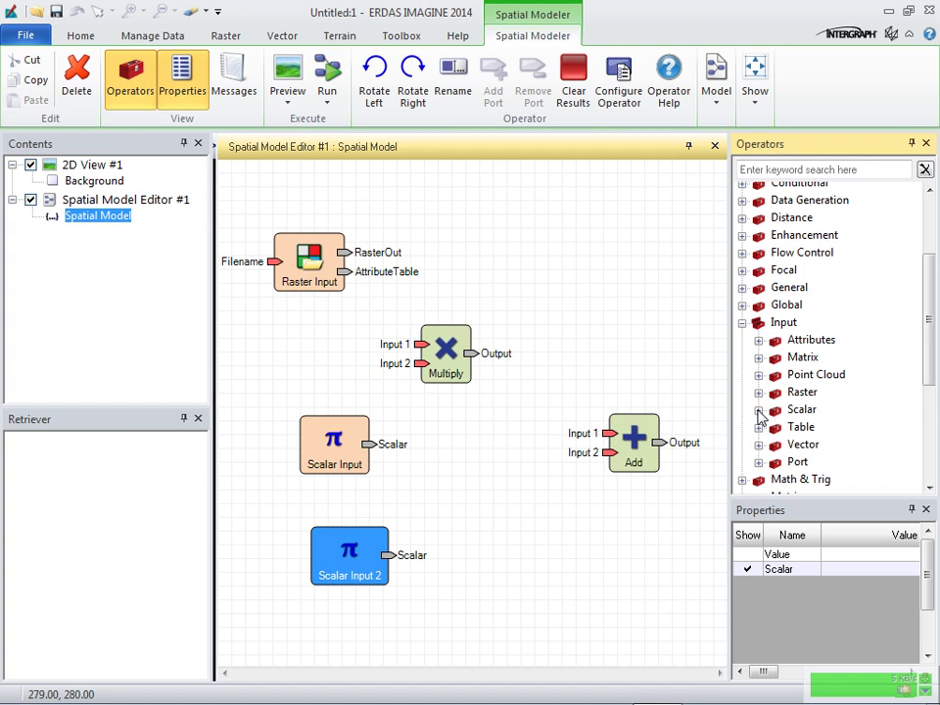
left_click(742, 323)
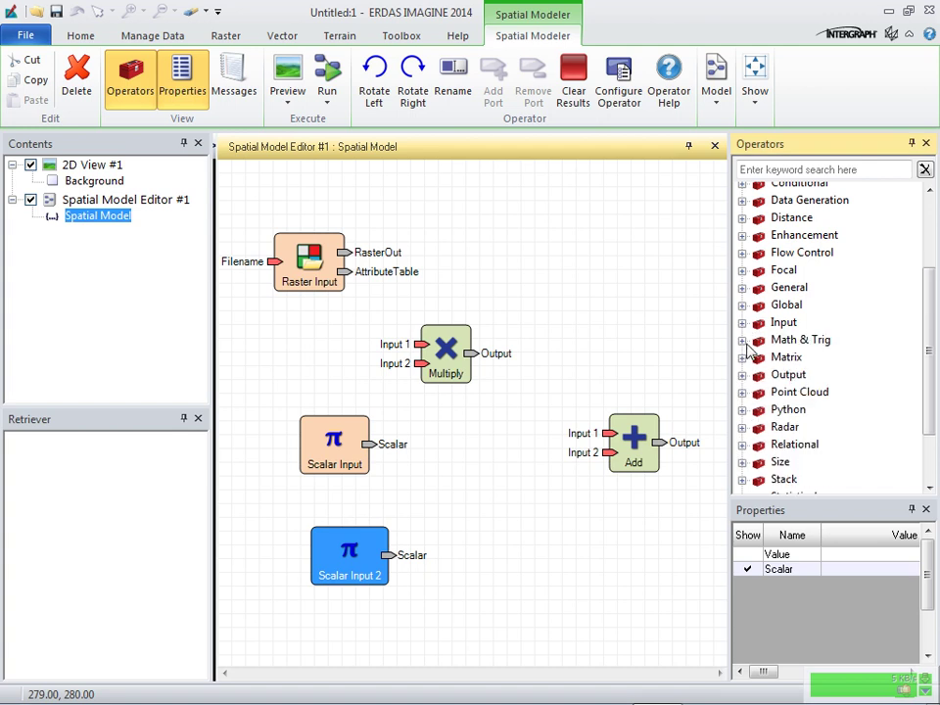
- Add a Divide operator from the Math & Trig group to the model, below and to the right of Add
left_click(742, 340)
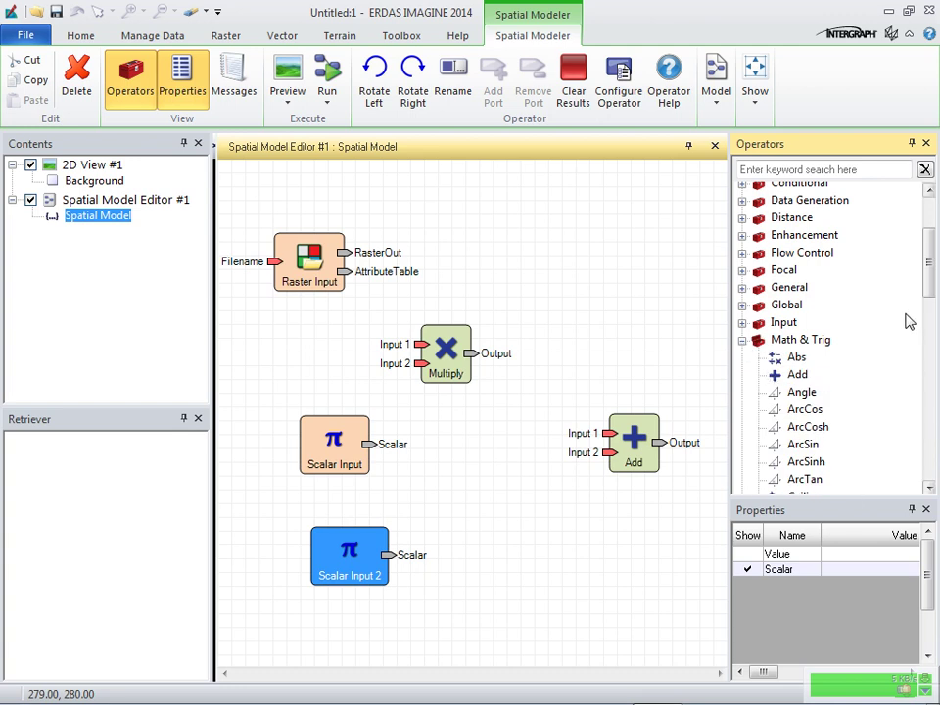
left_click_drag(929, 287, 935, 345)
left_click_drag(865, 319, 704, 557)
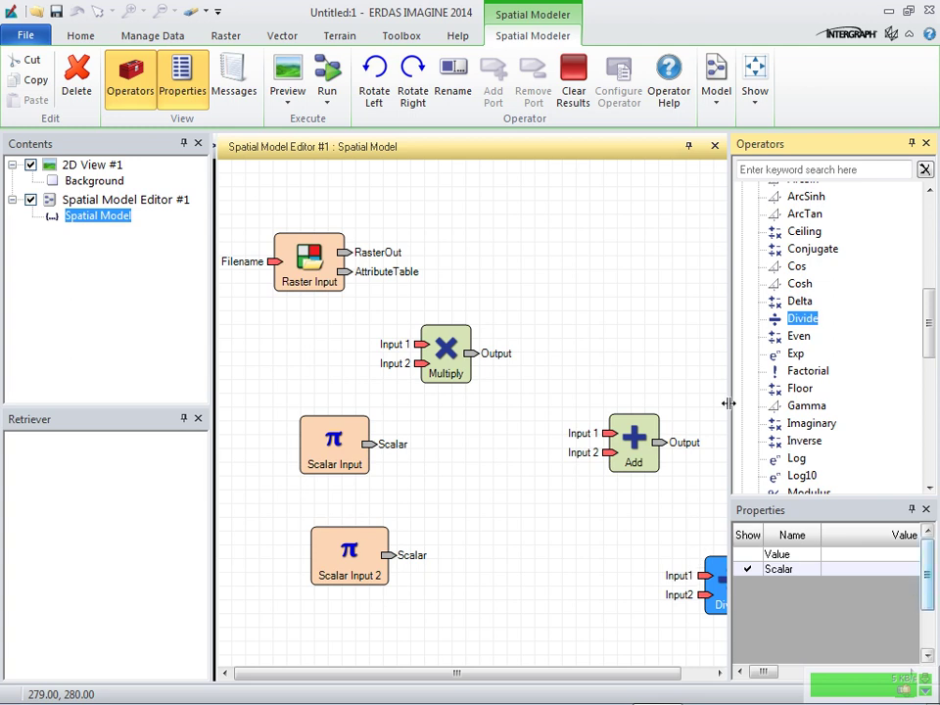
- Add a Sin operator from the Math & Trig group to the model, below Add and to the left of Divide
mouse_move(932, 320)
left_mouse_down()
mouse_move(935, 353)
mouse_move(931, 323)
left_mouse_up()
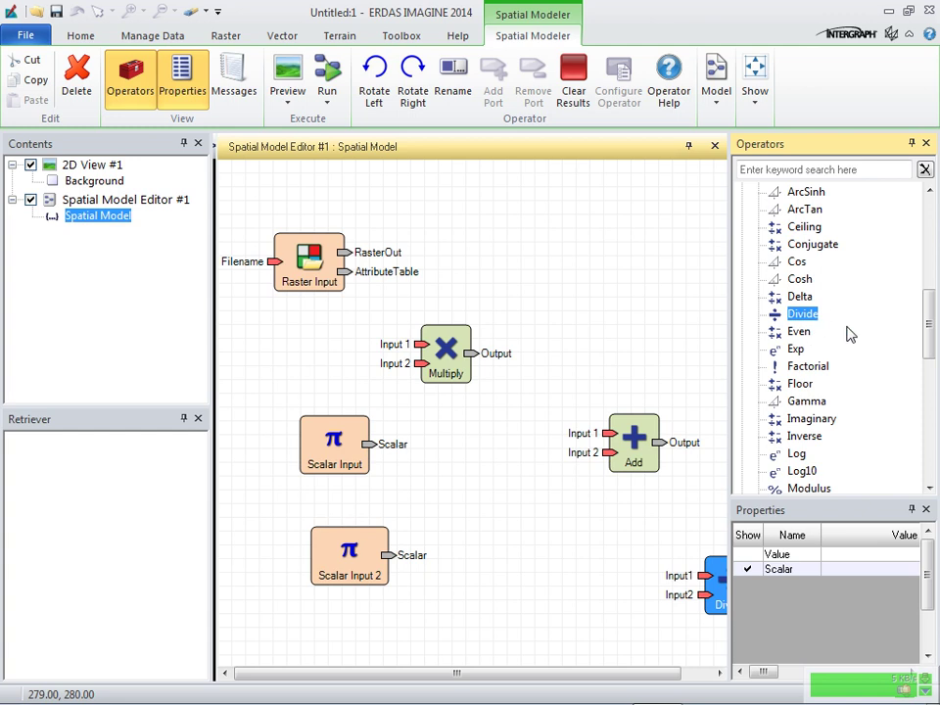
left_click_drag(928, 326, 930, 384)
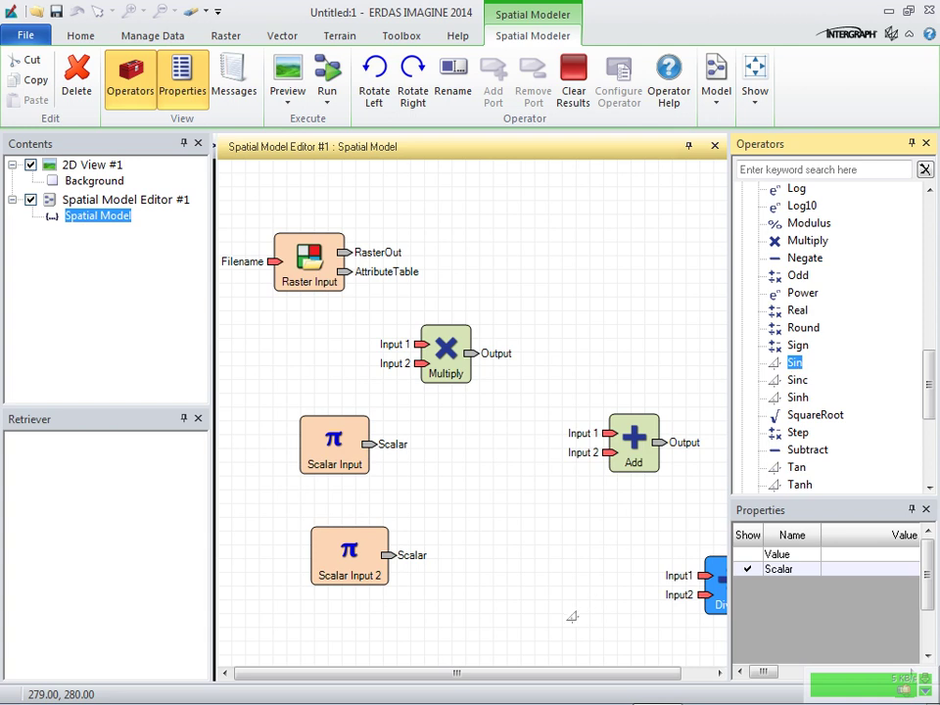
left_click_drag(573, 615, 573, 617)
- Place a third Scalar Input operator from the Input > Scalar group in the model, to the left of Sin
left_click_drag(929, 383, 933, 456)
scroll(675, 587, "down", 1)
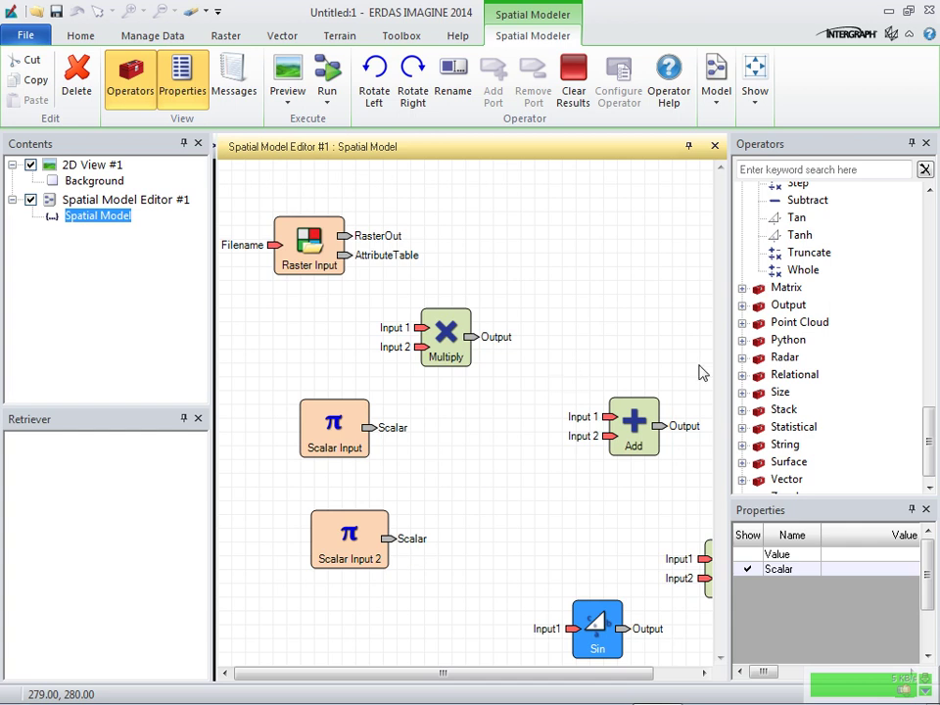
left_click_drag(929, 437, 929, 284)
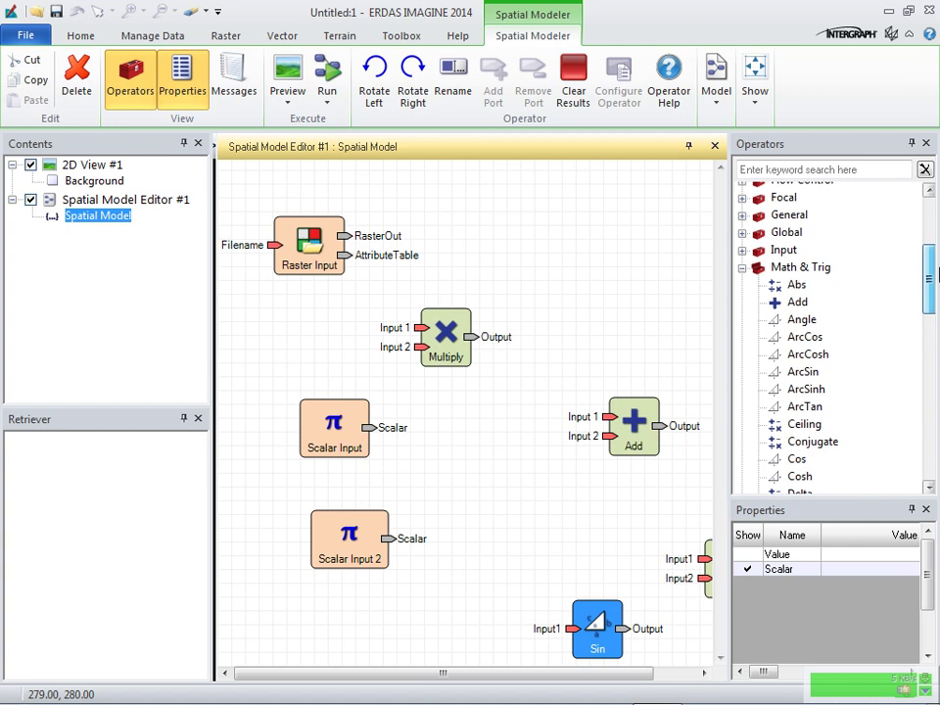
left_click(741, 251)
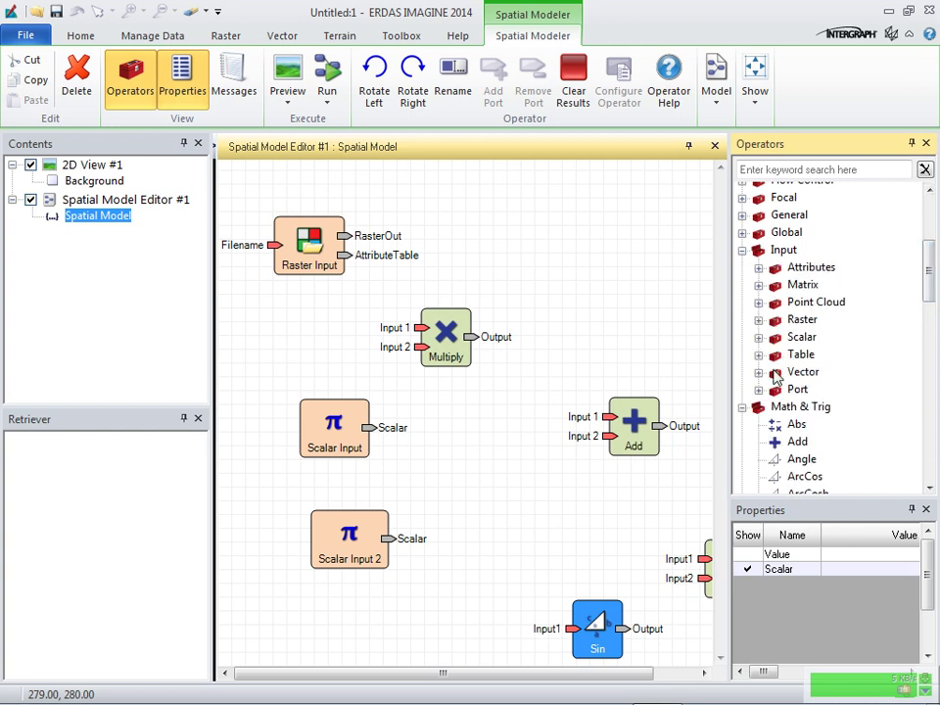
left_click(759, 337)
left_click_drag(823, 372, 416, 637)
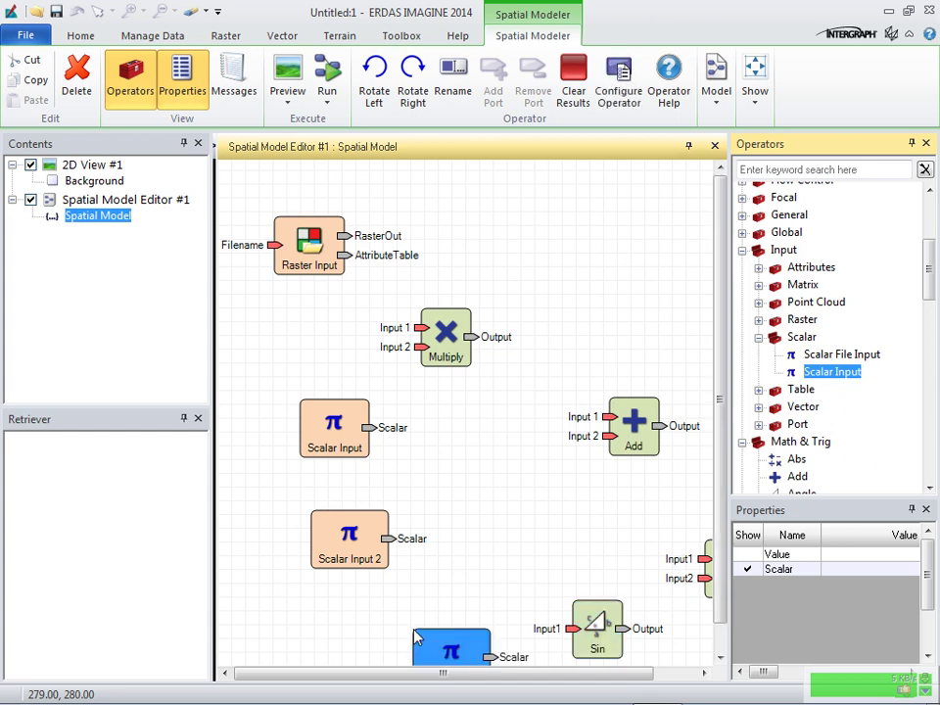
left_click_drag(723, 504, 725, 533)
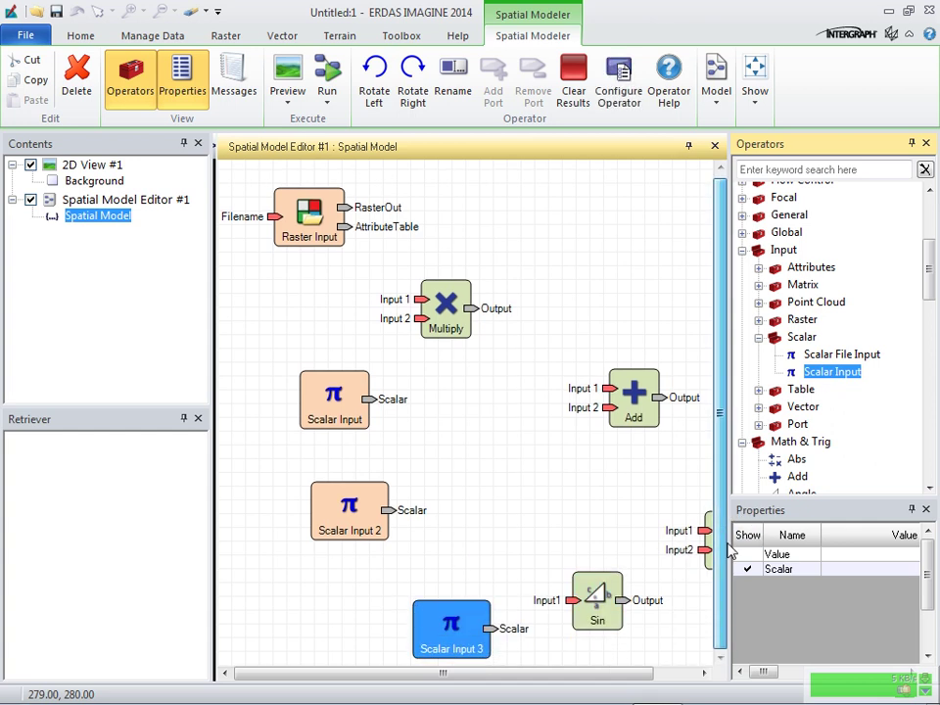
left_click_drag(602, 674, 722, 656)
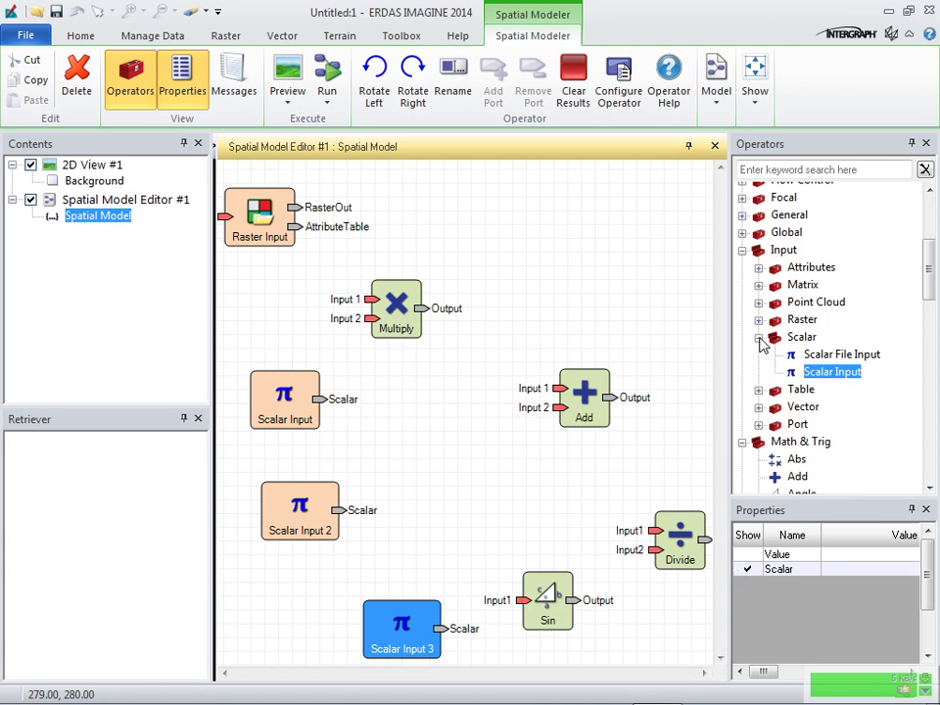
- Collapse the open operator groups, search the operators for "pre" and add a Preview operator just above Divide
left_click(760, 338)
left_click(742, 250)
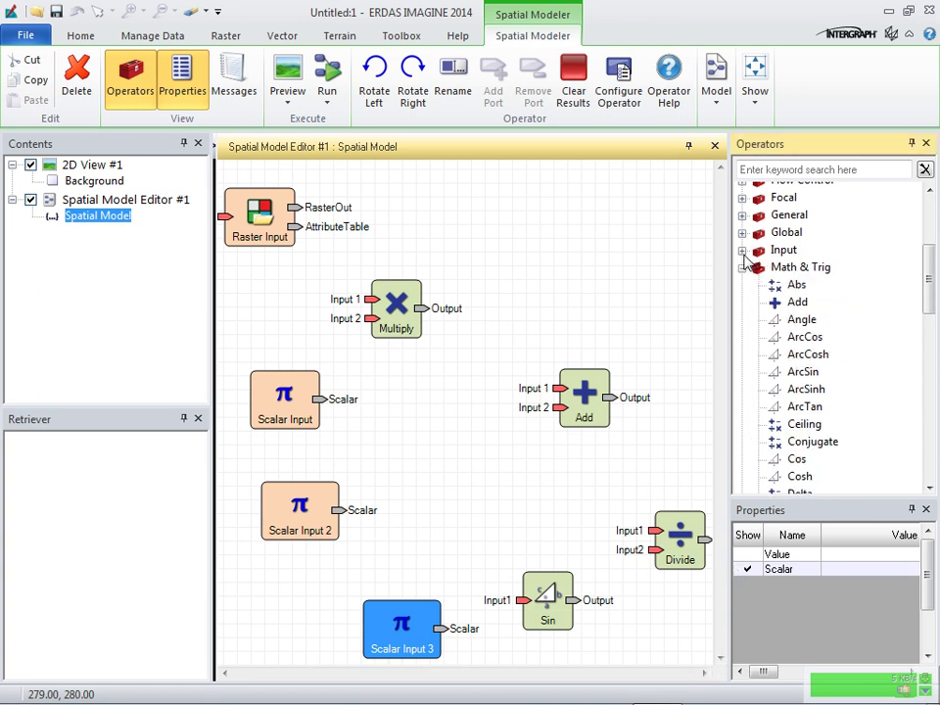
left_click(742, 267)
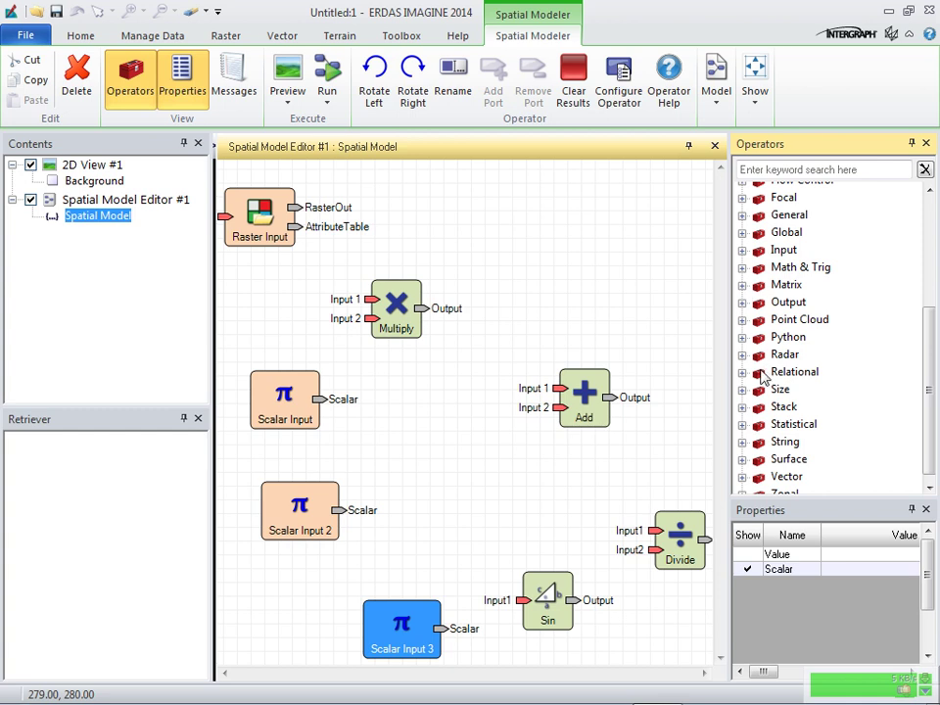
scroll(925, 356, "down", 1)
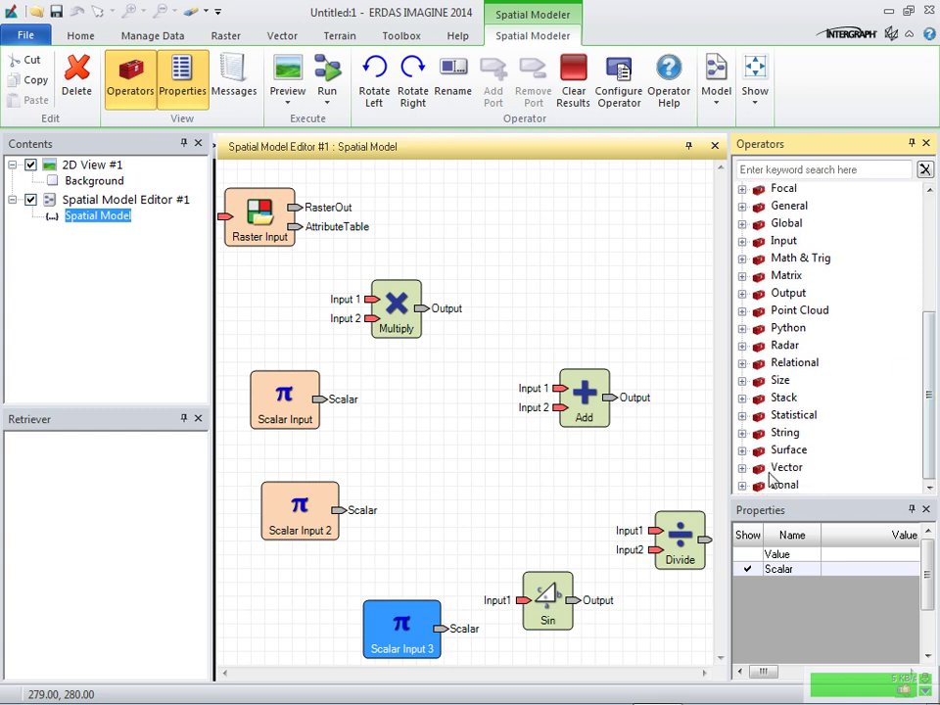
left_click(814, 170)
type("v")
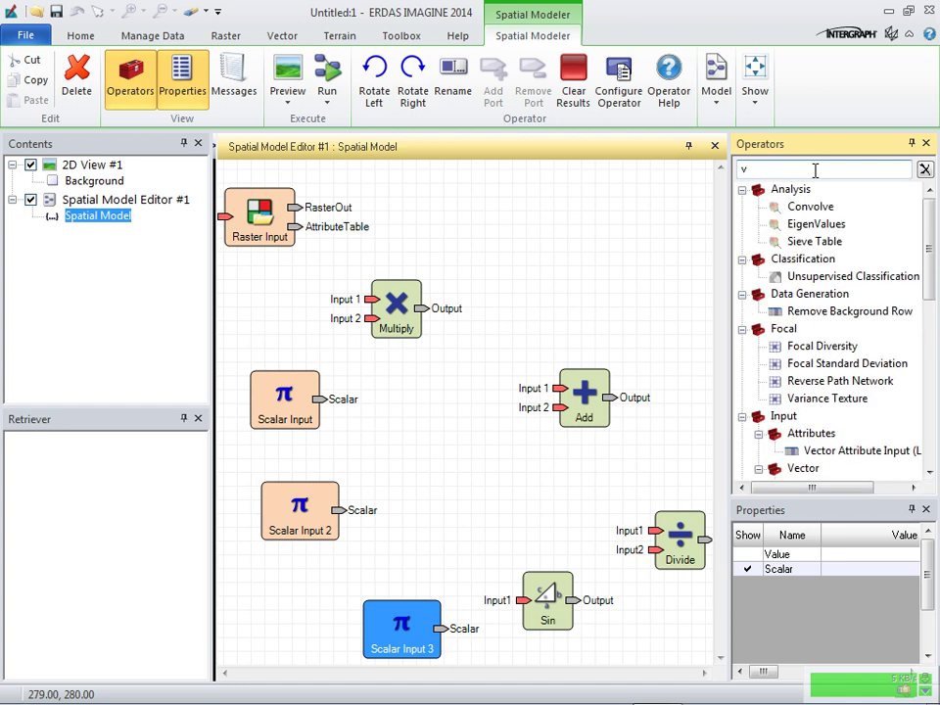
key("BackSpace")
type("pre")
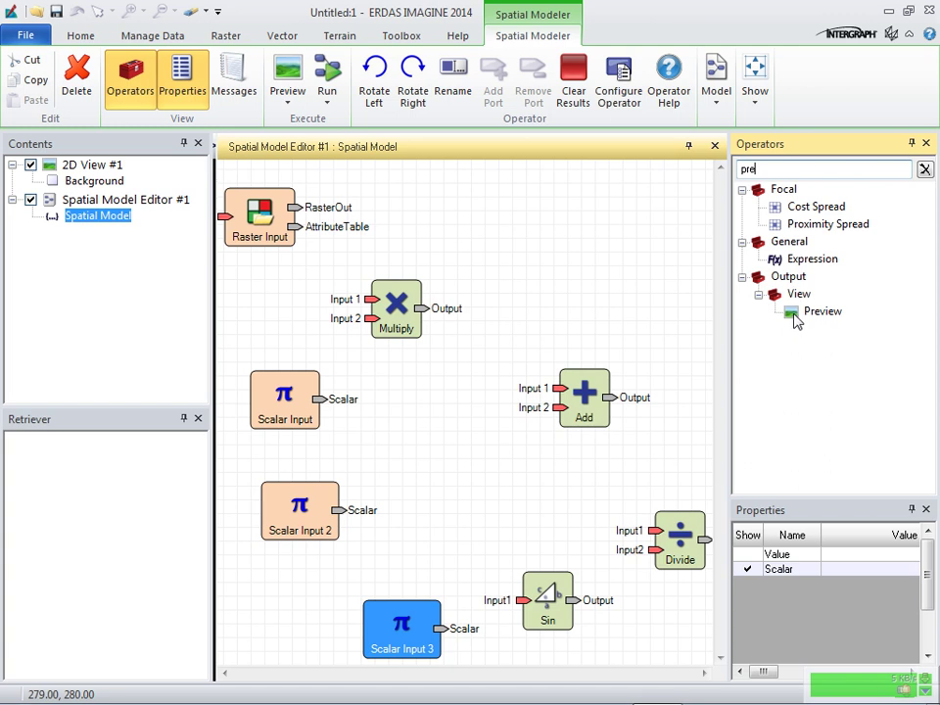
left_click_drag(812, 311, 685, 446)
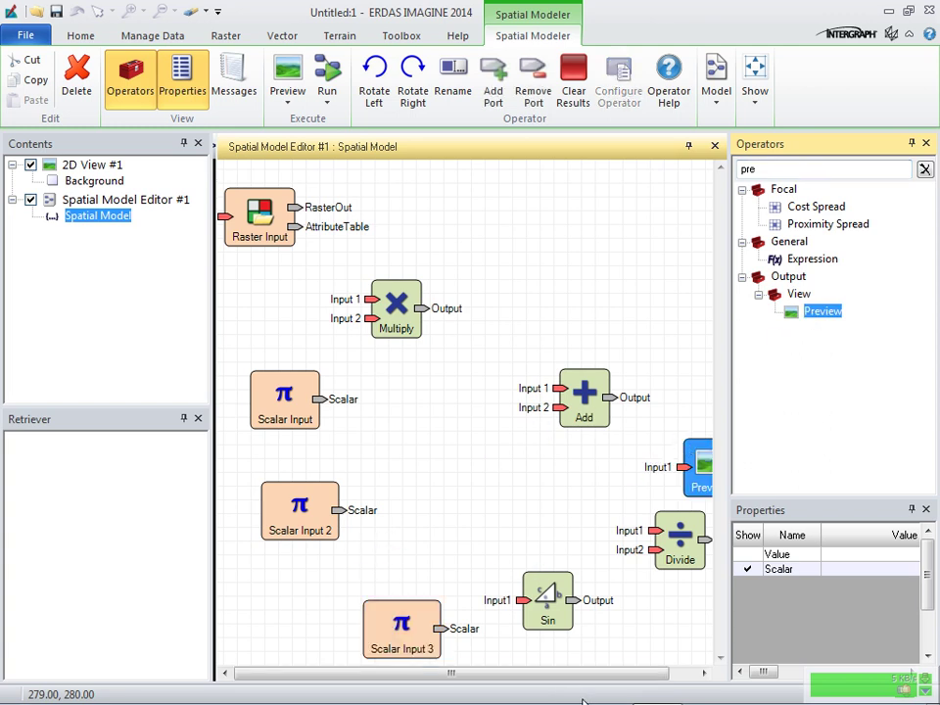
- Move the Preview operator a little up and to the right, farther away from Divide
left_click_drag(593, 676, 714, 663)
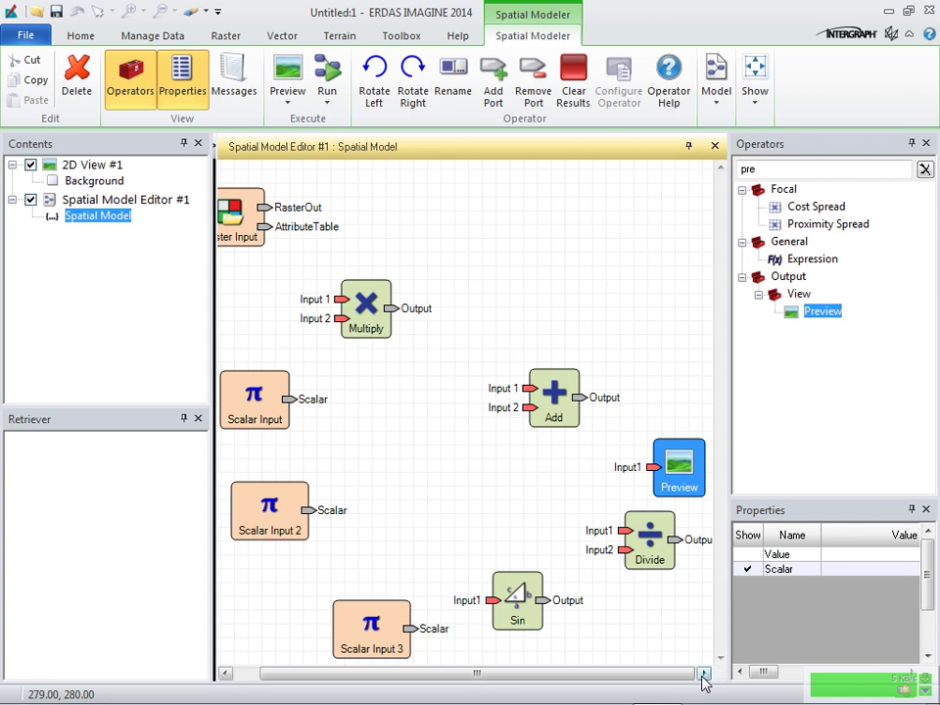
left_click(703, 673)
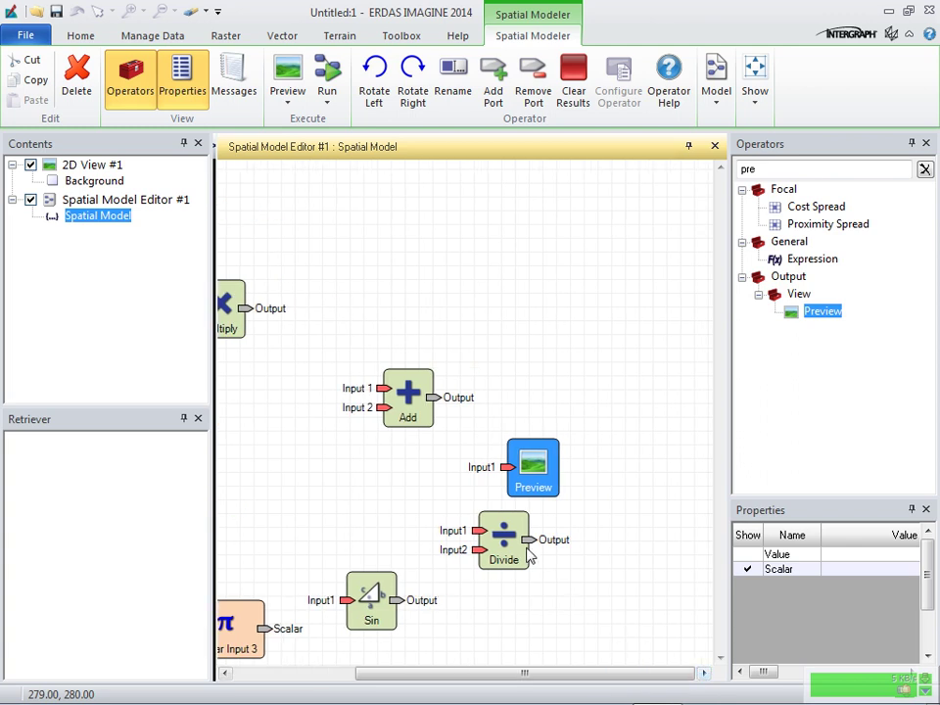
left_click_drag(548, 475, 594, 457)
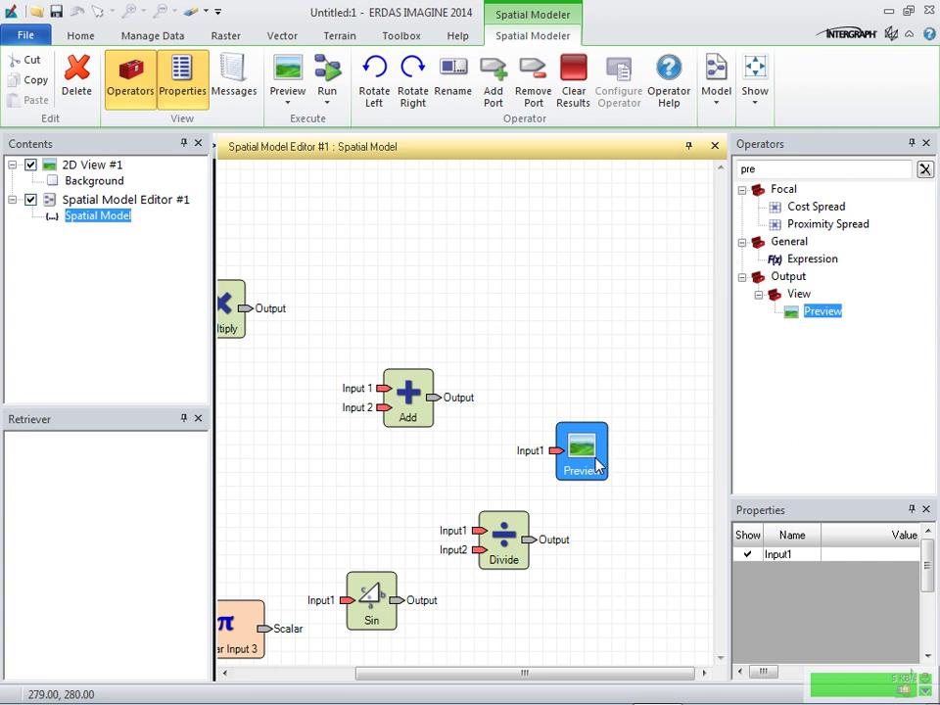
- Clear the operator search and add a Raster Output operator from the Output > Raster group, to the right of Divide
left_click(743, 189)
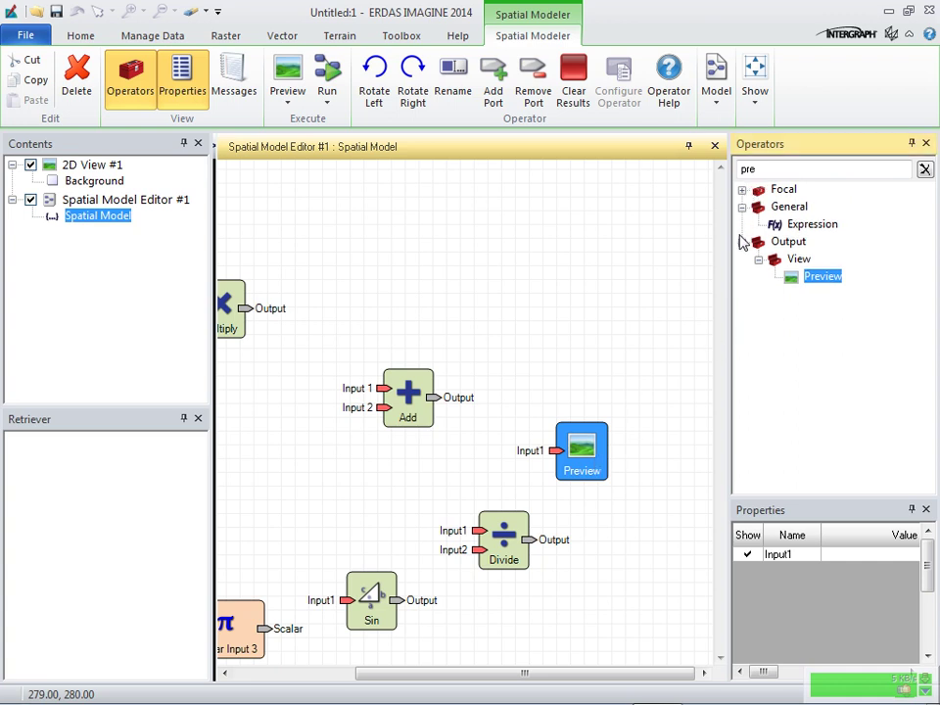
left_click(742, 242)
left_click(741, 207)
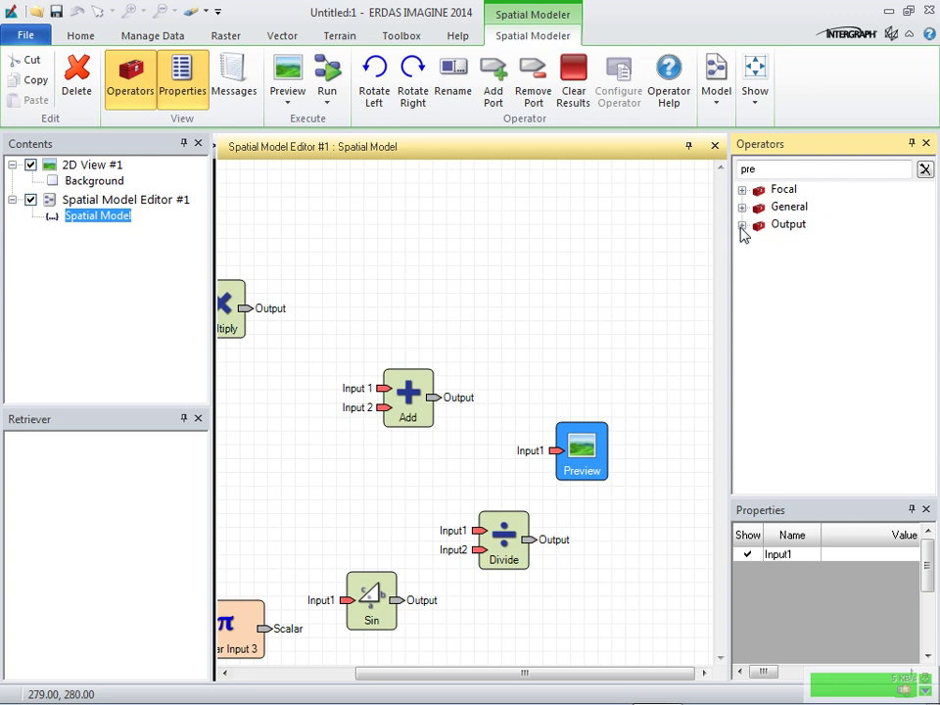
left_click(743, 225)
left_click(742, 226)
left_click(924, 173)
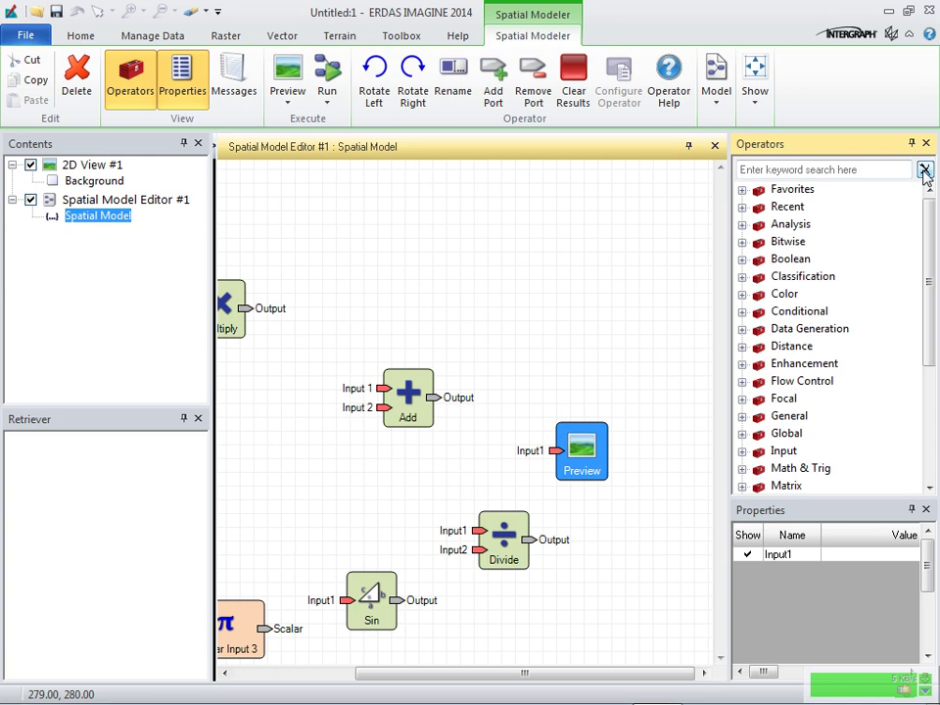
left_click_drag(930, 300, 935, 453)
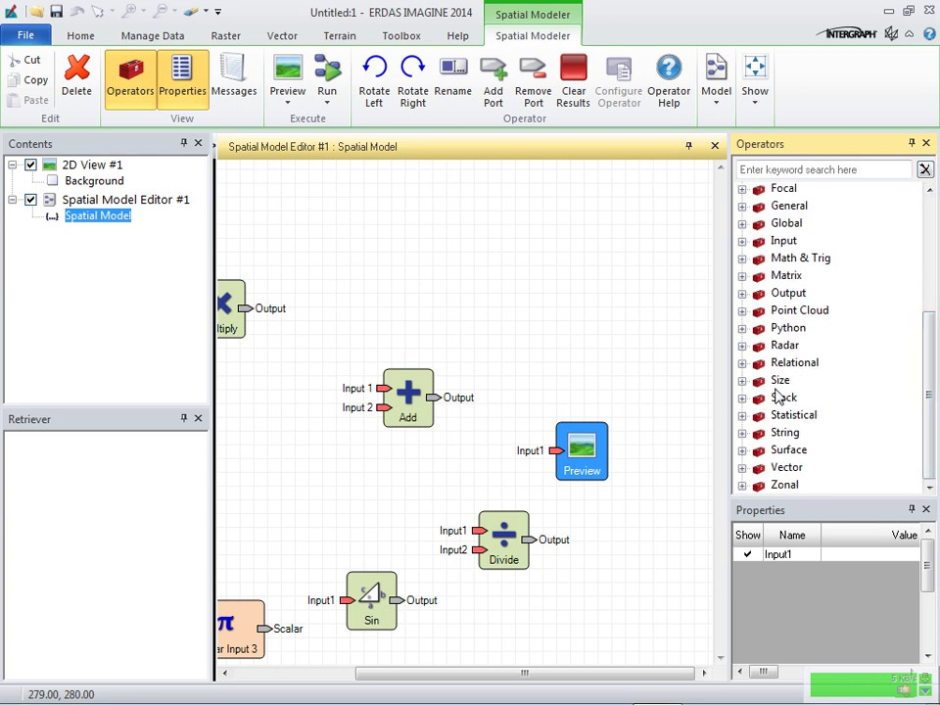
left_click(743, 294)
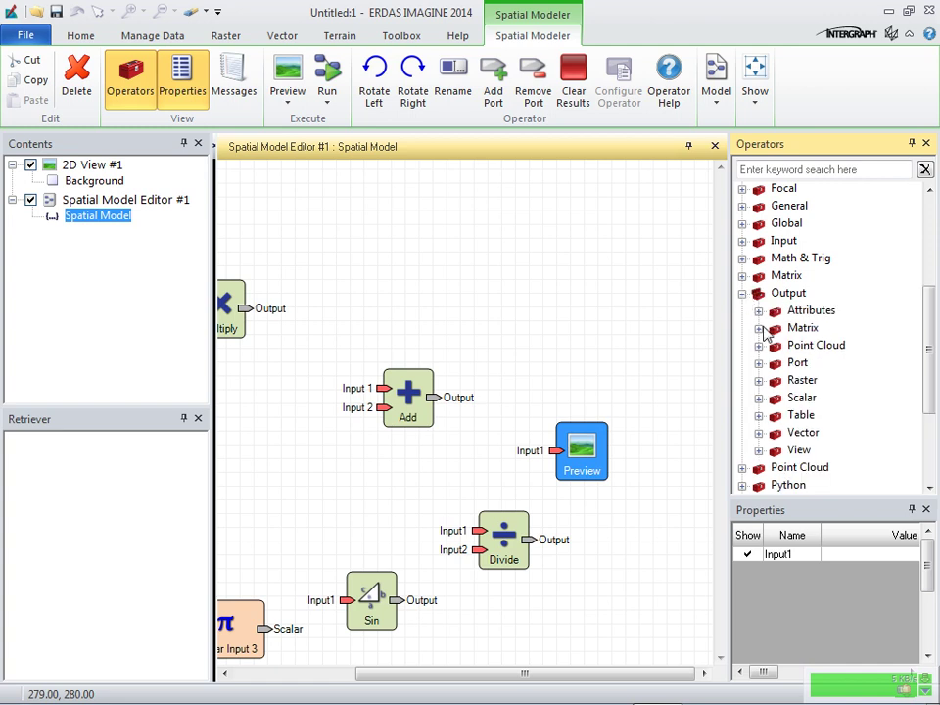
left_click(759, 380)
left_click_drag(827, 397, 667, 552)
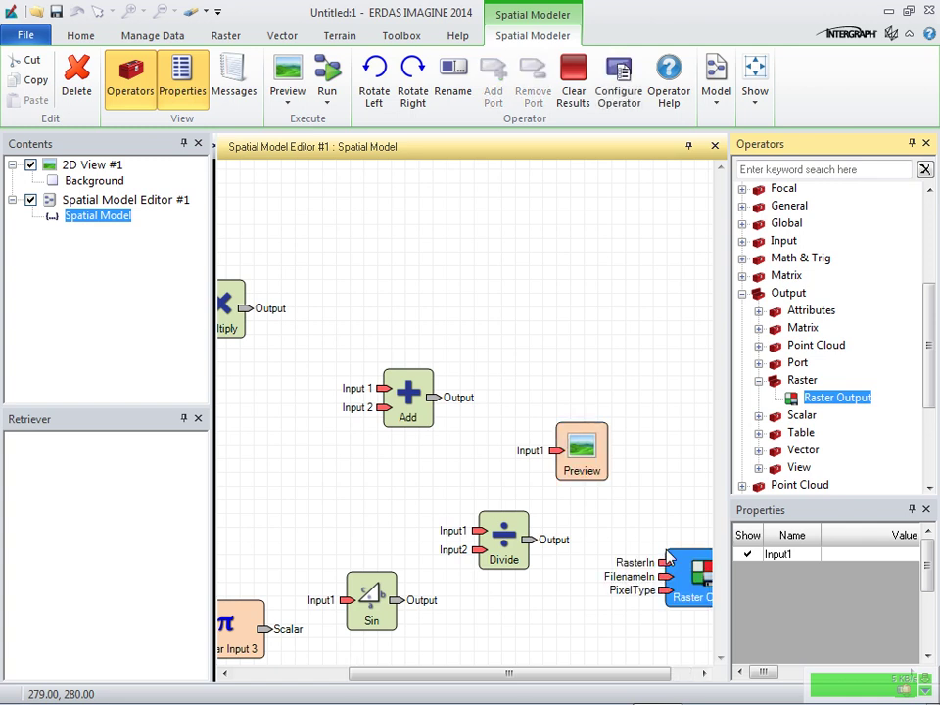
- Connect RasterOut of Raster Input to Input 1 of Multiply, and the first Scalar Input to Input 2 of Multiply
left_click_drag(441, 672, 293, 672)
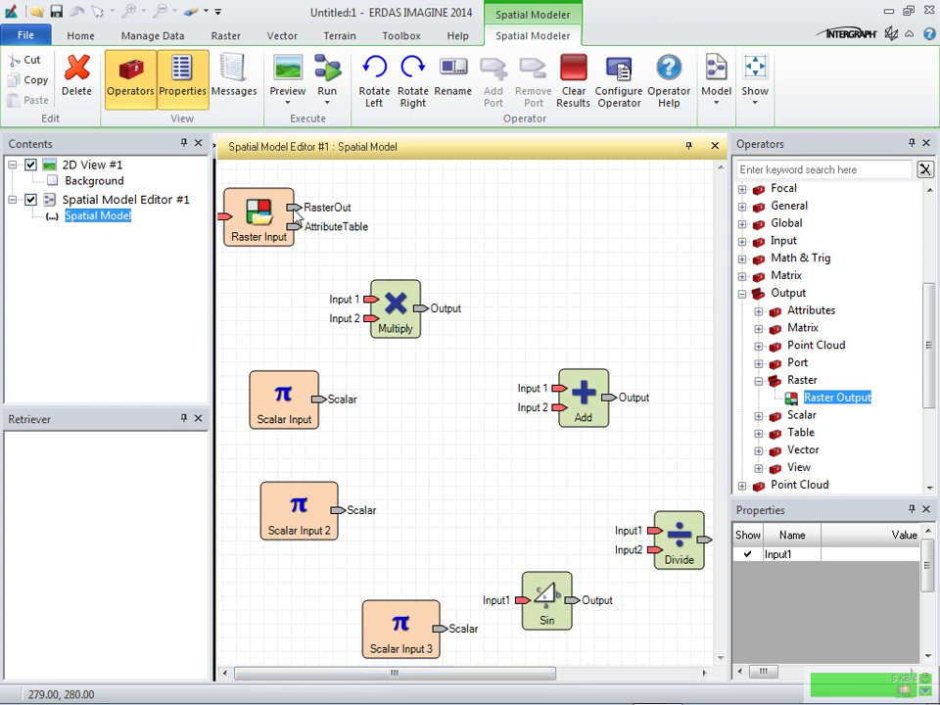
left_click_drag(295, 208, 365, 299)
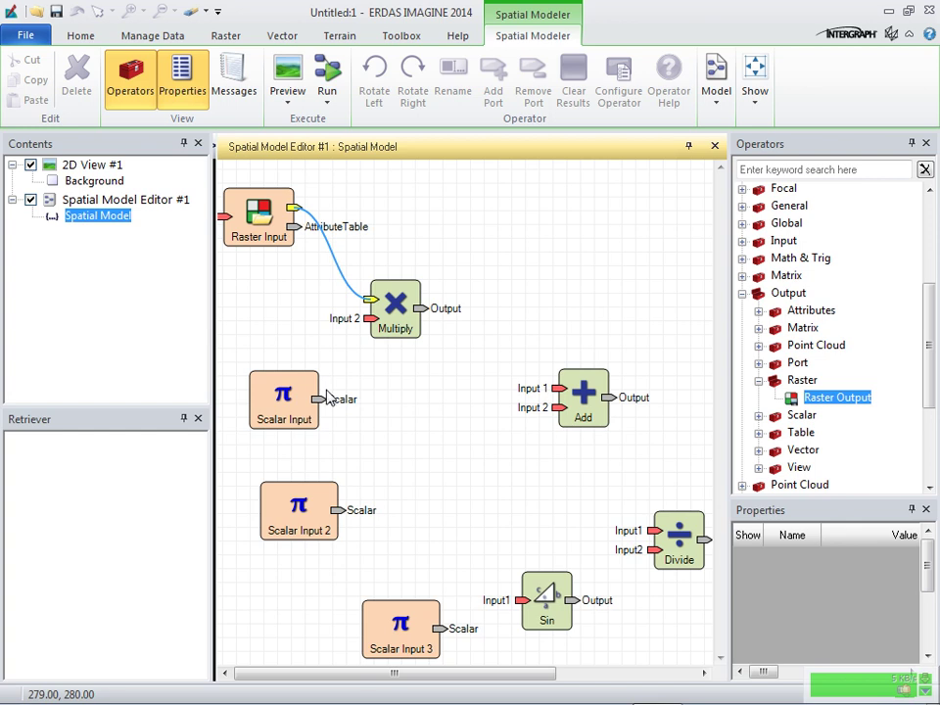
left_click_drag(327, 397, 369, 323)
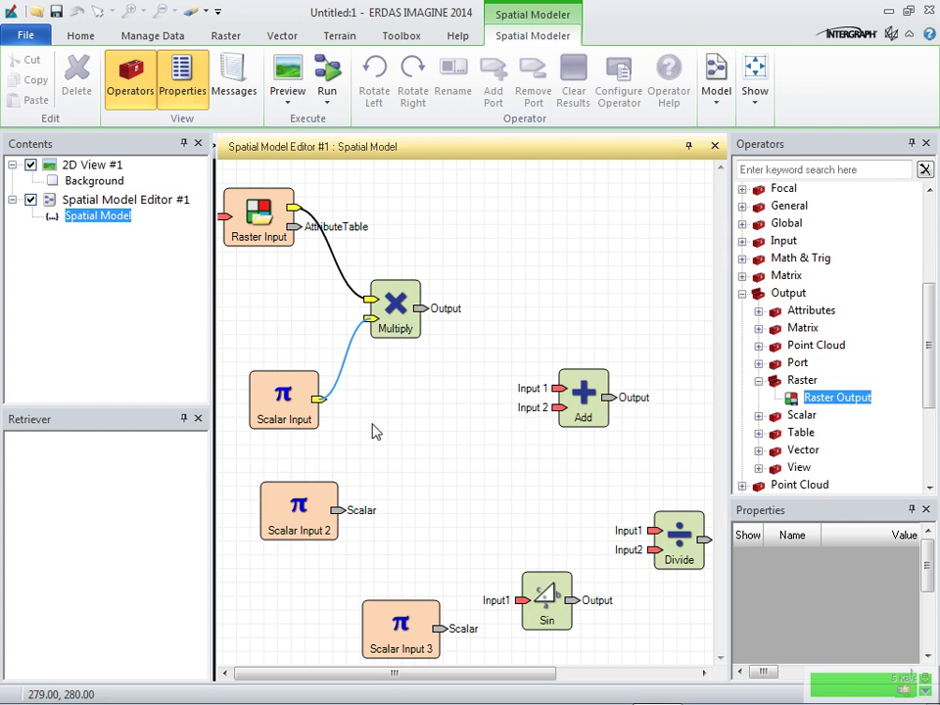
- Connect Multiply and Scalar Input 2 to Add, Scalar Input 3 to Sin, and the Add and Sin outputs to Divide's Input1 and Input2
left_click_drag(426, 305, 552, 389)
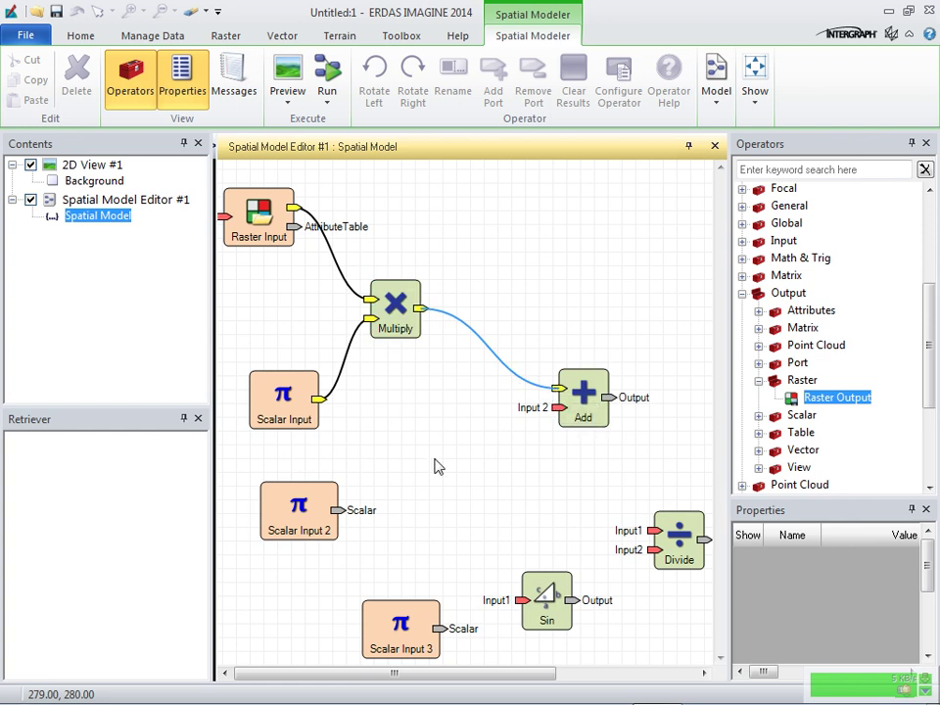
left_click_drag(333, 510, 649, 531)
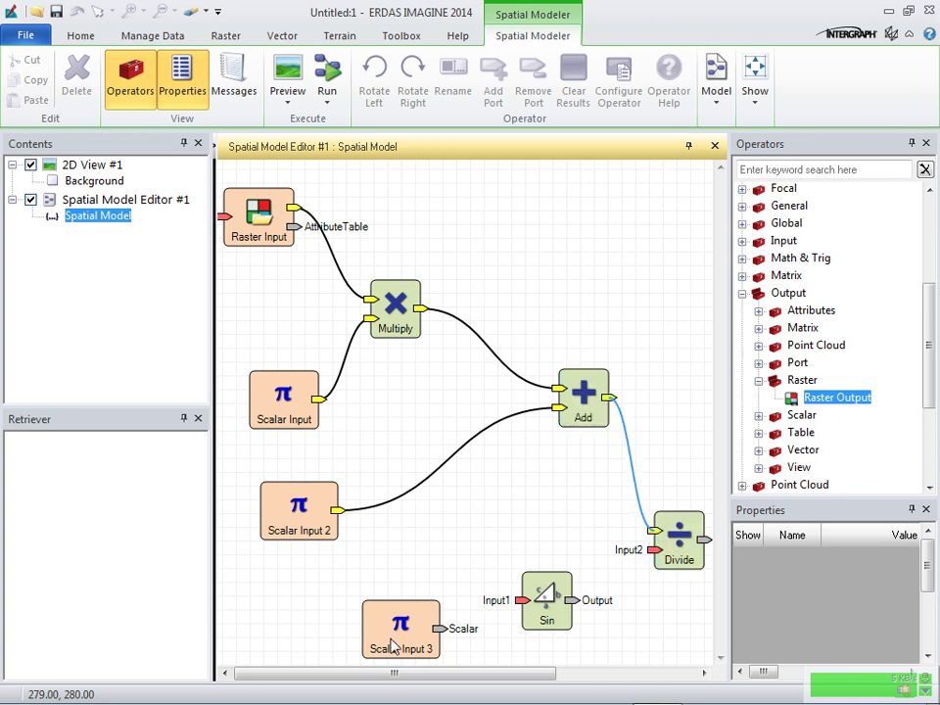
left_click_drag(438, 629, 522, 603)
left_click_drag(576, 604, 653, 550)
- Connect the Divide output to Input1 of Preview and to RasterIn of Raster Output
left_click_drag(704, 675, 704, 675)
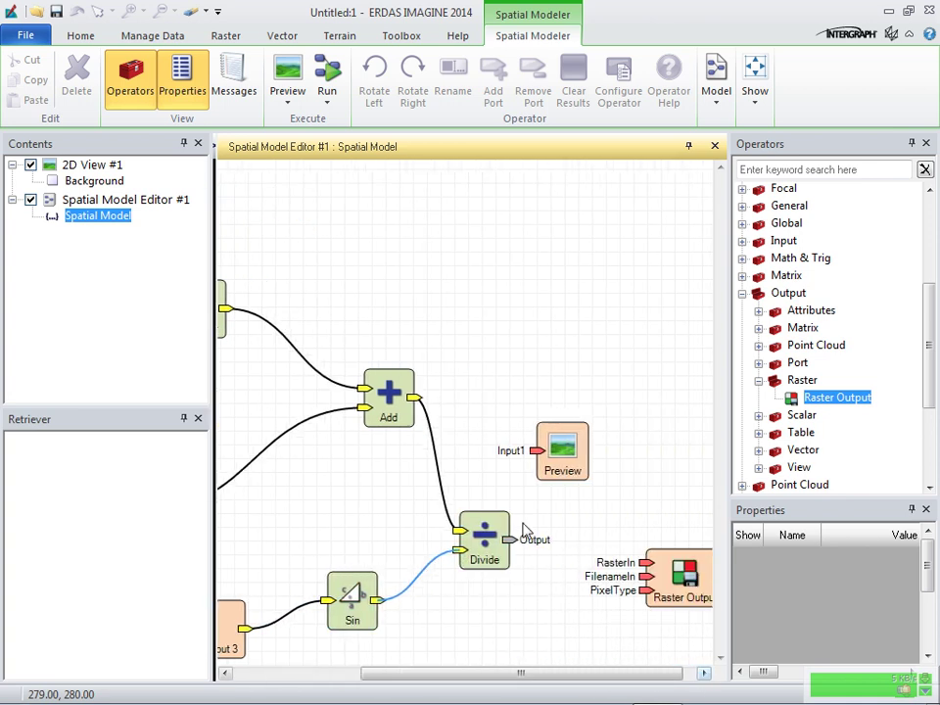
left_click_drag(525, 536, 560, 472)
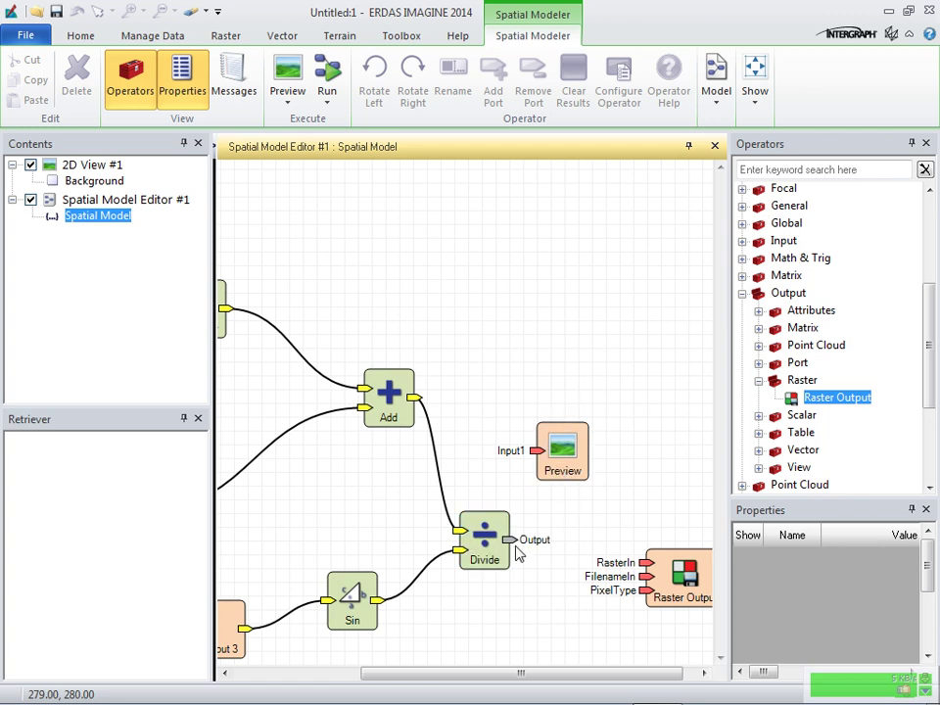
left_click_drag(513, 540, 534, 454)
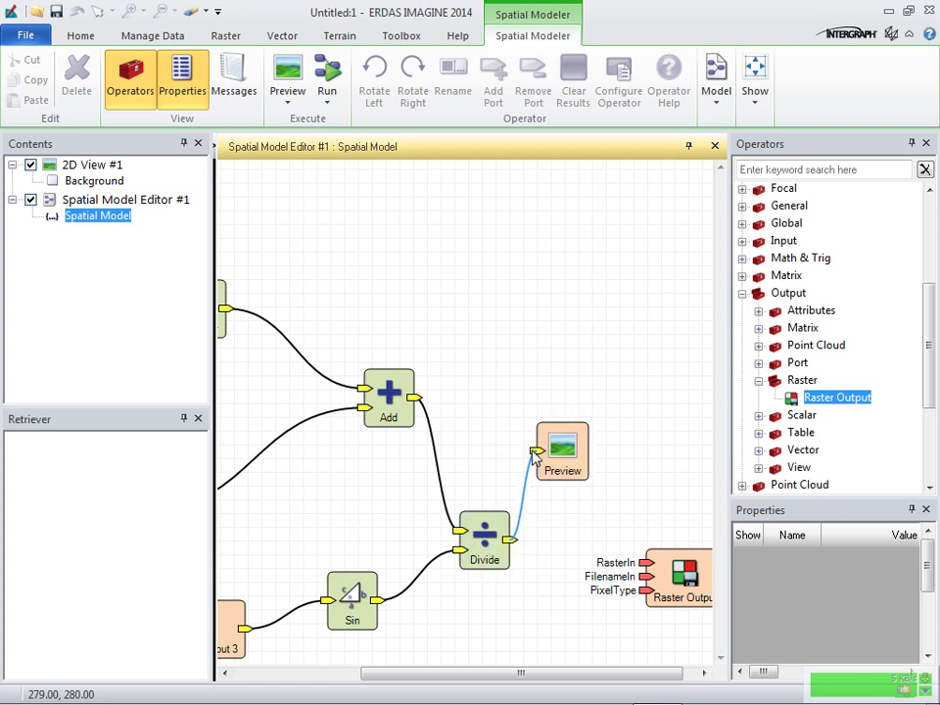
left_click_drag(511, 540, 643, 565)
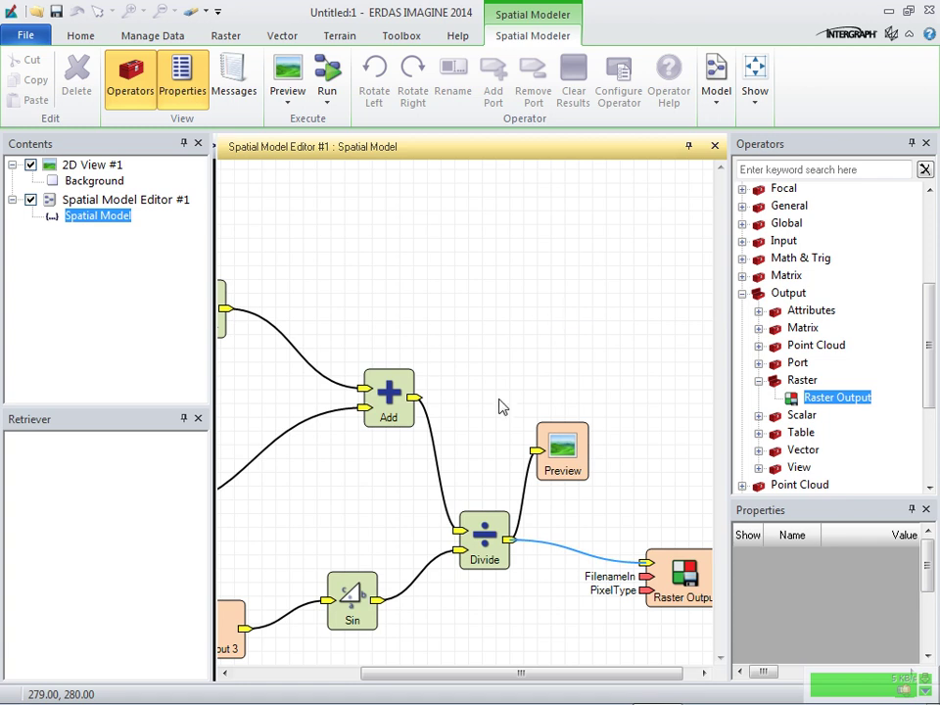
- Rename the Raster Input operator as LC8_reflectance
left_click_drag(468, 677, 265, 679)
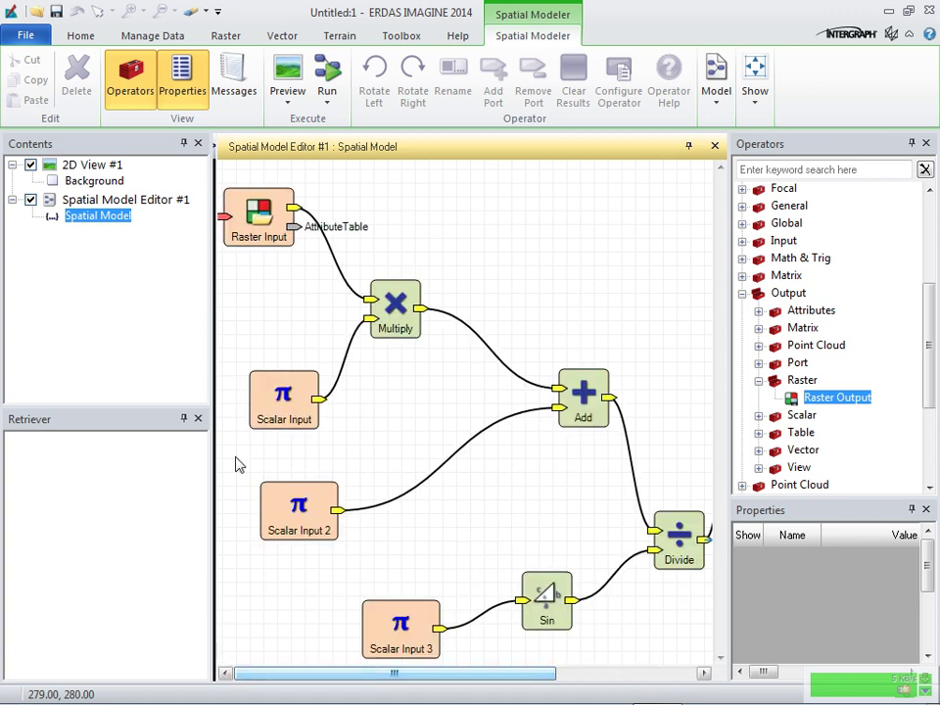
left_click(259, 223)
right_click(259, 224)
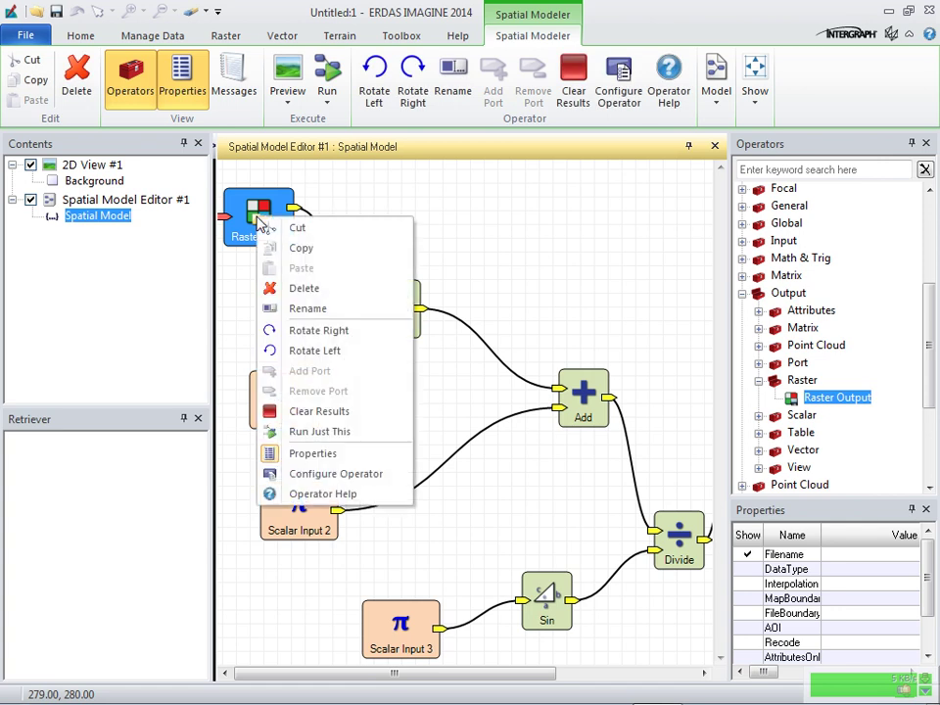
left_click(294, 309)
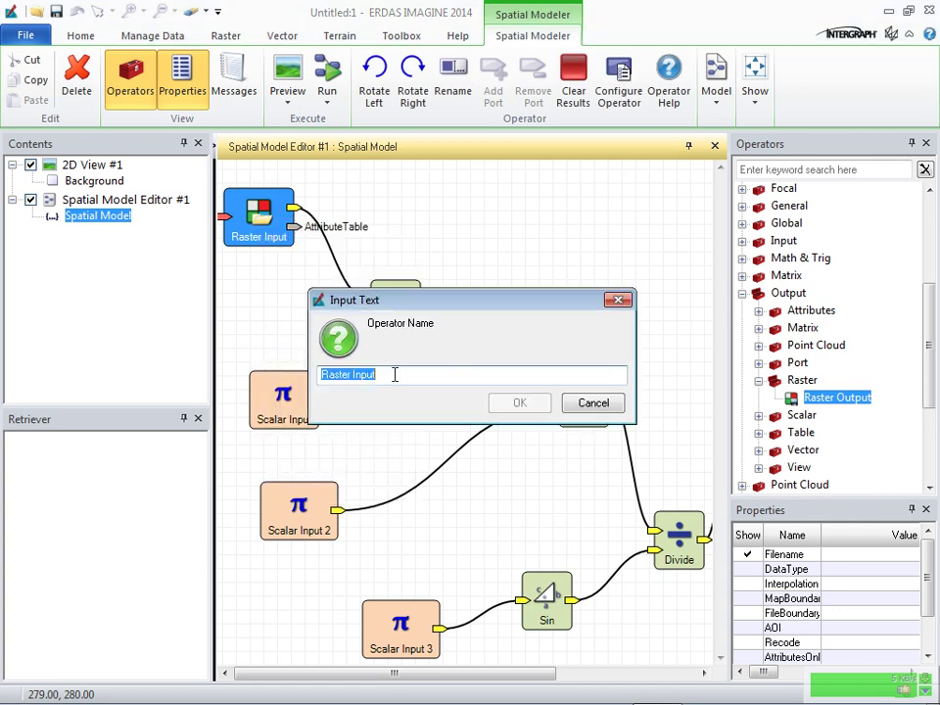
type("L")
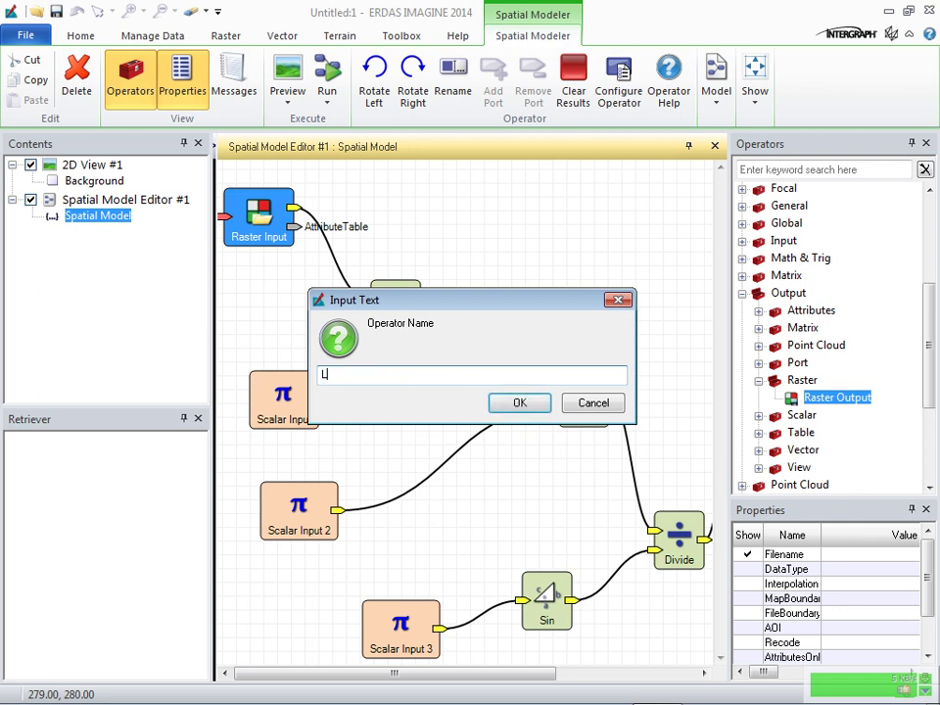
type("C8_reflectance")
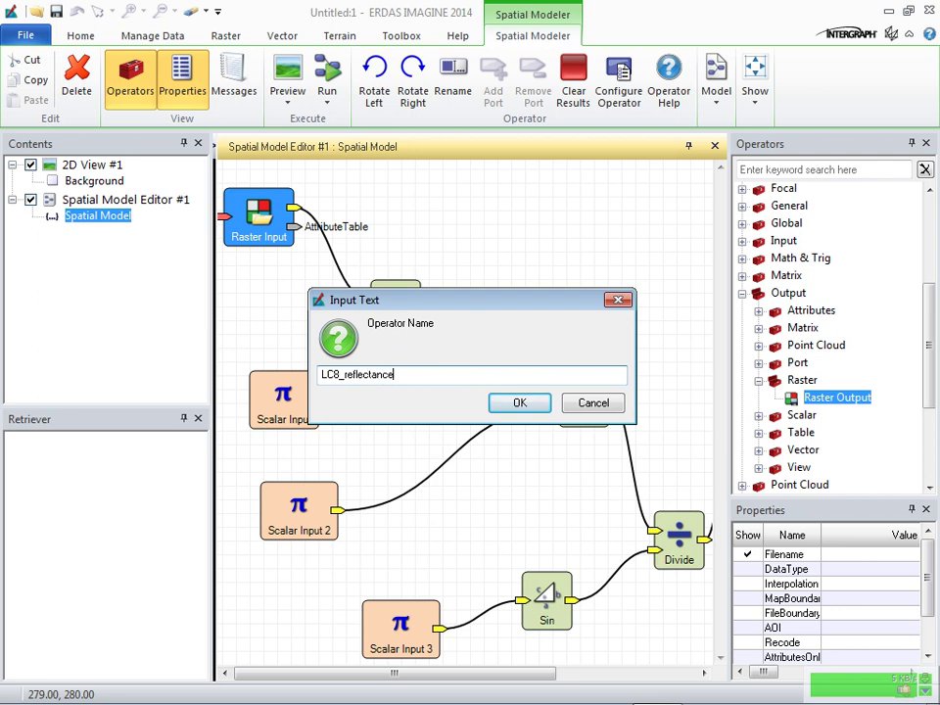
left_click(514, 405)
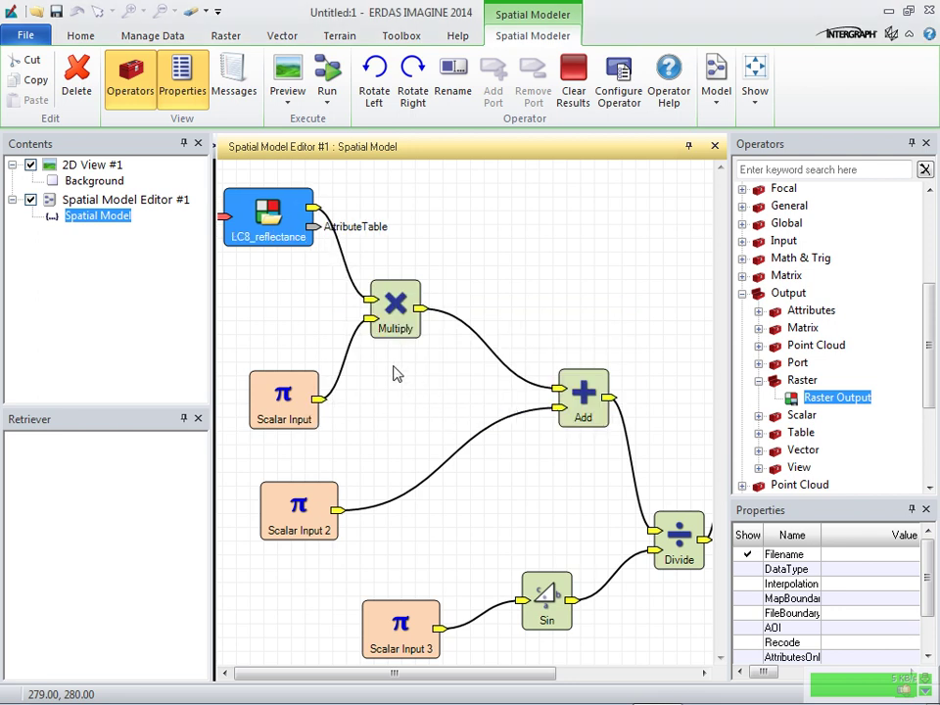
- Rename the first Scalar Input operator, which feeds Multiply, as Multi_Band
left_click(278, 399)
right_click(278, 399)
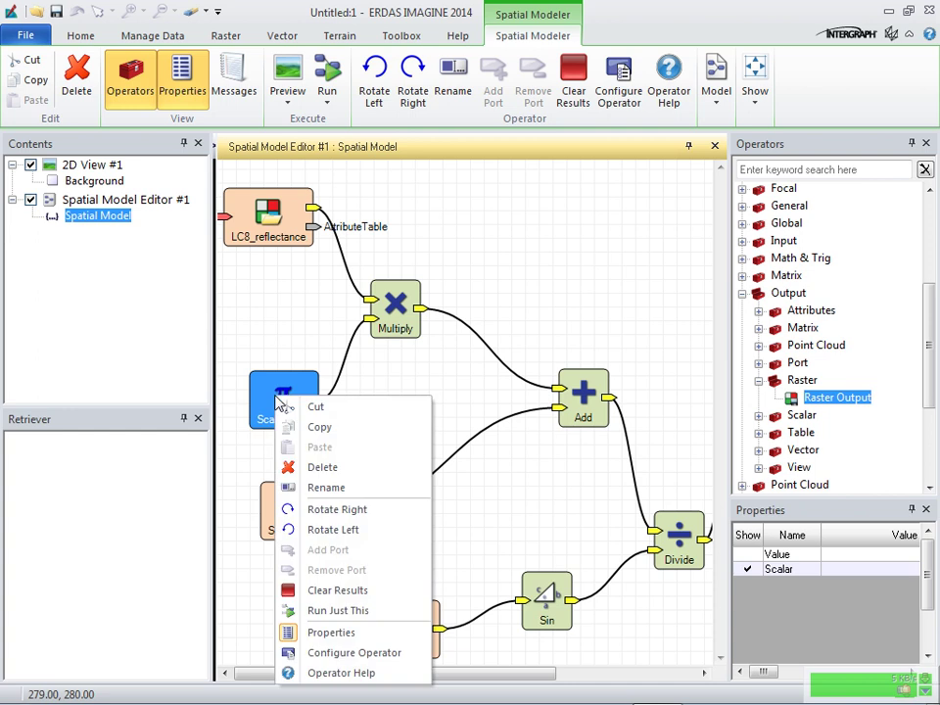
left_click(323, 489)
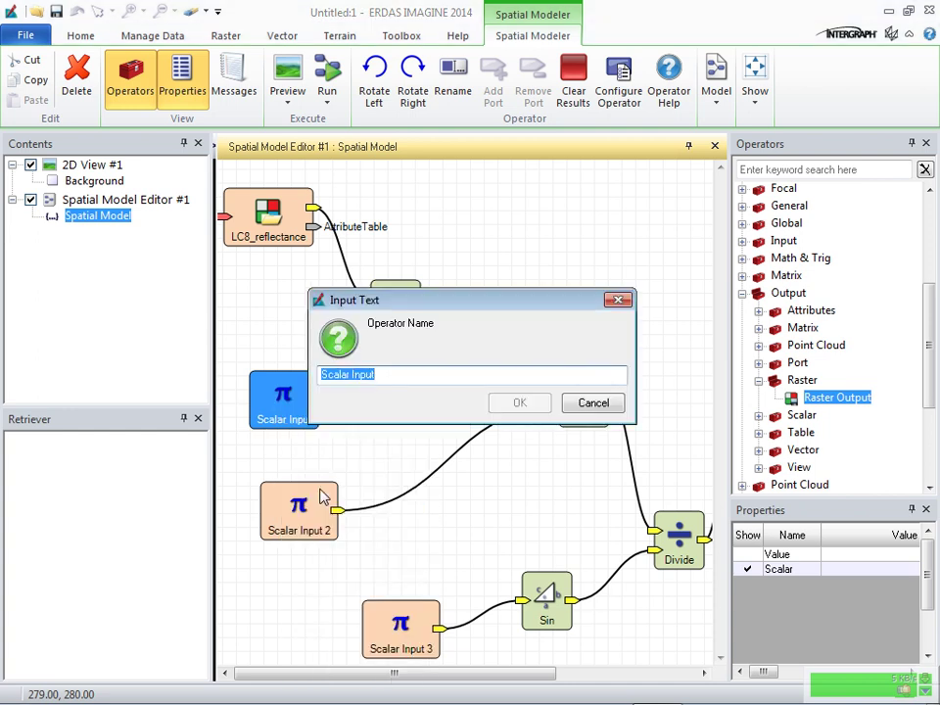
type("Mul")
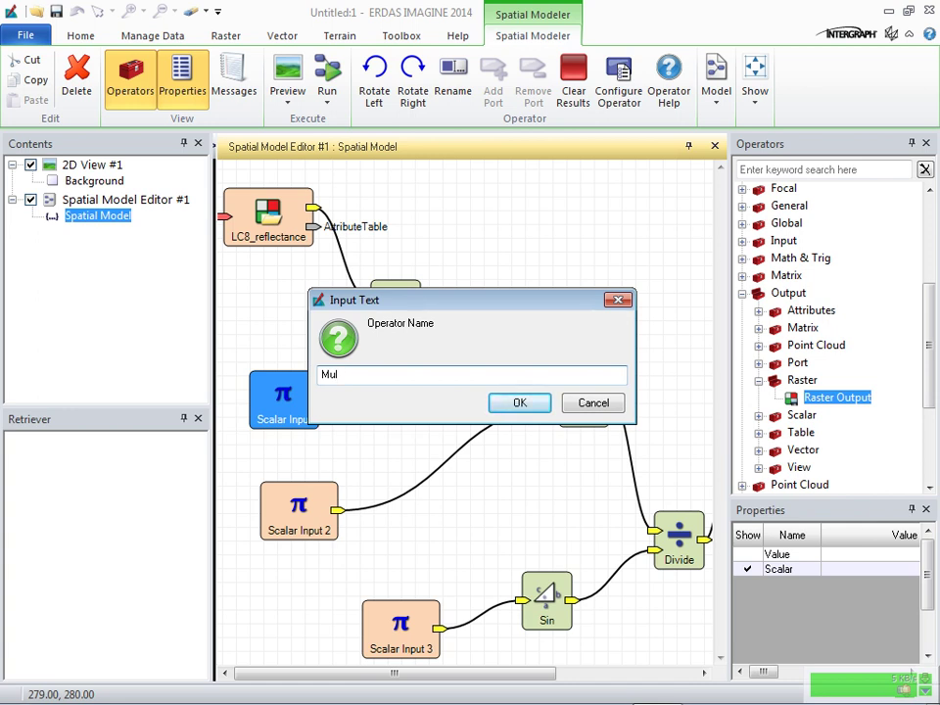
type("ti_Band")
left_click(520, 402)
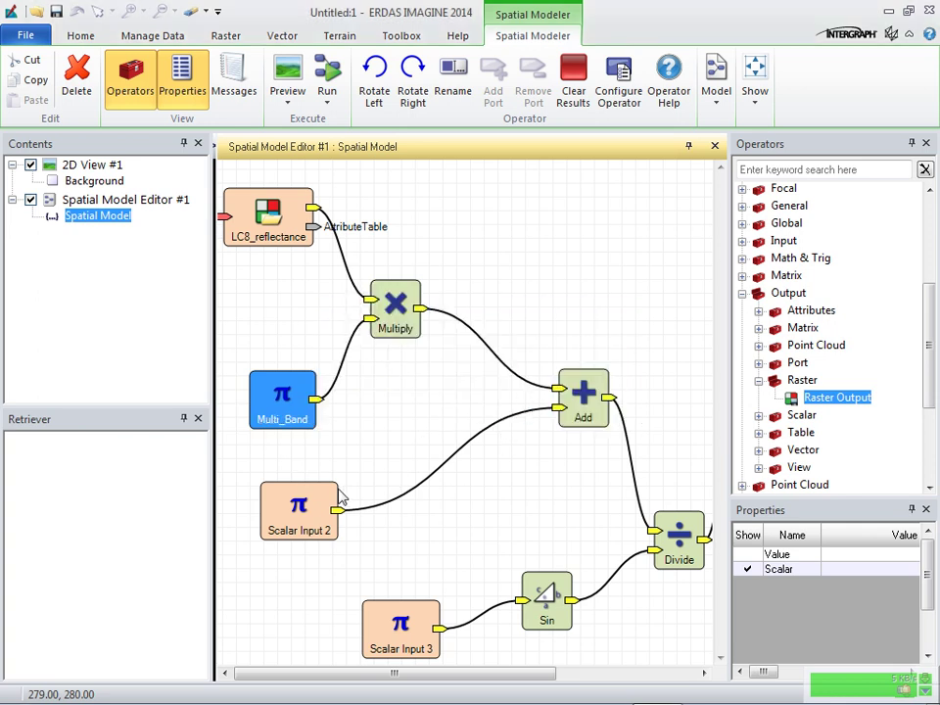
- Rename the Scalar Input 2 operator, which feeds Add, as "Refl_Add Band"
left_click(300, 517)
right_click(301, 518)
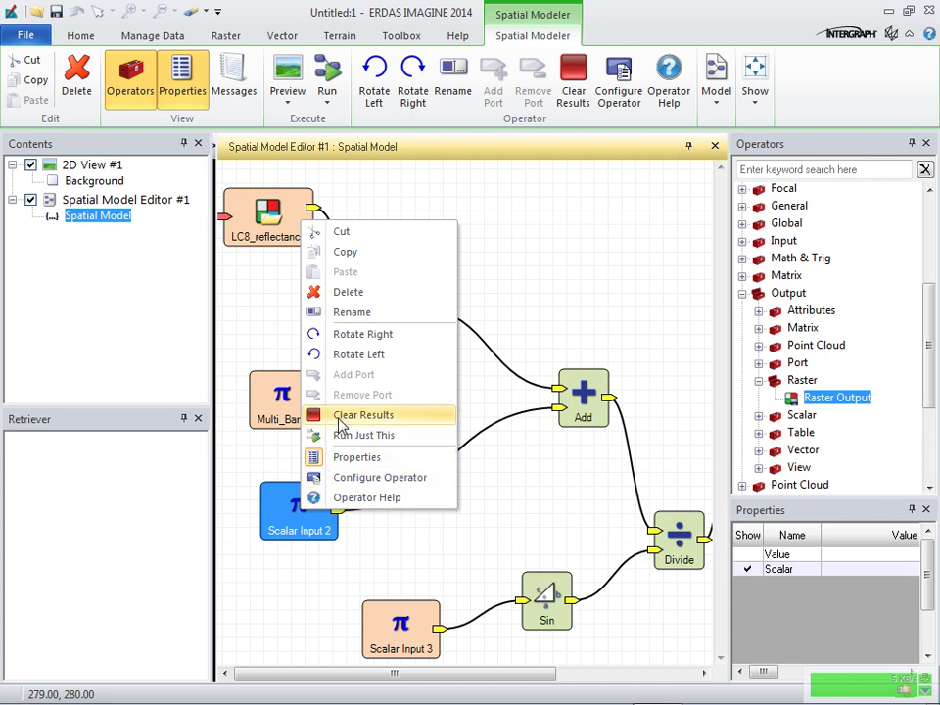
left_click(350, 311)
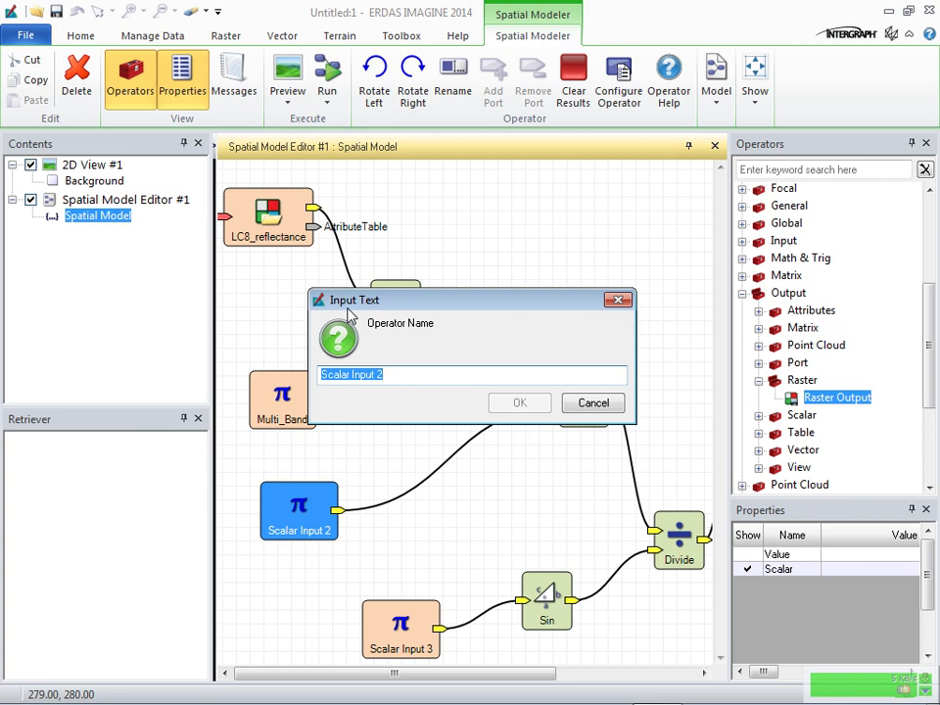
type("Add")
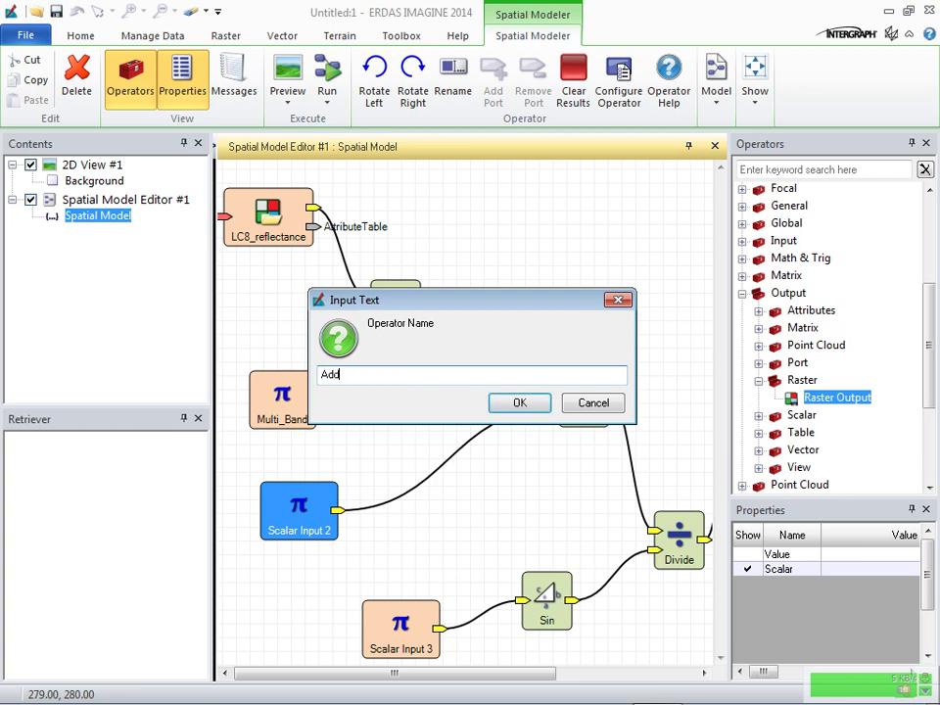
type(" Band")
left_click(326, 375)
type("Reflect")
key("BackSpace")
key("BackSpace")
key("BackSpace")
key("BackSpace")
type("l")
left_click(520, 404)
- Add the prefix Refl_ to the Multi_Band operator's name so that it reads Refl_Multi_Band
right_click(281, 404)
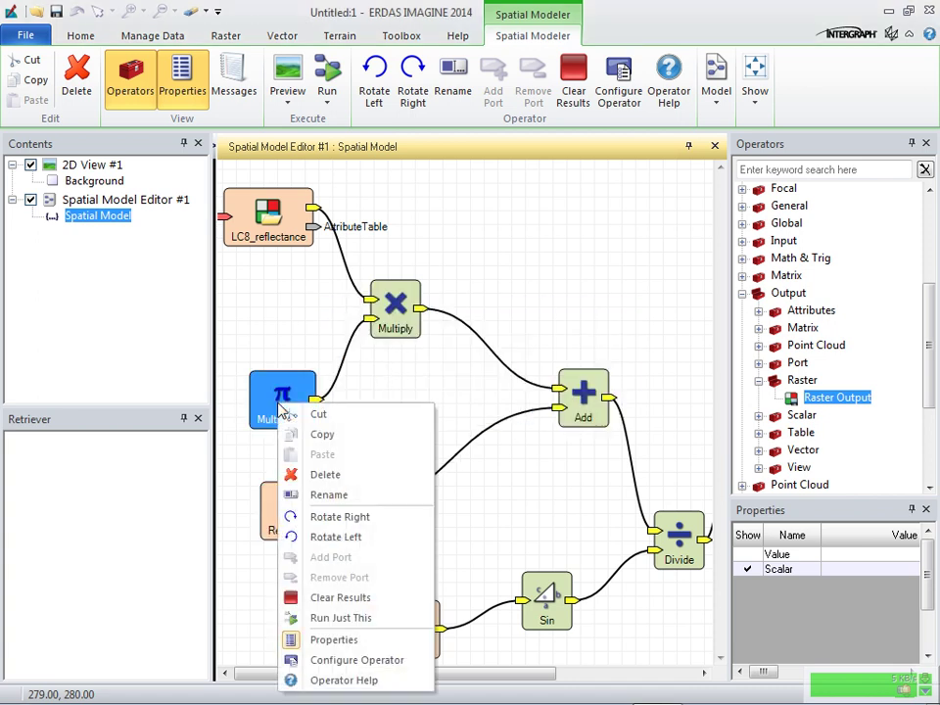
left_click(323, 494)
left_click(322, 377)
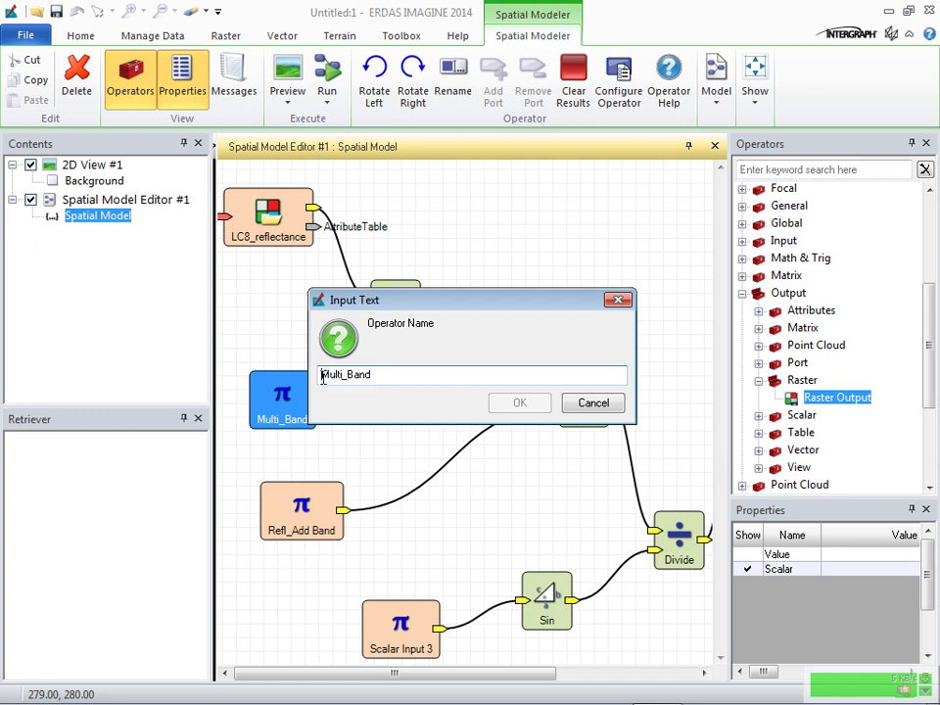
type("Refl")
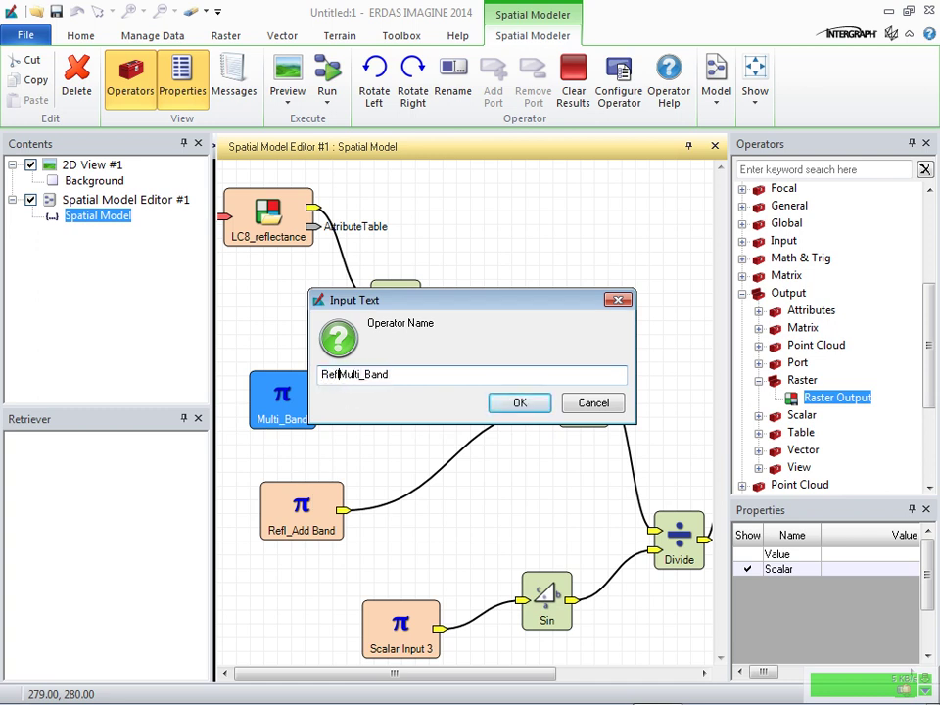
type("_")
left_click(526, 409)
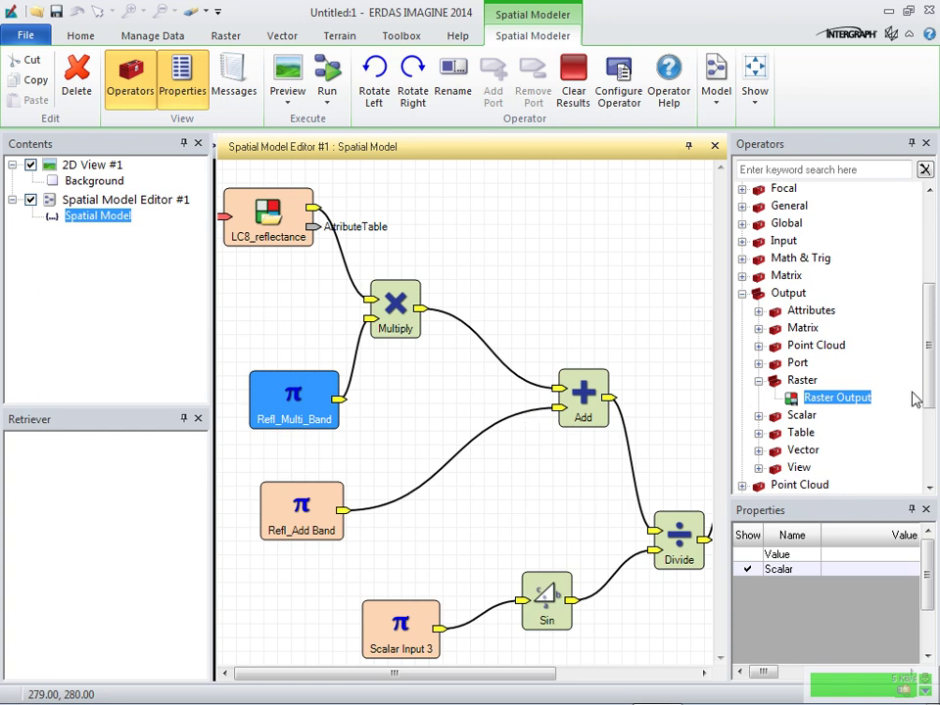
- Rename the Scalar Input 3 operator, which feeds Sin, as Sun_Elevation
left_click_drag(930, 380, 932, 413)
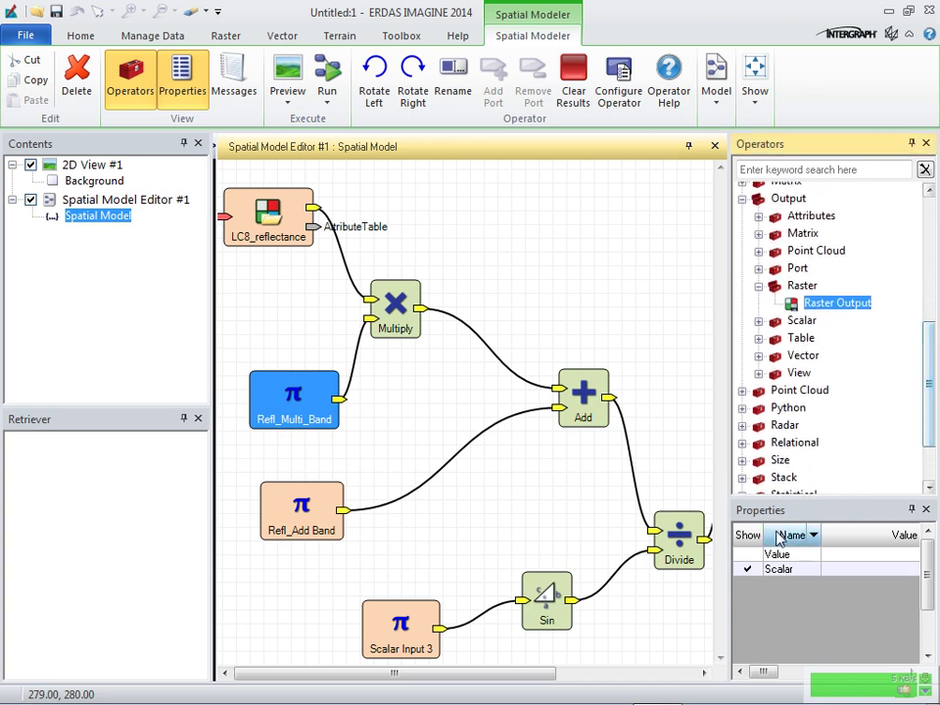
left_click(401, 631)
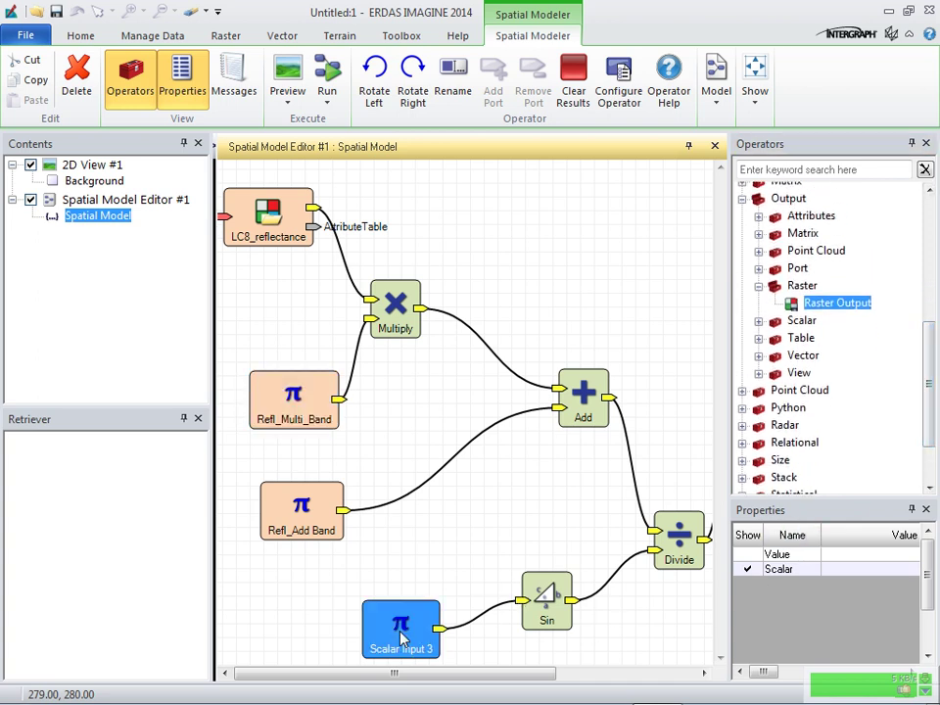
right_click(401, 636)
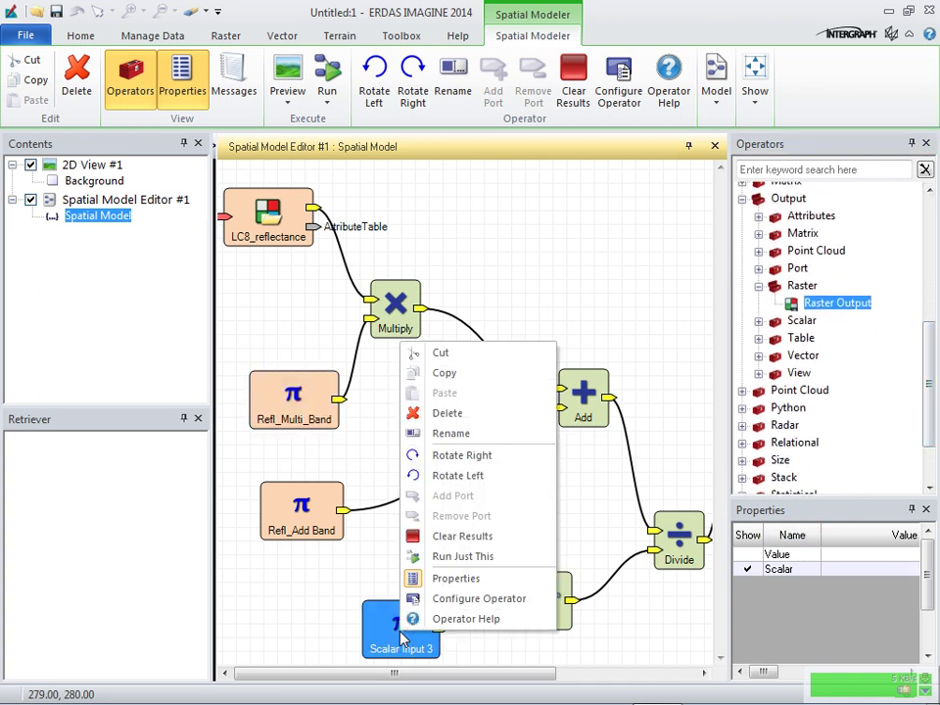
left_click(431, 433)
type("S")
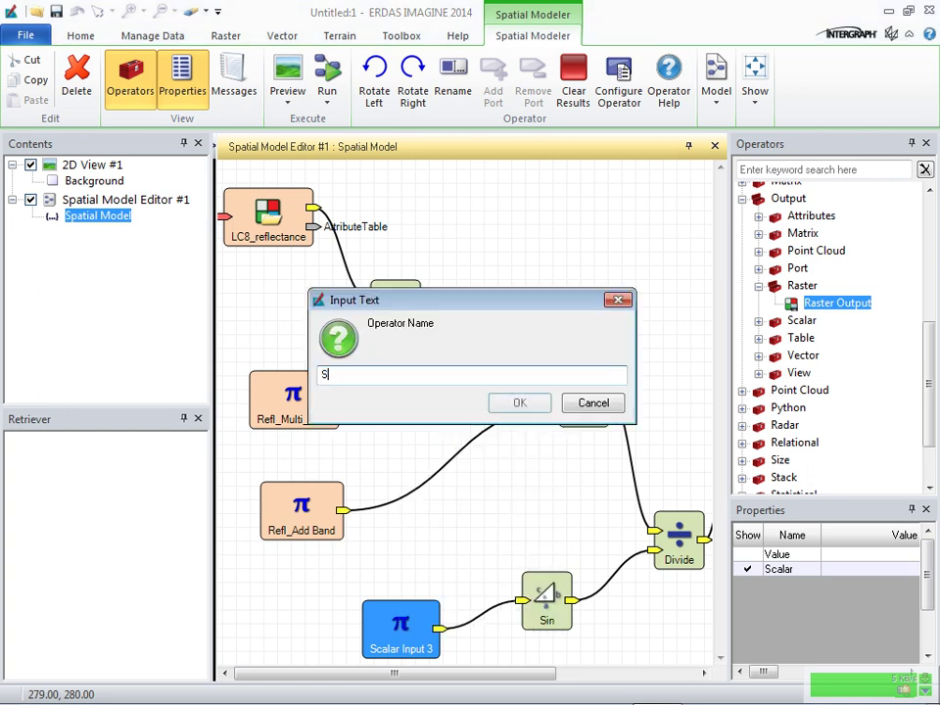
type("un_")
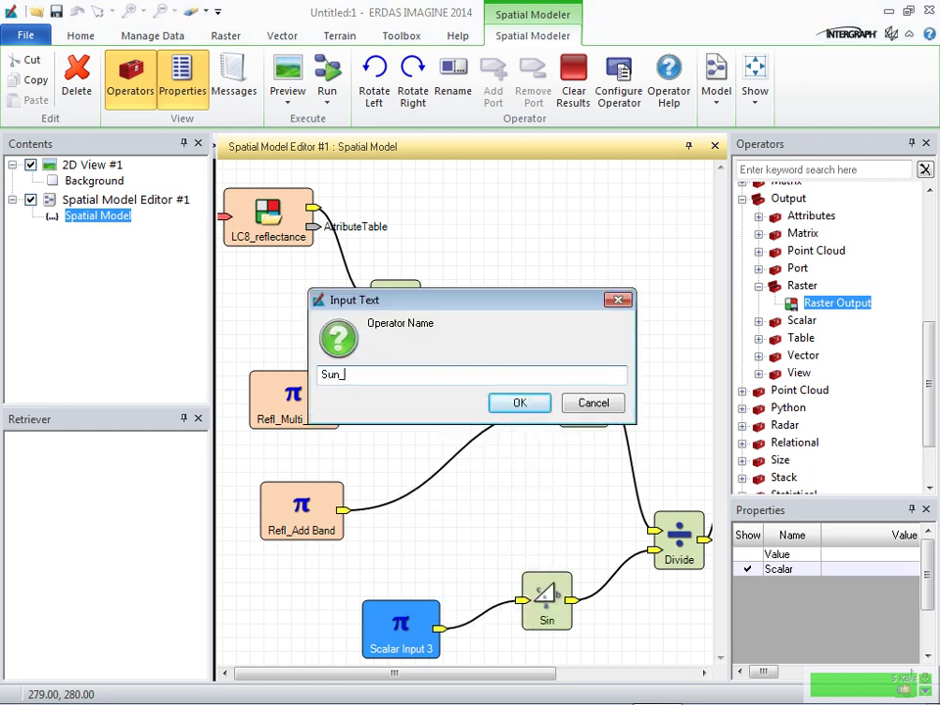
type("Elevation")
left_click(508, 407)
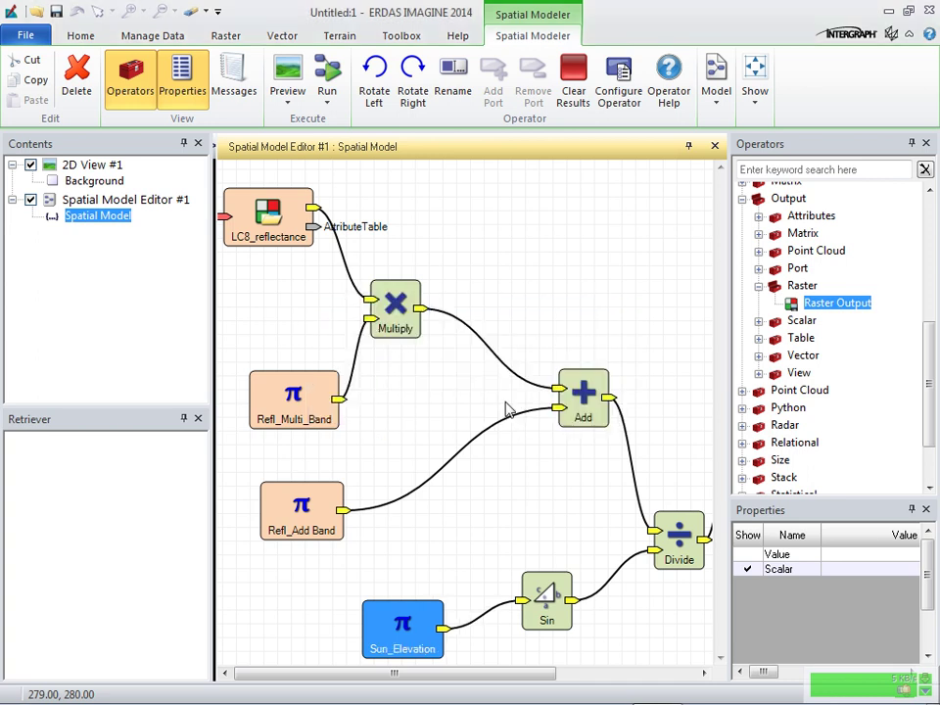
left_click(705, 672)
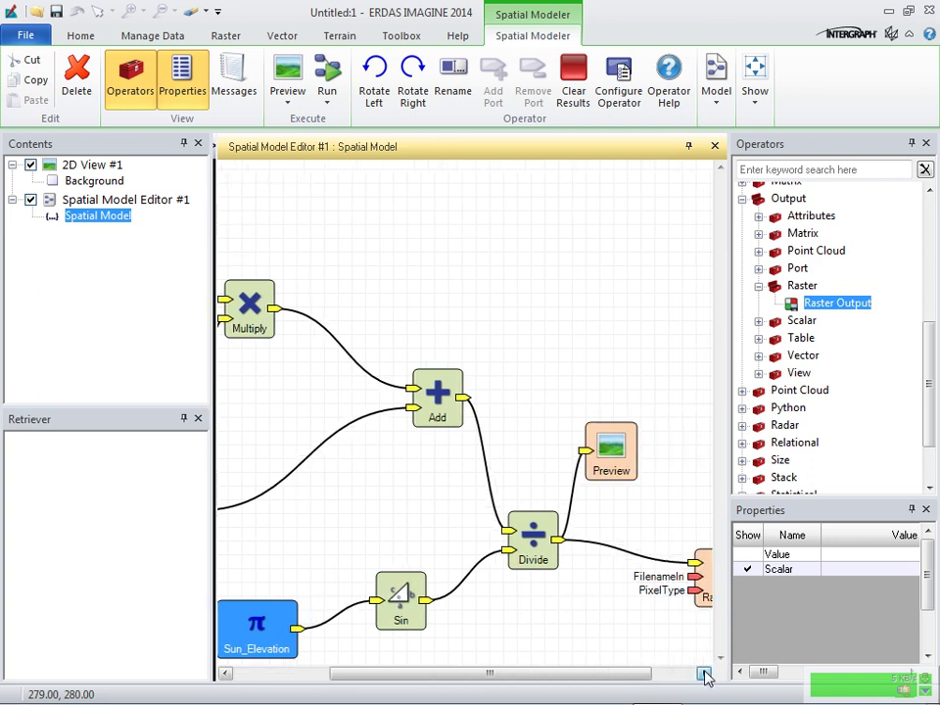
left_click(705, 673)
left_click(705, 673)
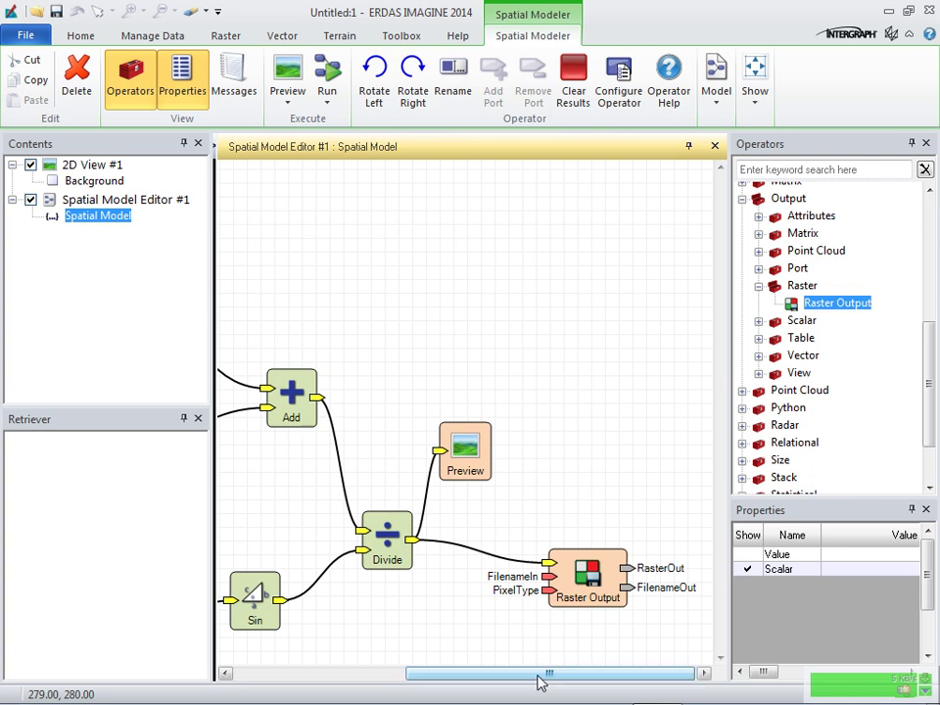
left_click_drag(542, 681, 336, 685)
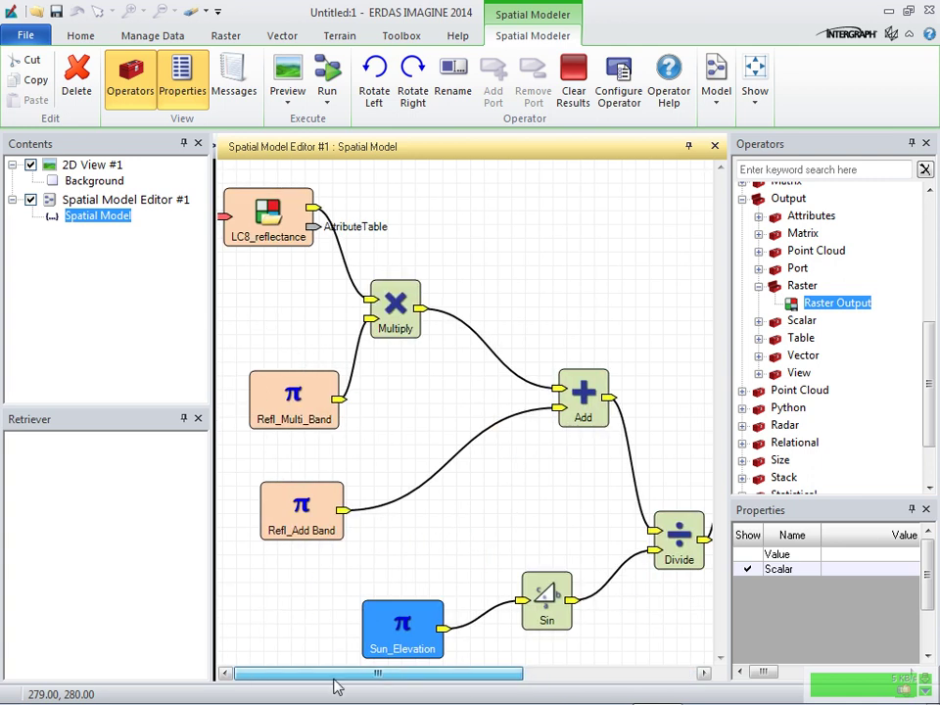
- Open the raster input settings of the LC8_reflectance operator
left_click(275, 223)
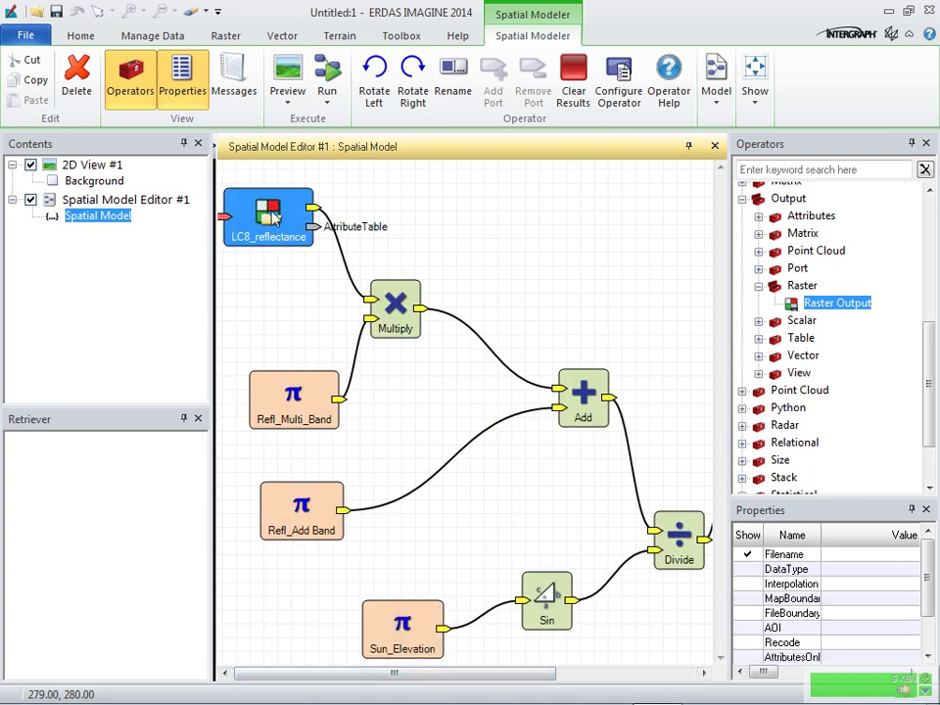
right_click(274, 218)
left_click(268, 211)
double_click(267, 214)
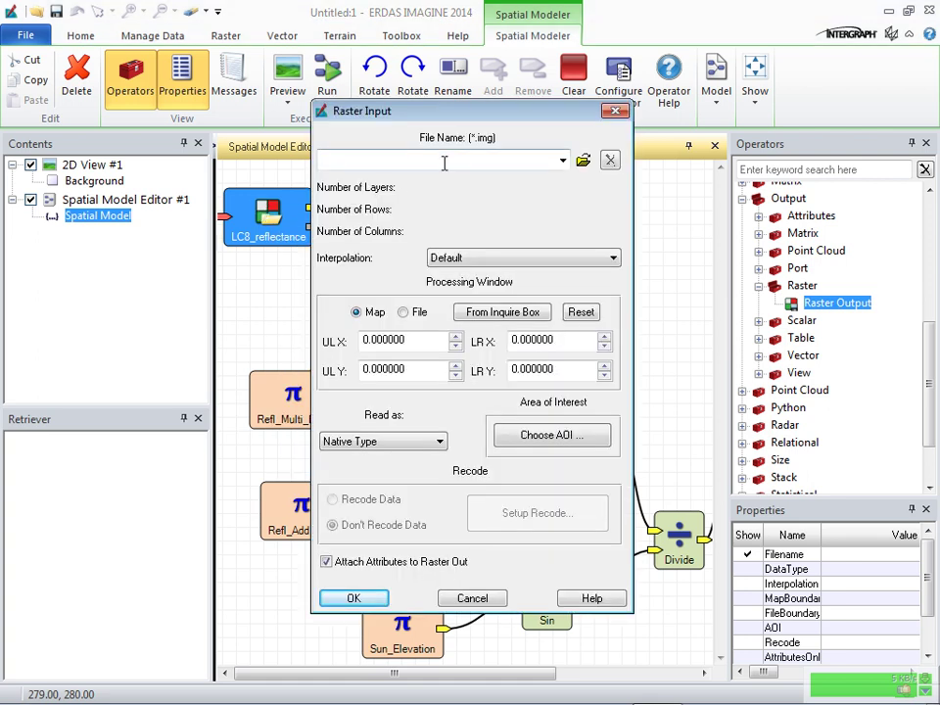
left_click(584, 163)
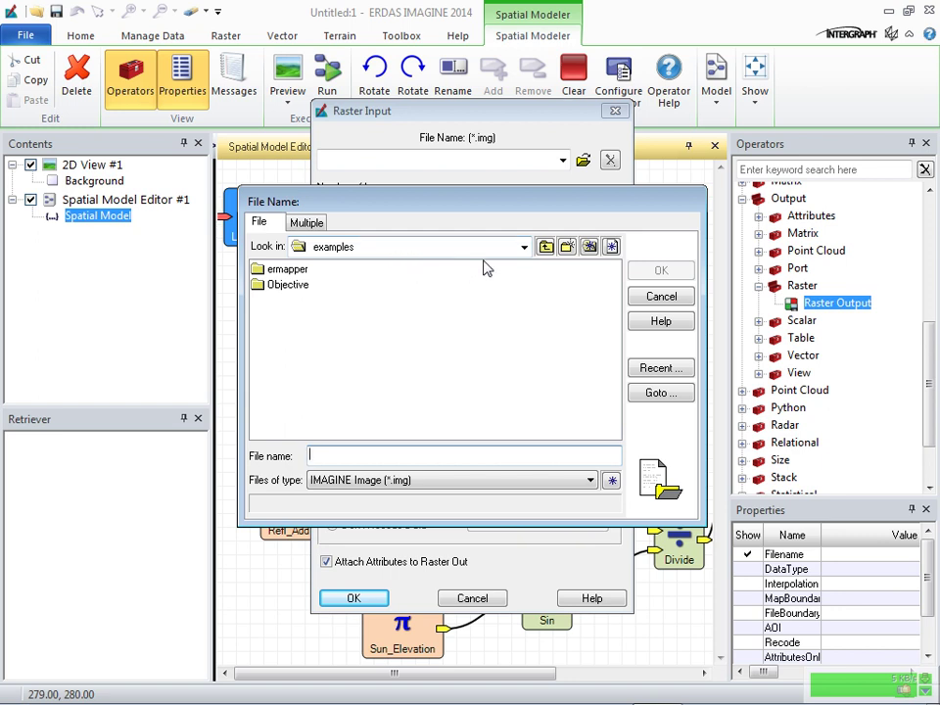
left_click(523, 247)
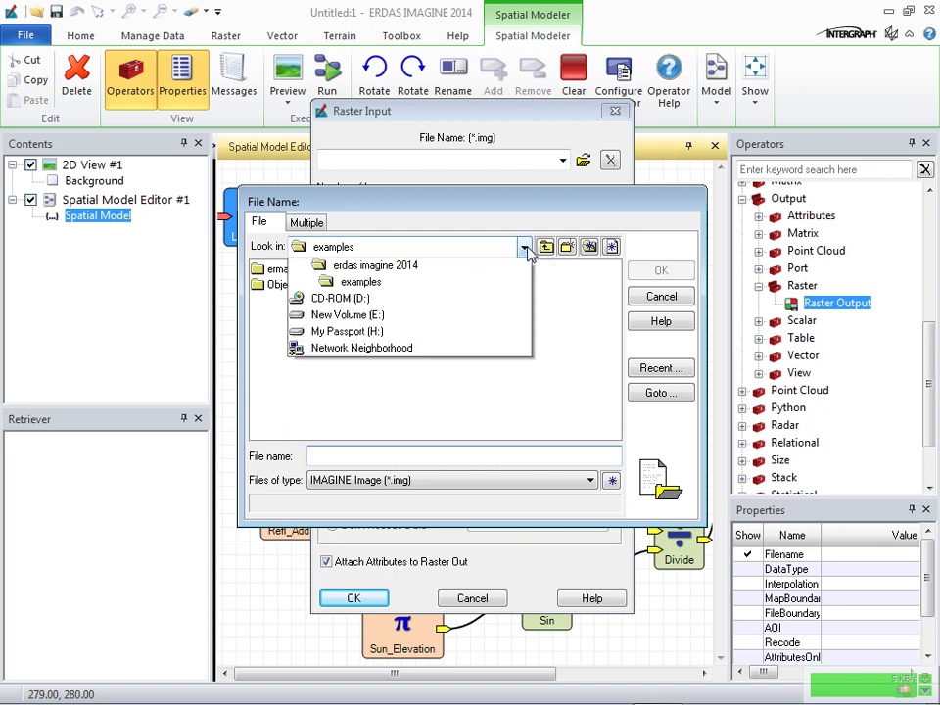
left_click(373, 367)
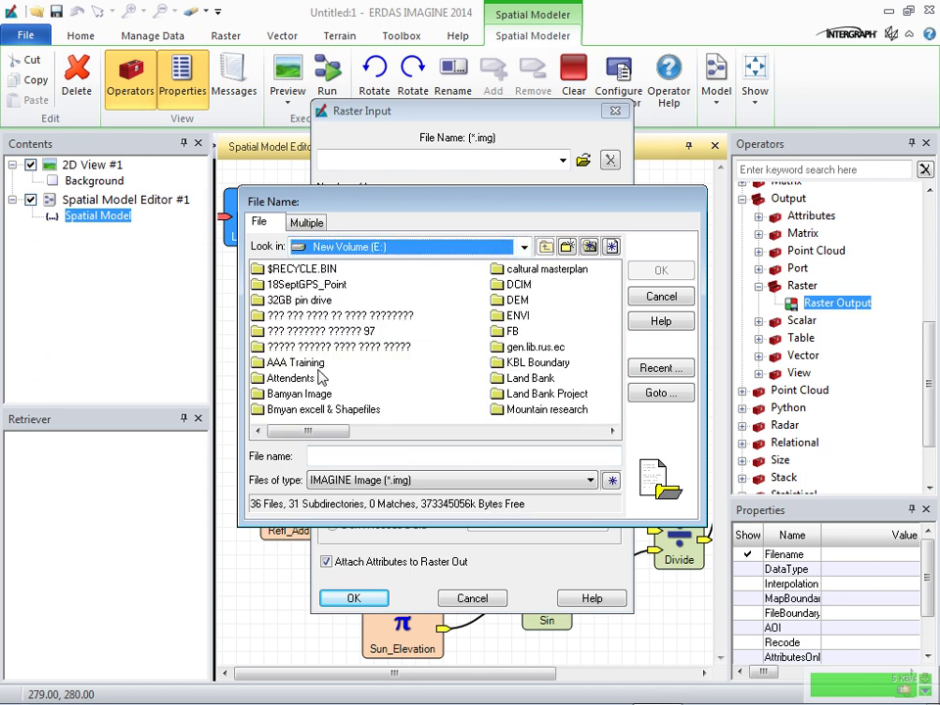
double_click(294, 365)
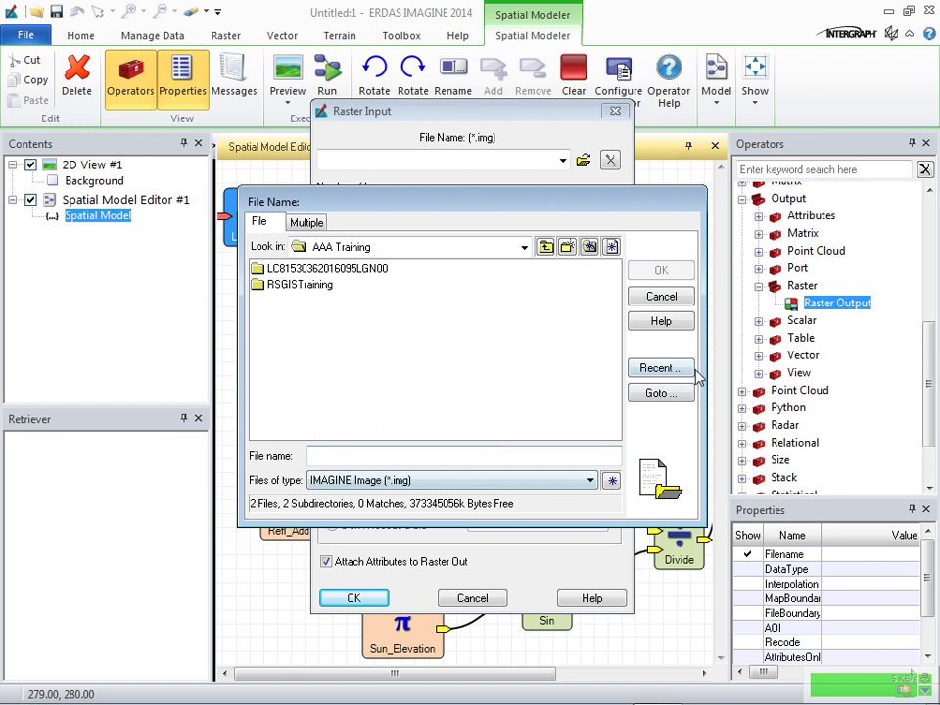
left_click(656, 298)
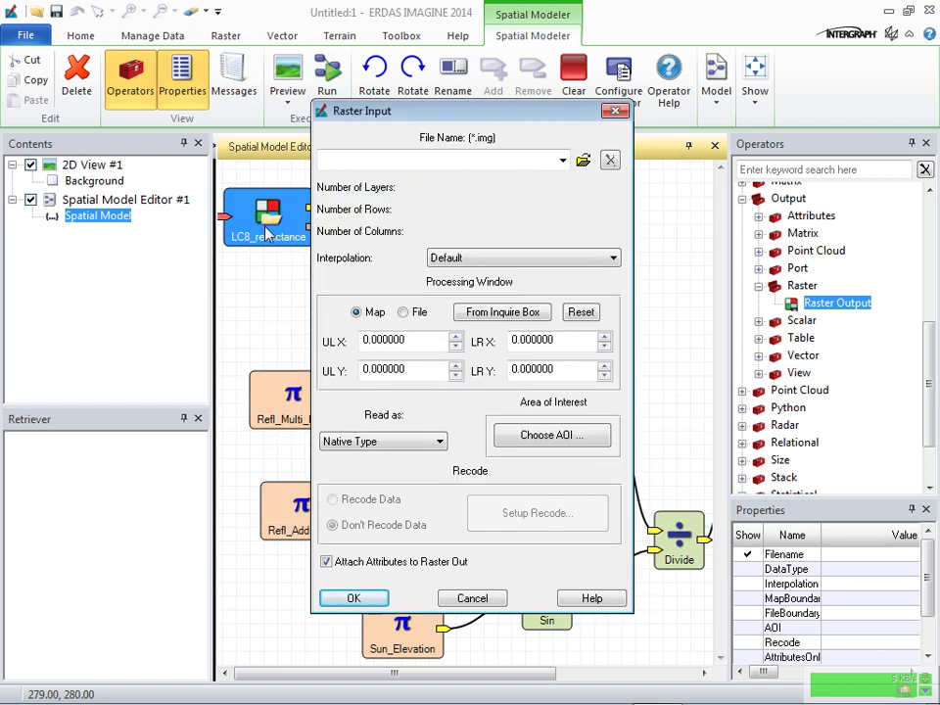
- Assign area.img from E:, AAA Training, RSGISTraining, EXERCISE 3 as the source image of the LC8_reflectance raster input
left_click(584, 160)
left_click(525, 248)
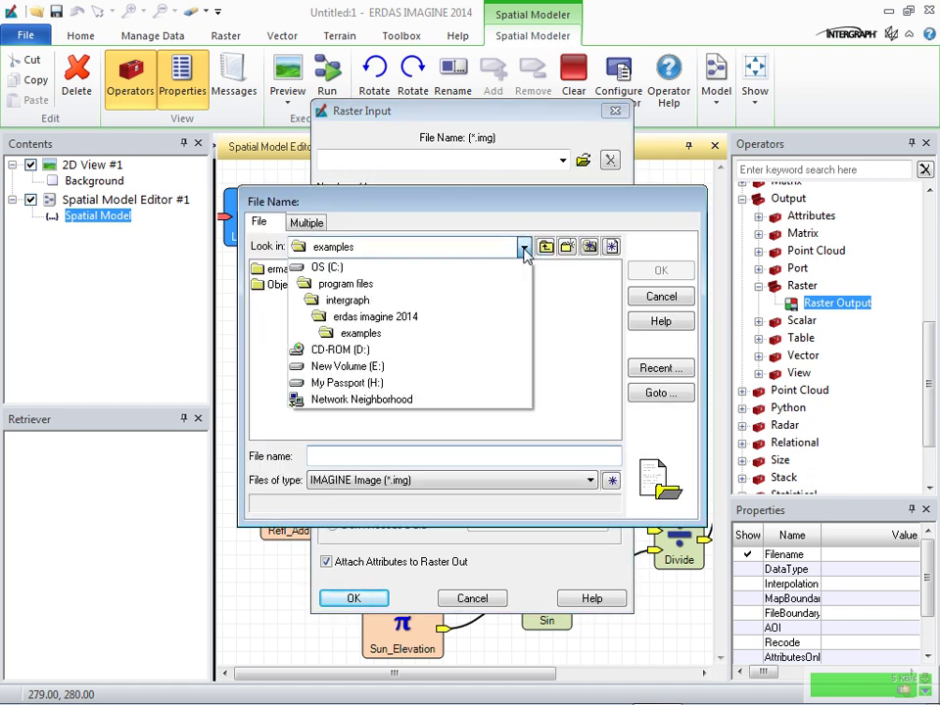
left_click(358, 373)
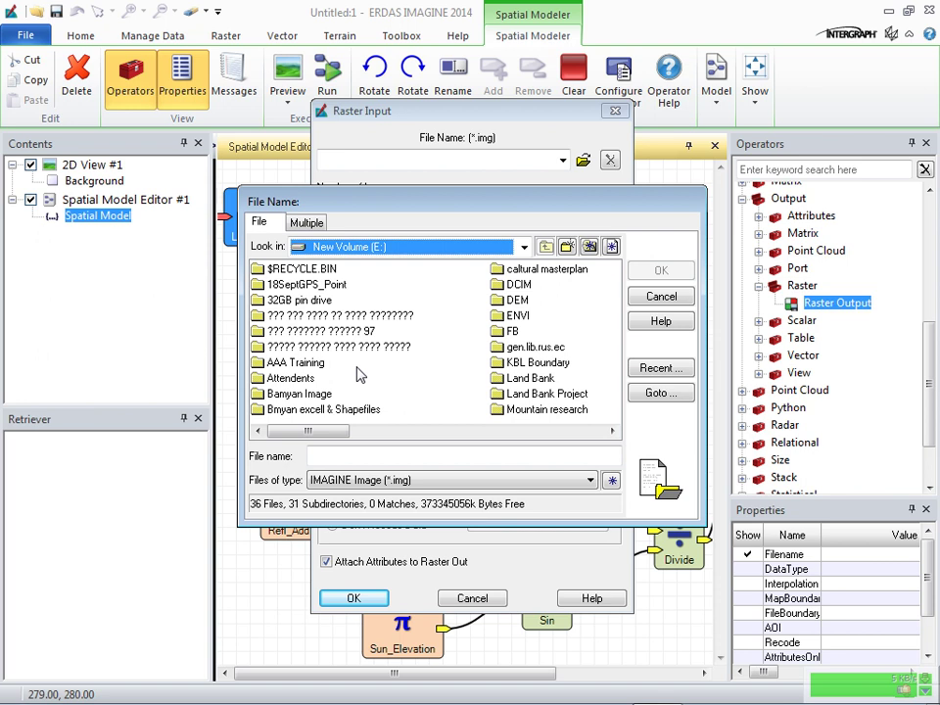
double_click(294, 362)
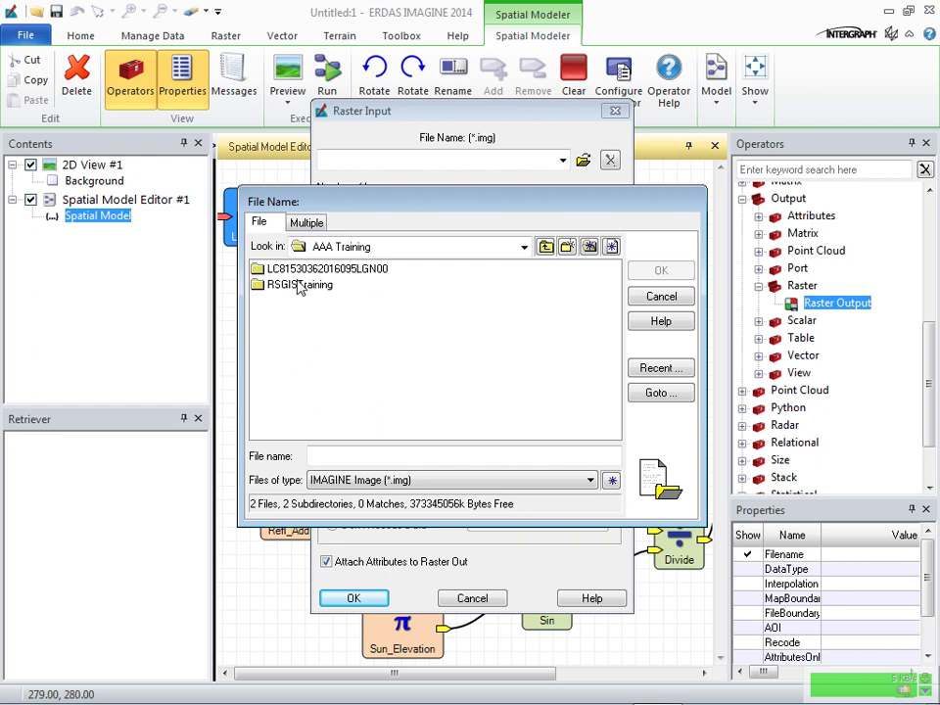
double_click(300, 285)
double_click(301, 302)
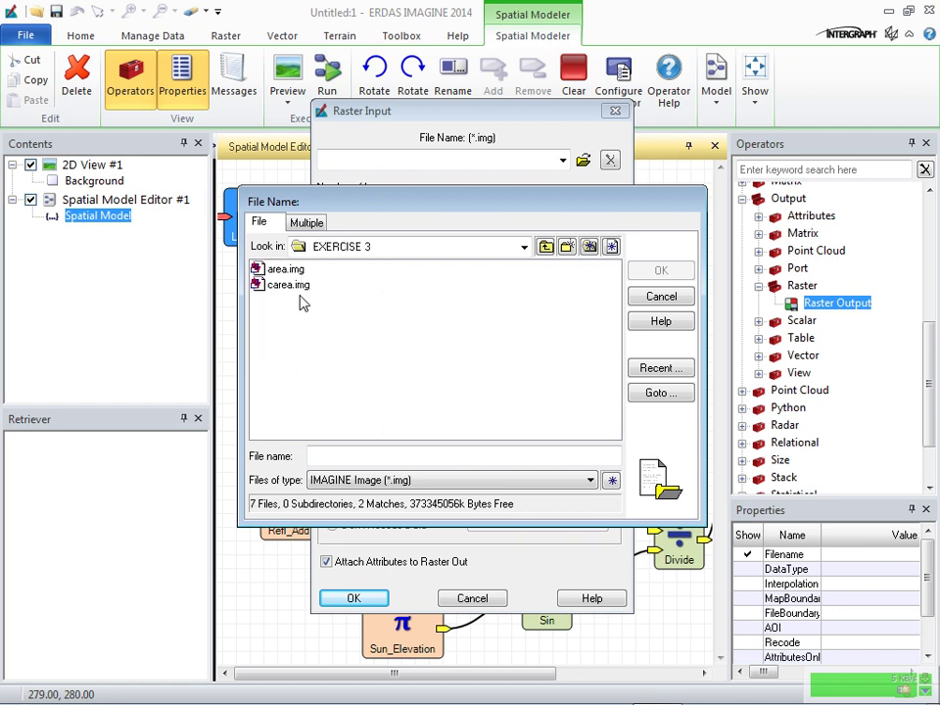
left_click(286, 270)
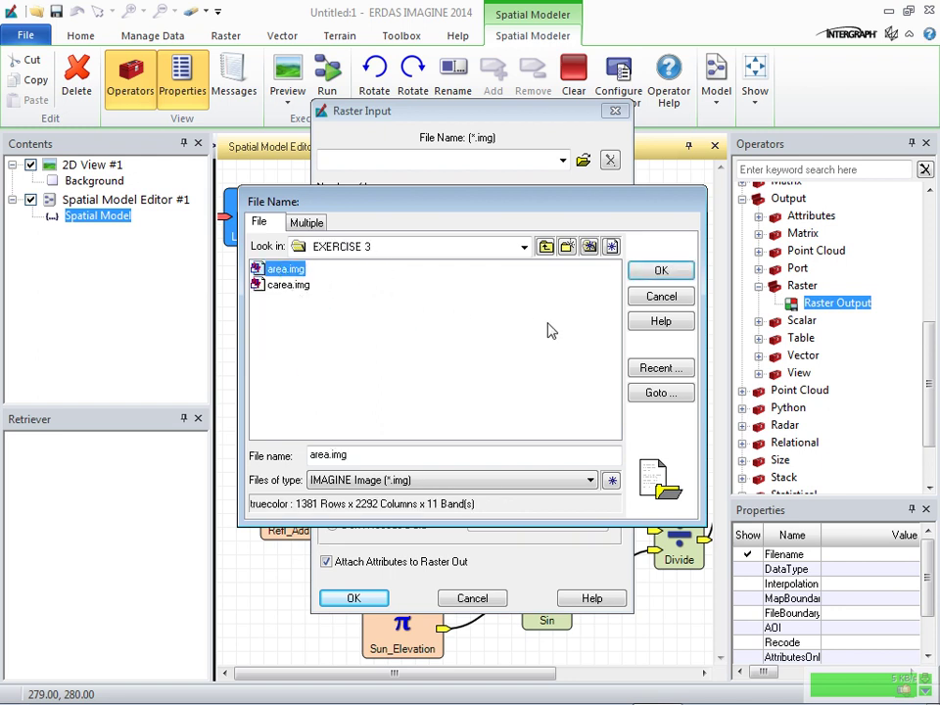
left_click(654, 271)
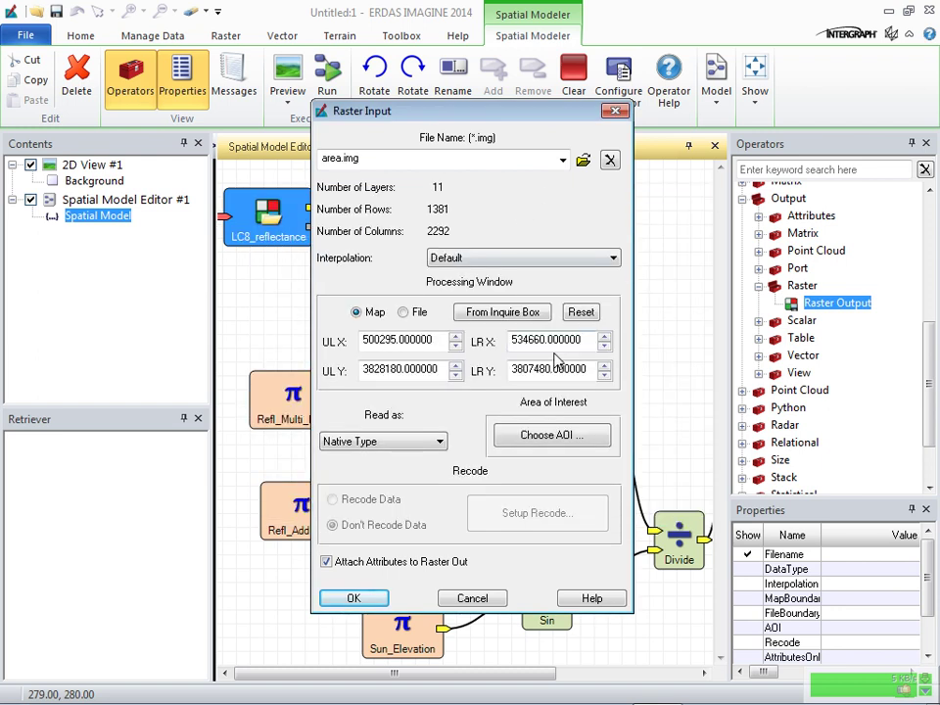
left_click(357, 596)
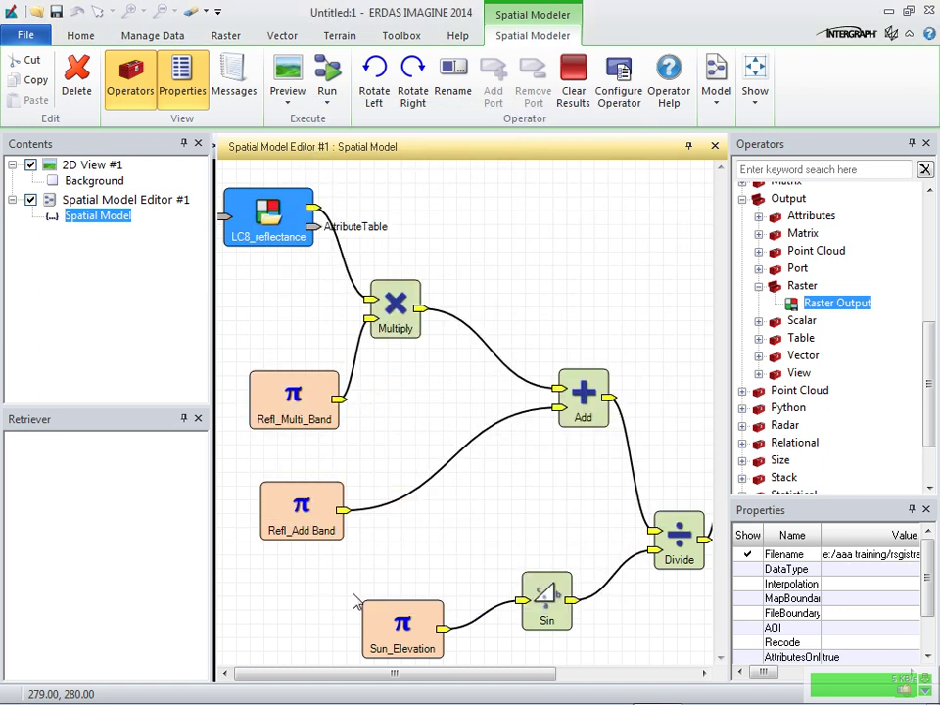
- In Windows Explorer, find LC08_L1TP_153036_20170423_20170502_01_T1_MTL.txt in E:, AAA Training, RSGISTraining, EXERCISE 3 and open it in WordPad
left_click(293, 410)
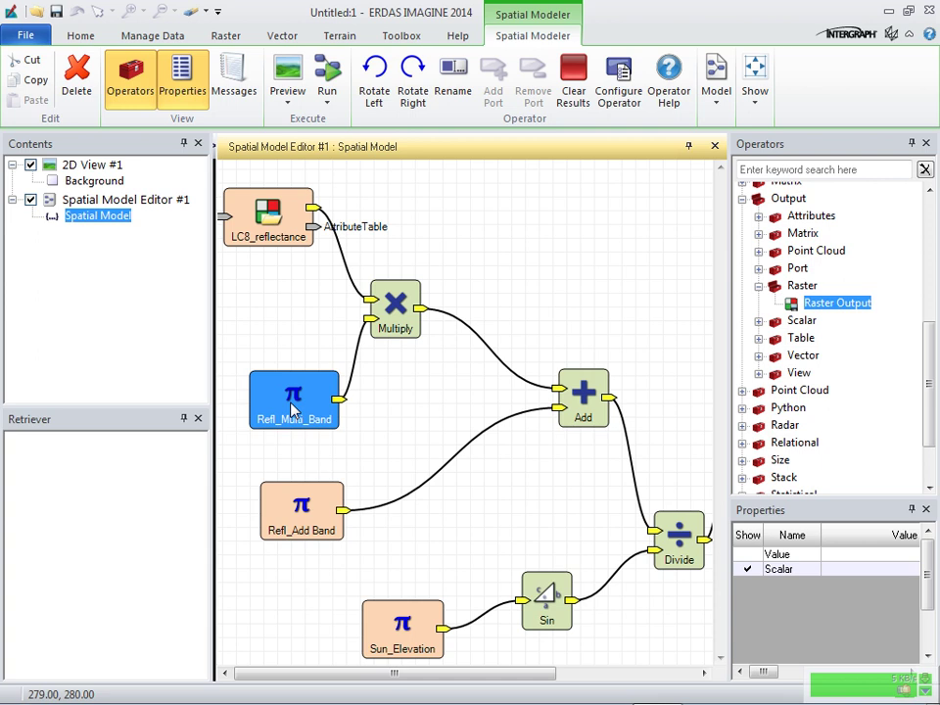
left_click(132, 688)
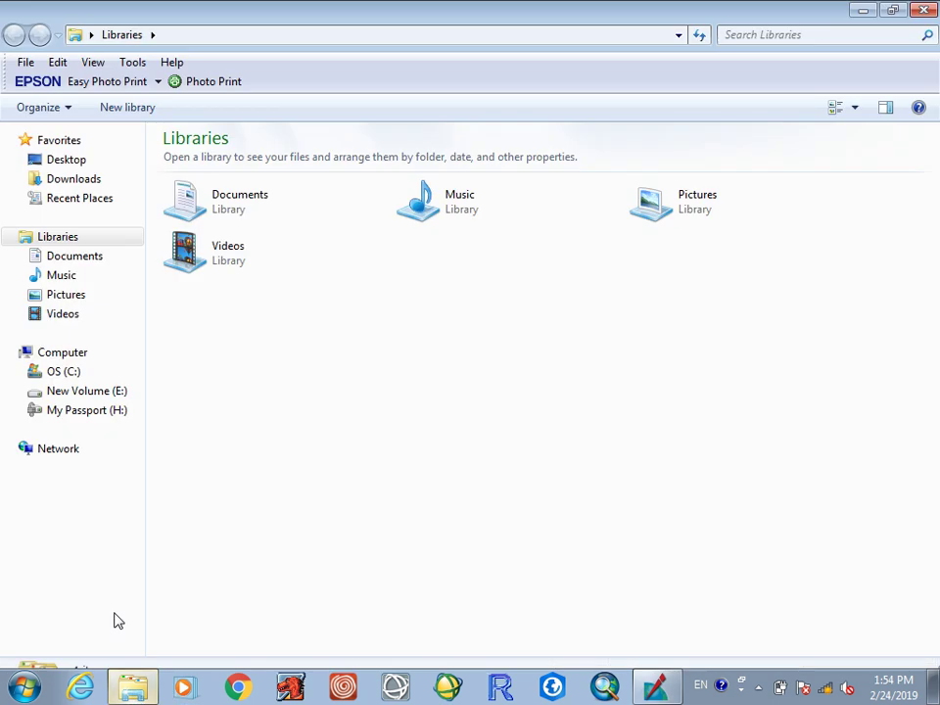
left_click(98, 392)
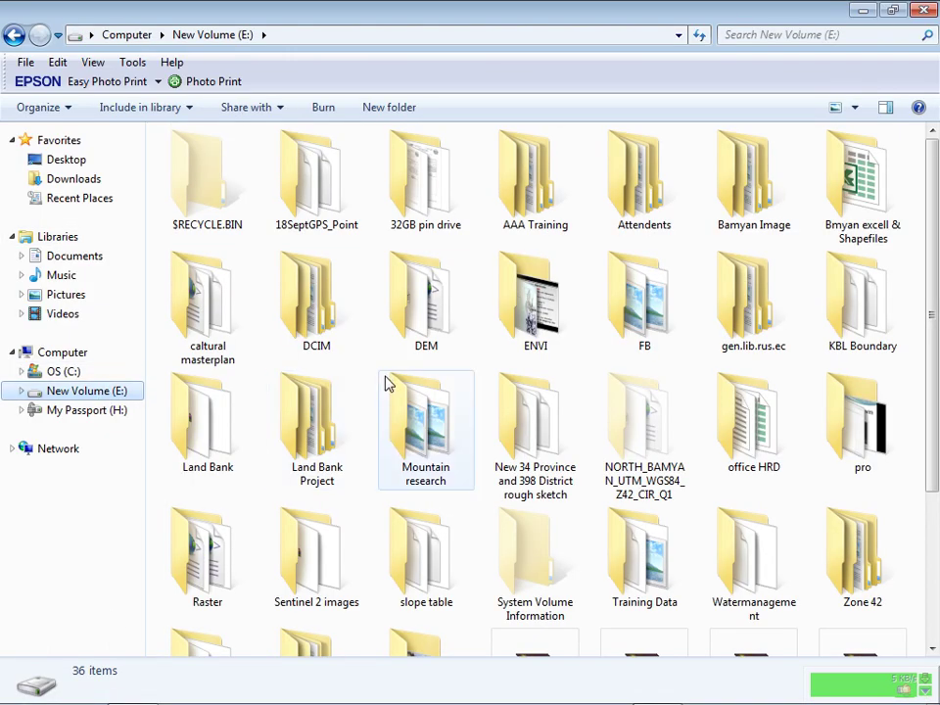
double_click(531, 208)
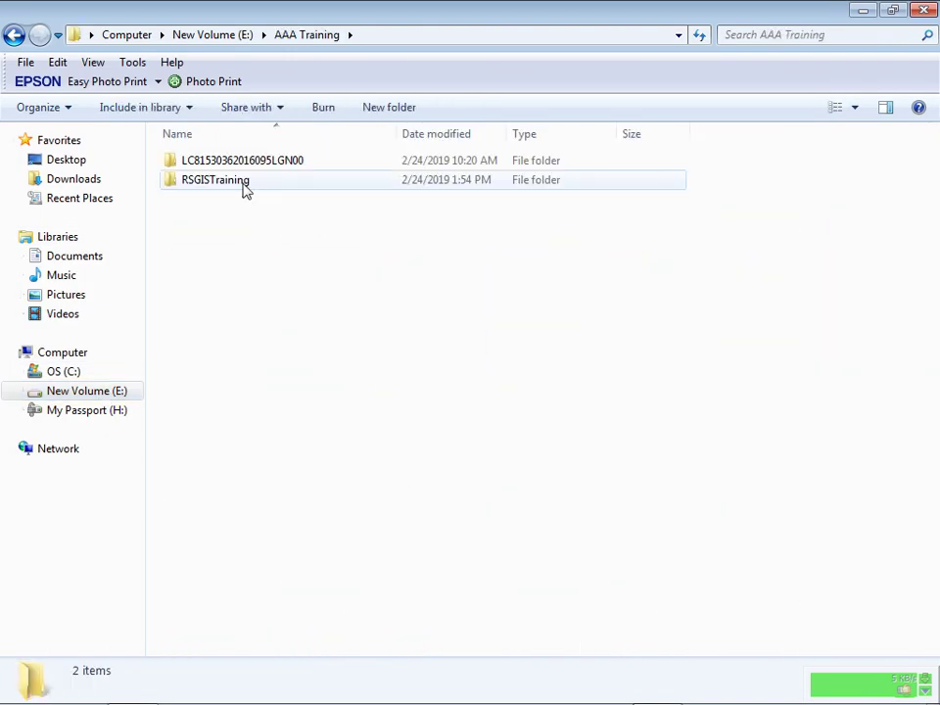
double_click(245, 186)
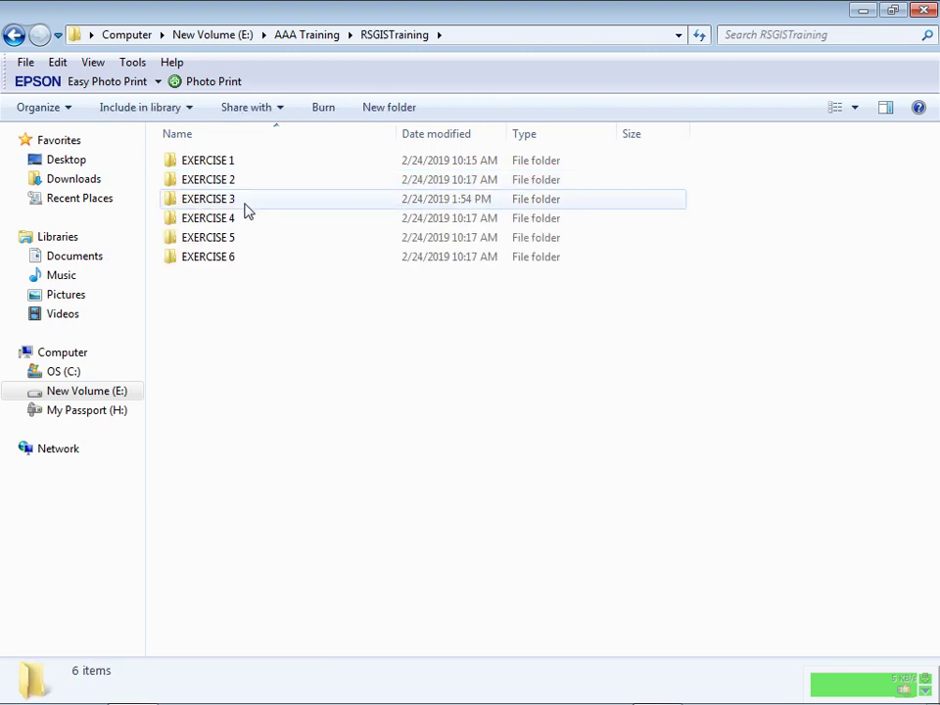
double_click(245, 199)
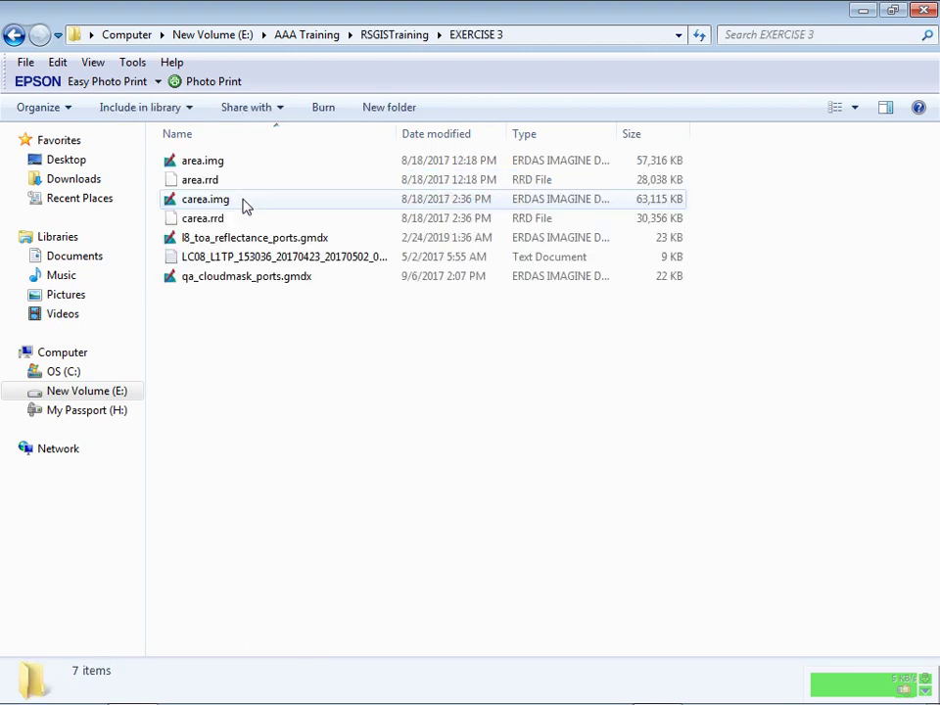
left_click(252, 259)
right_click(255, 257)
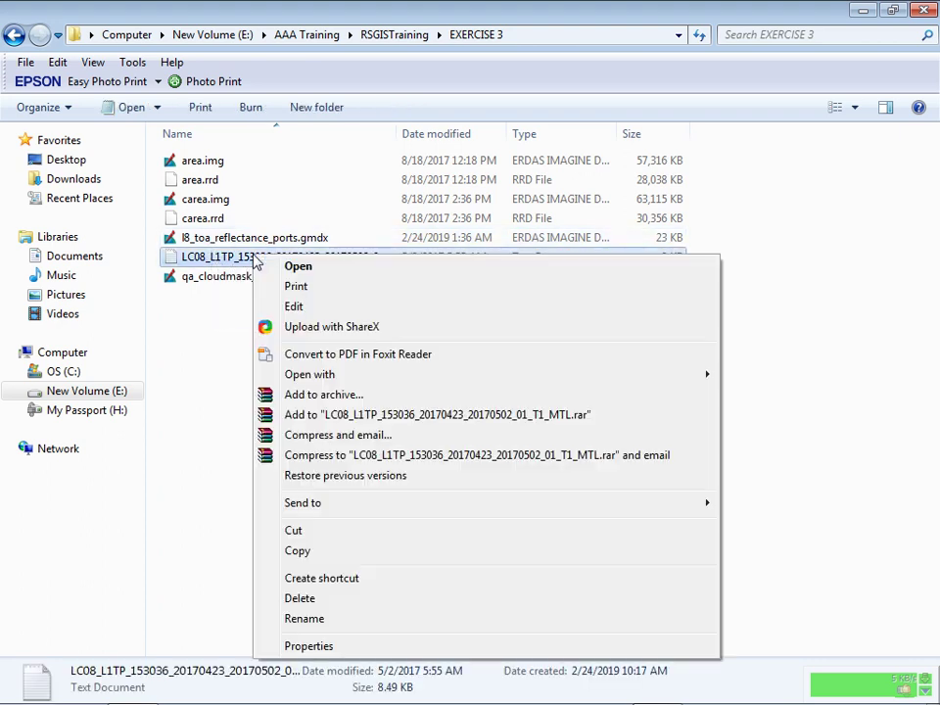
mouse_move(640, 378)
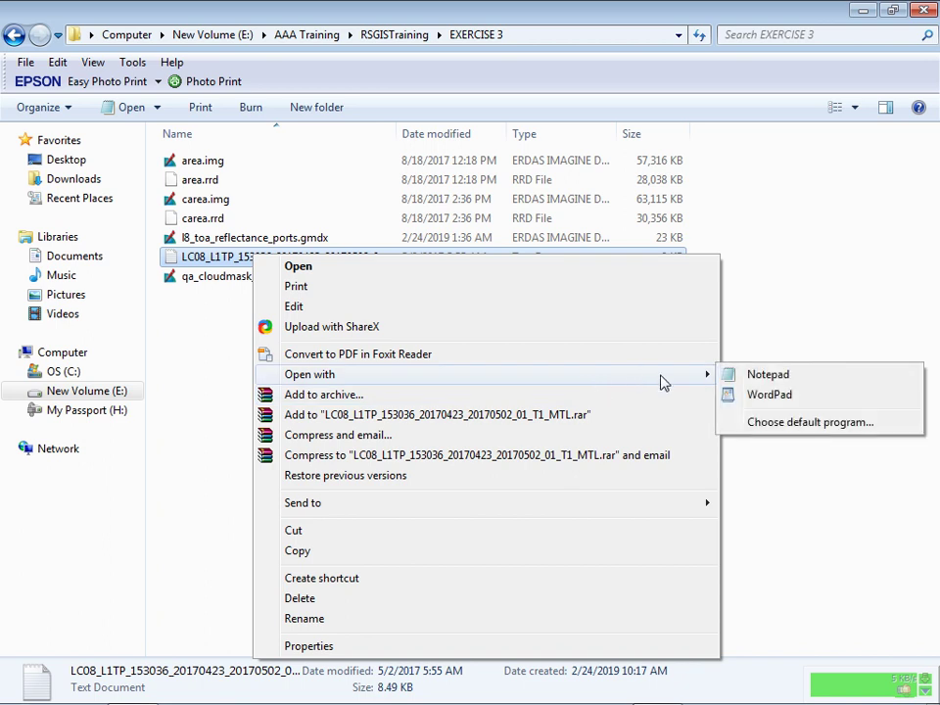
left_click(757, 394)
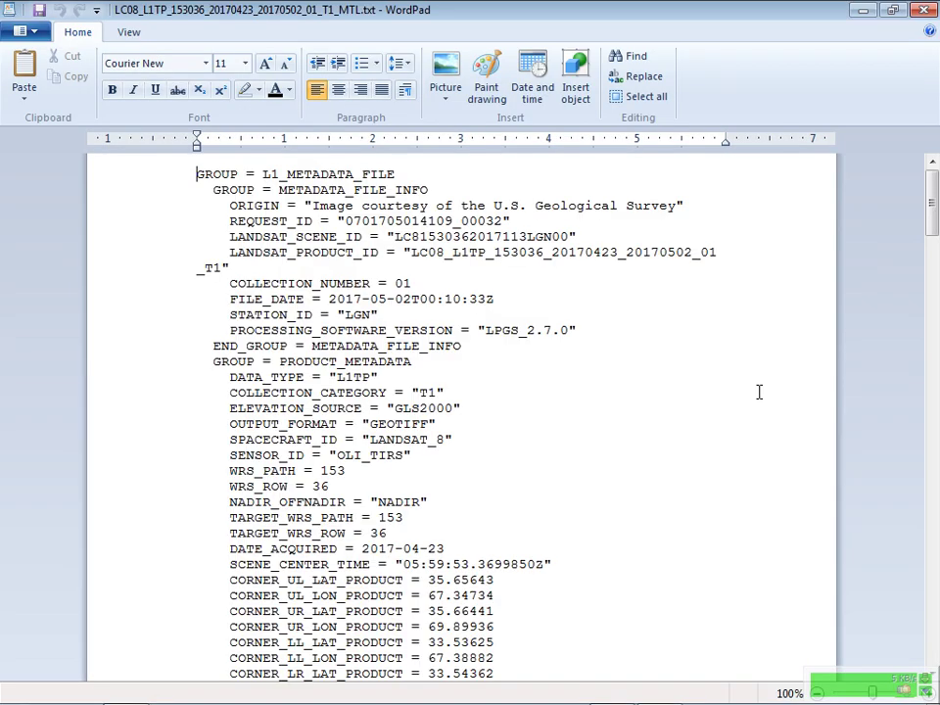
- Copy the REFLECTANCE_MULT_BAND_1 value from the metadata and, in ERDAS IMAGINE, set the Refl_Multi_Band scalar to 2.0000E-05
left_click_drag(933, 201, 934, 589)
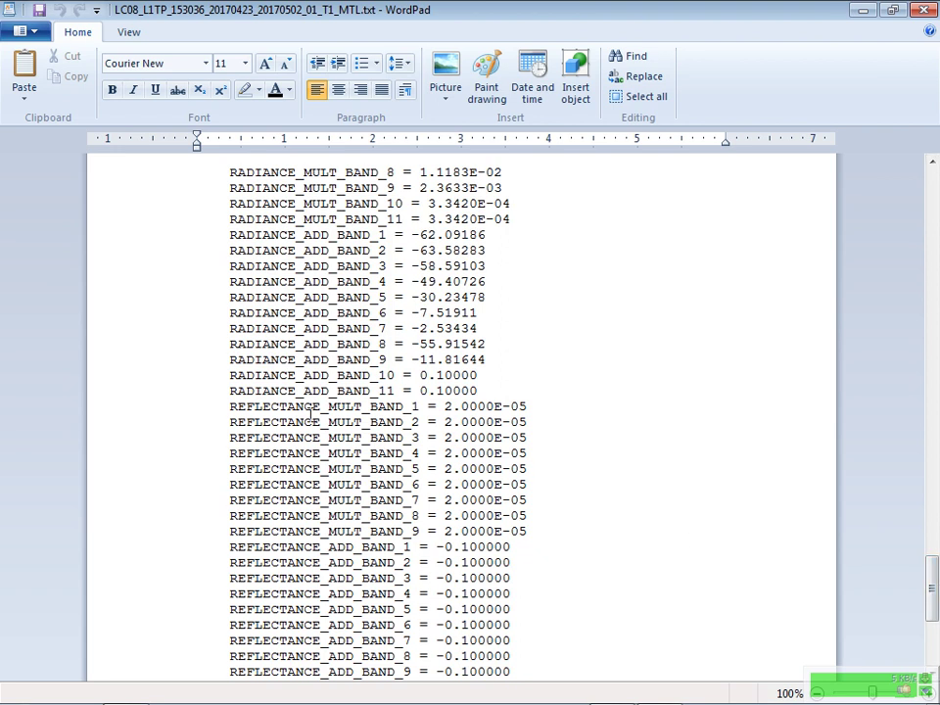
left_click_drag(447, 406, 533, 406)
key("ctrl+c")
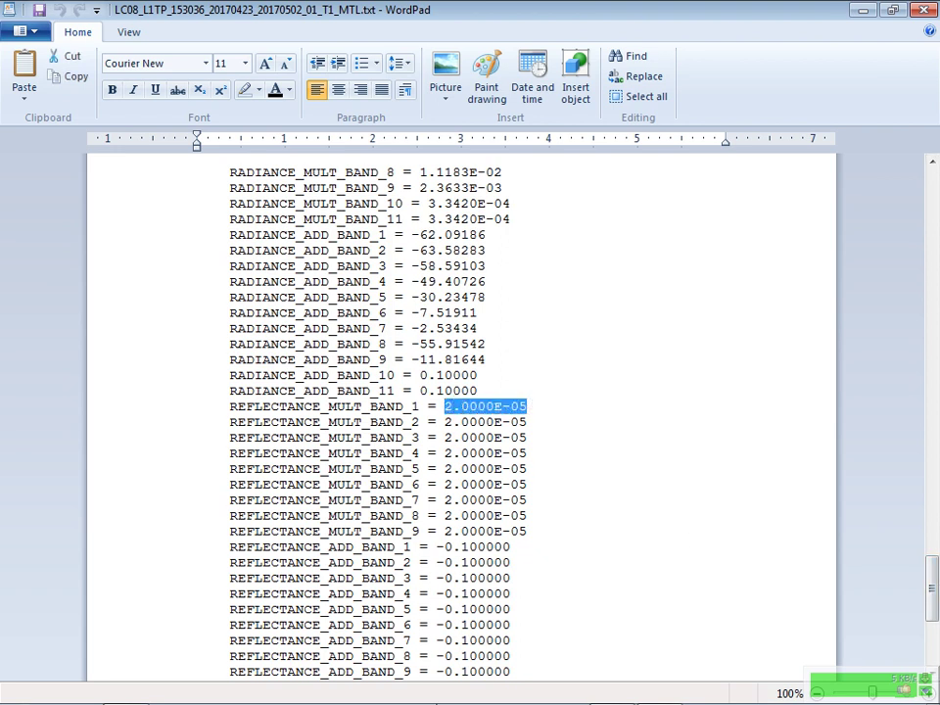
left_click(610, 693)
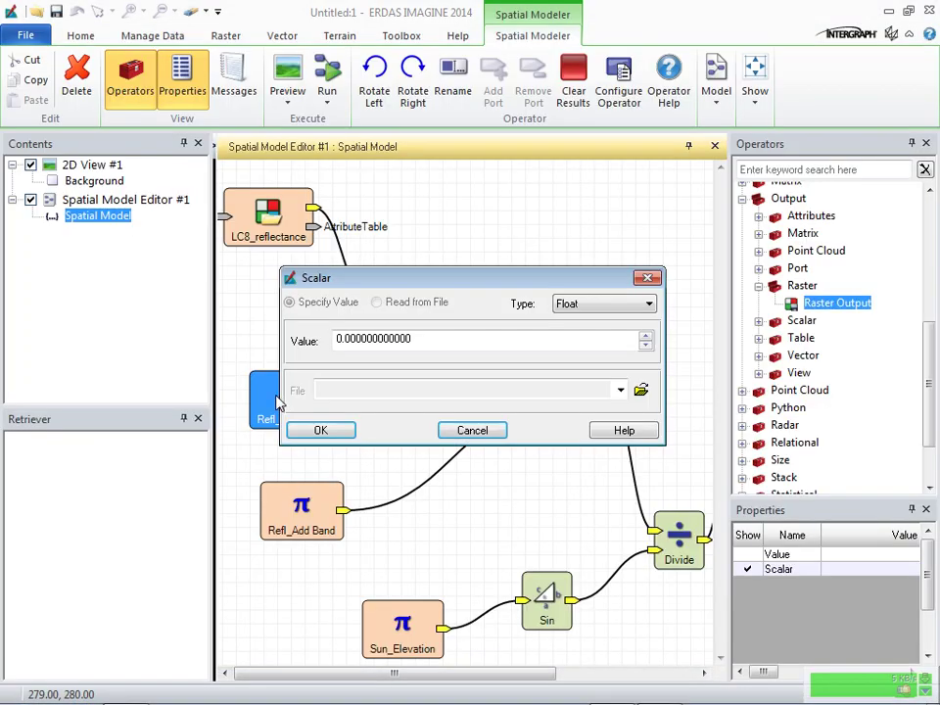
left_click_drag(412, 339, 267, 357)
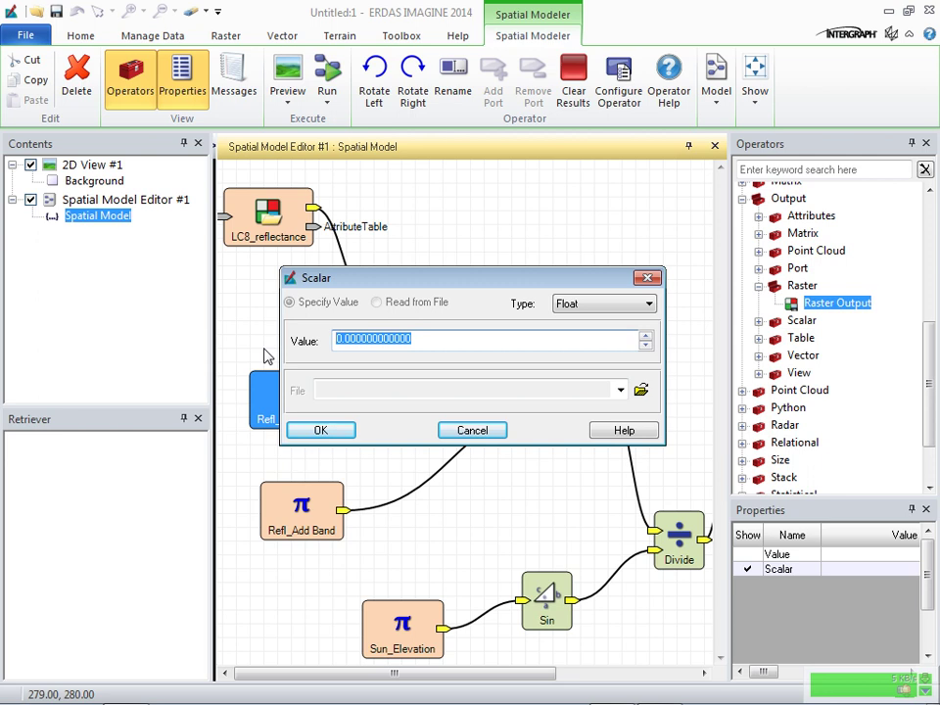
key("ctrl+v")
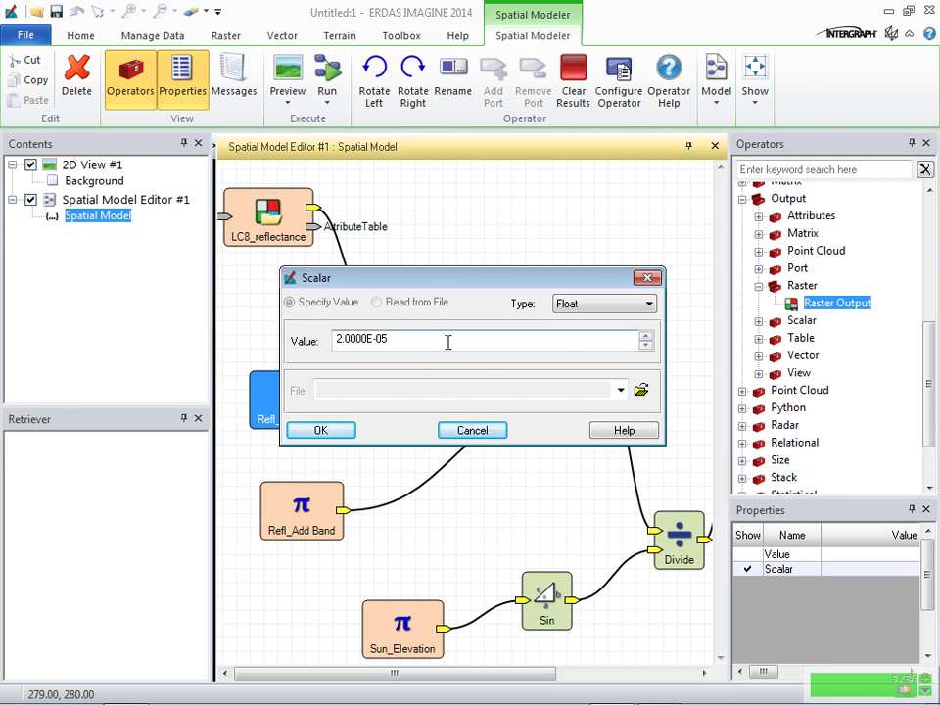
left_click(336, 431)
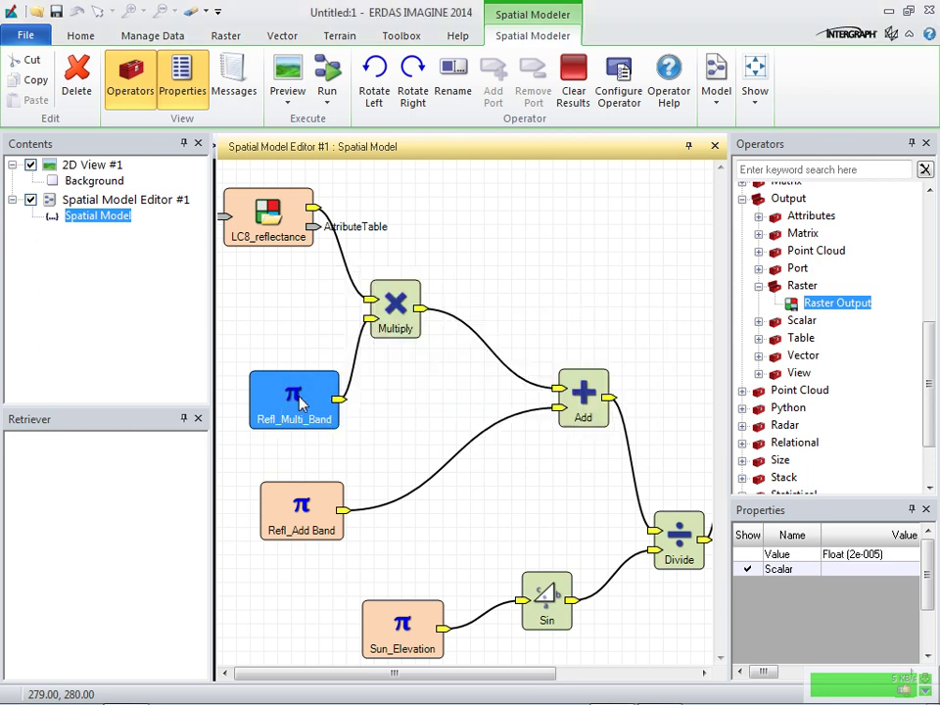
left_click(306, 527)
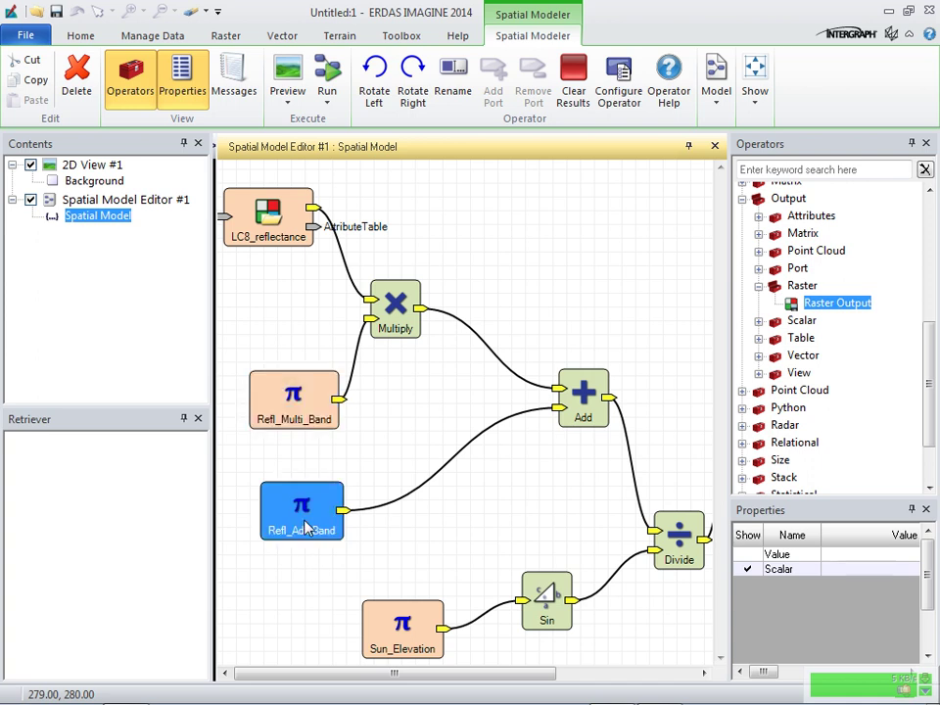
right_click(306, 528)
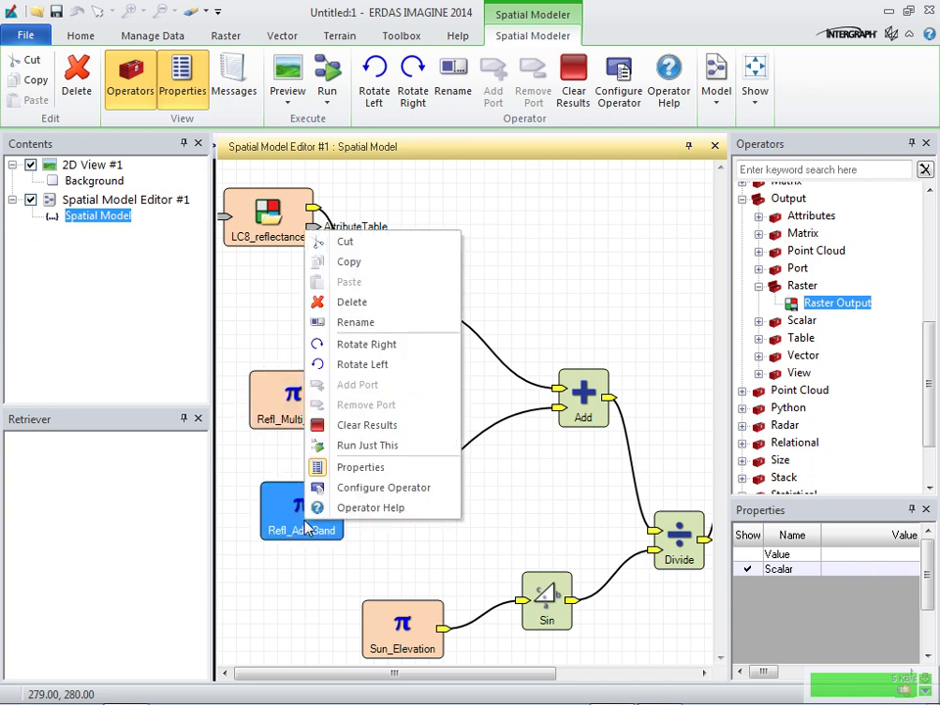
left_click(354, 322)
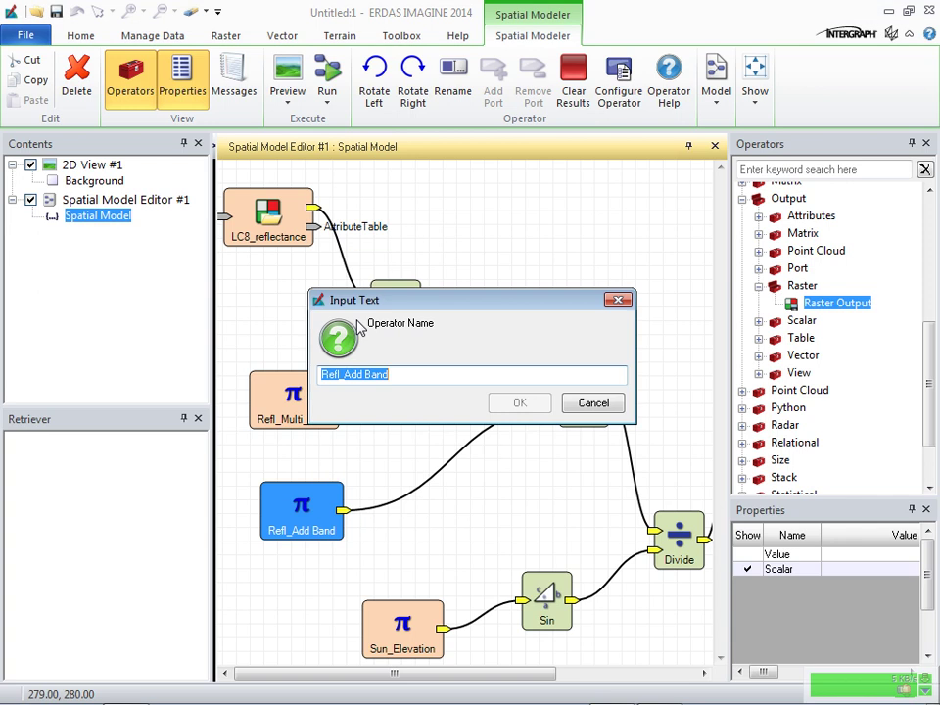
left_click(593, 403)
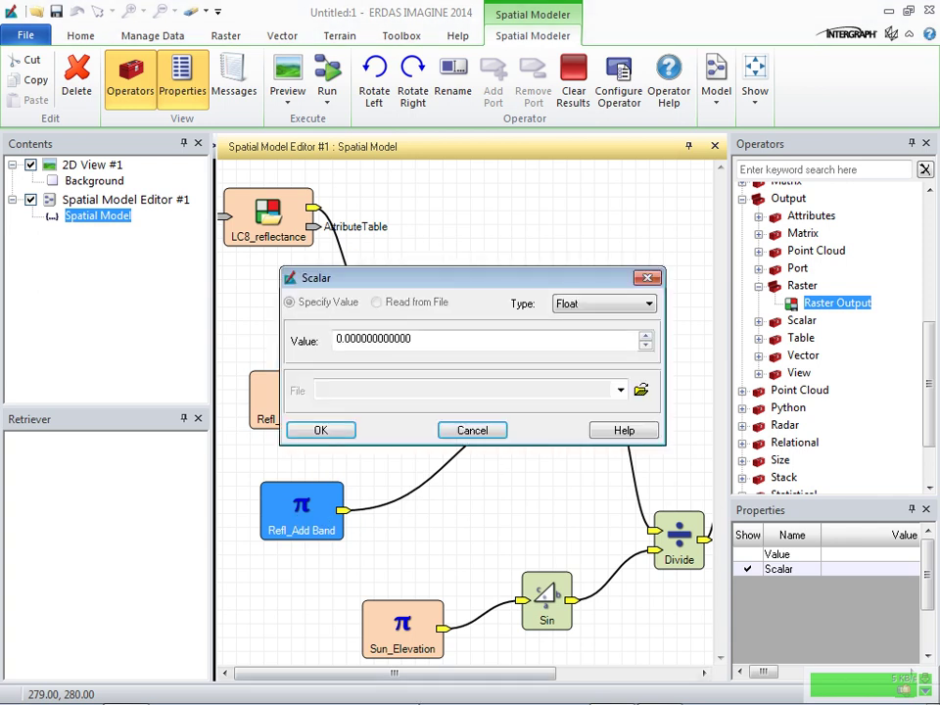
- Copy the REFLECTANCE_ADD_BAND_1 value from the WordPad metadata and, in ERDAS IMAGINE, set the Refl_Add Band scalar to -0.100000
left_click(658, 688)
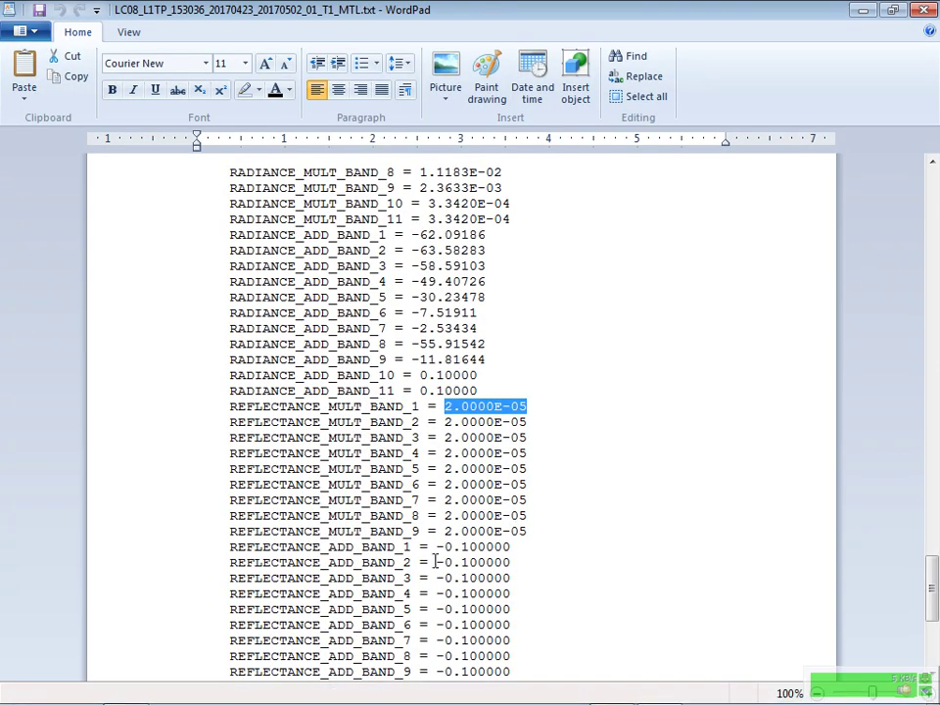
double_click(473, 549)
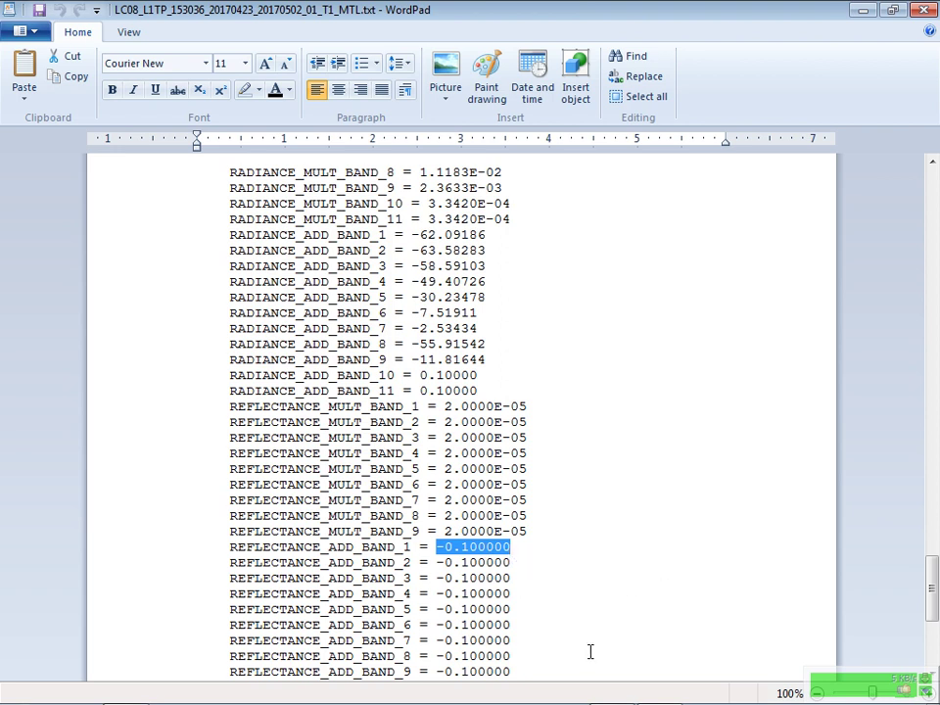
left_click(611, 687)
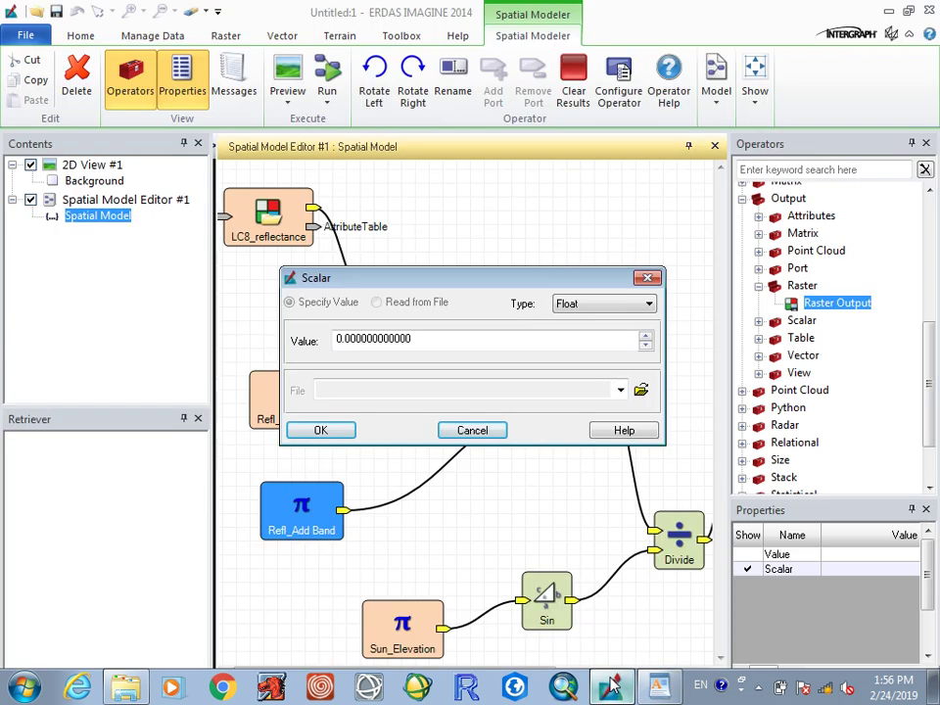
left_click_drag(411, 341, 288, 364)
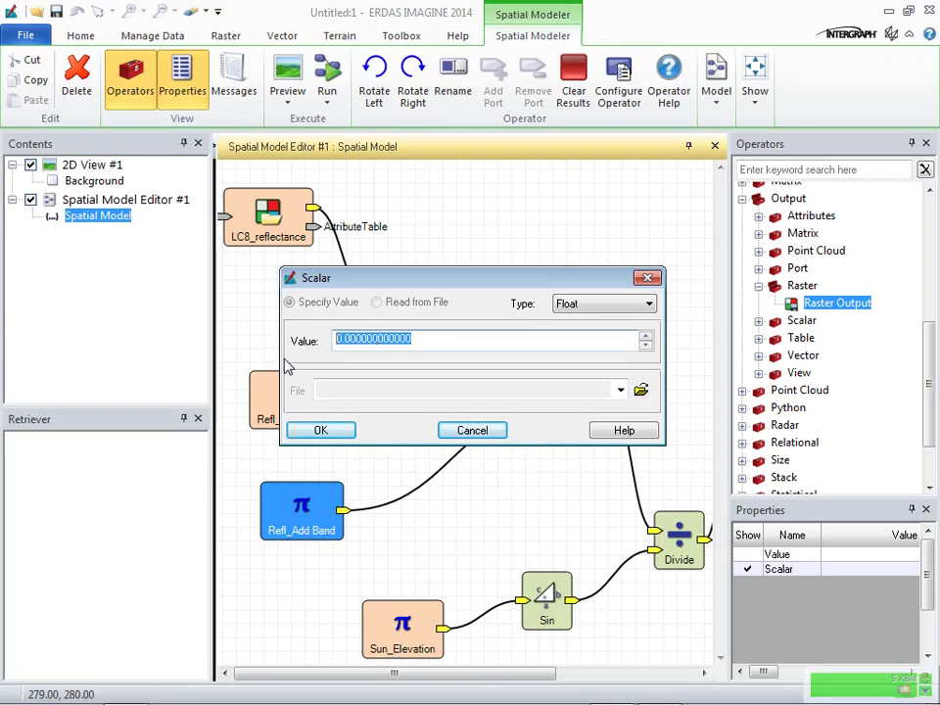
type("-0.100000")
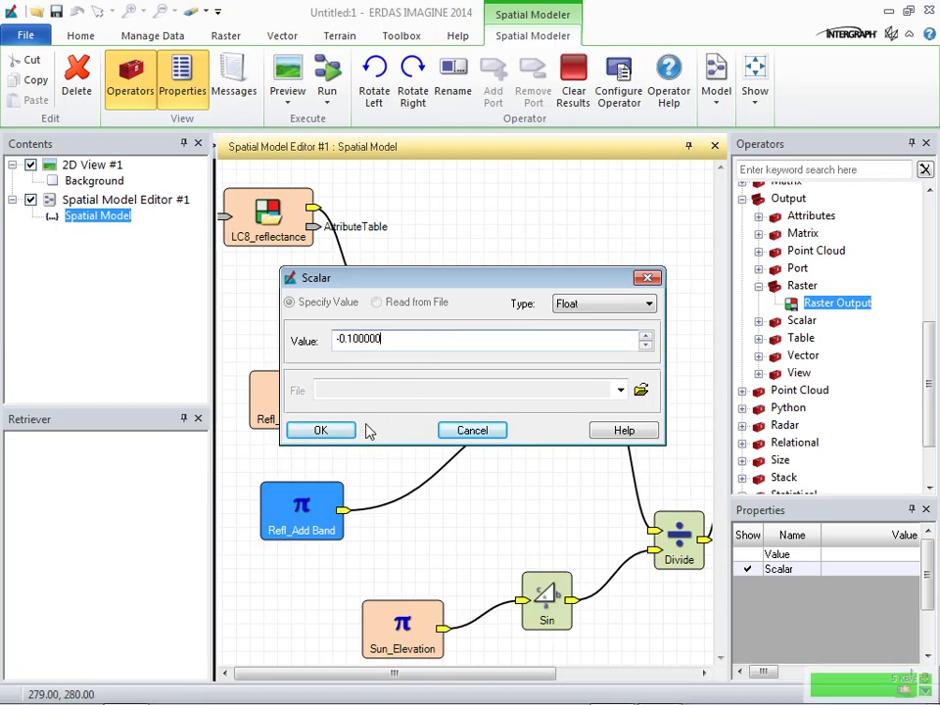
left_click(326, 432)
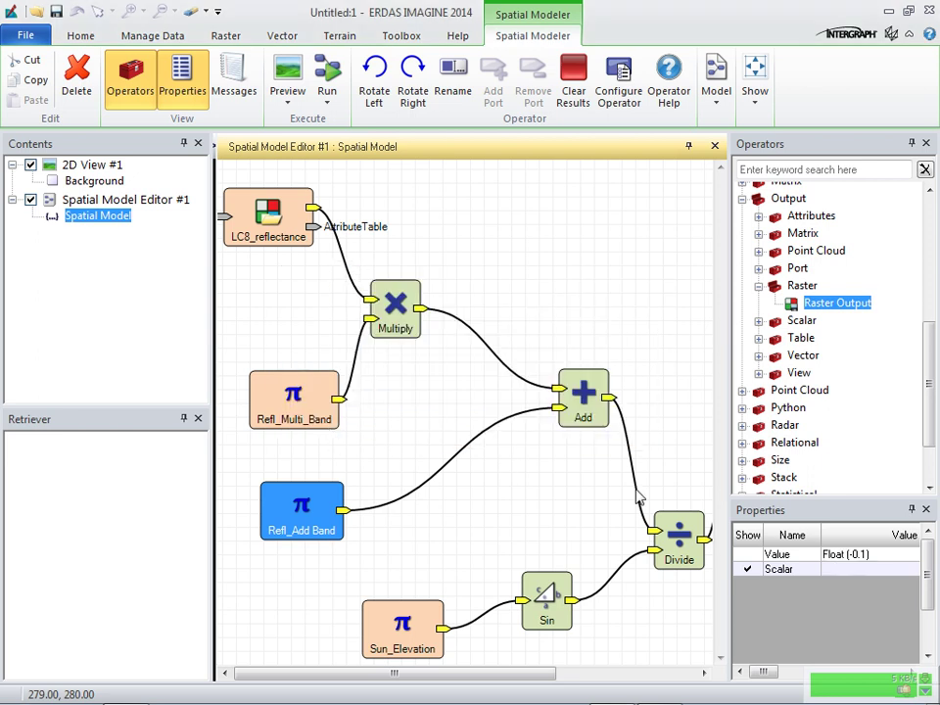
- Copy the SUN_ELEVATION value from the WordPad metadata and, in ERDAS IMAGINE, set the Sun_Elevation scalar to 60.91525601
left_click_drag(935, 416, 932, 450)
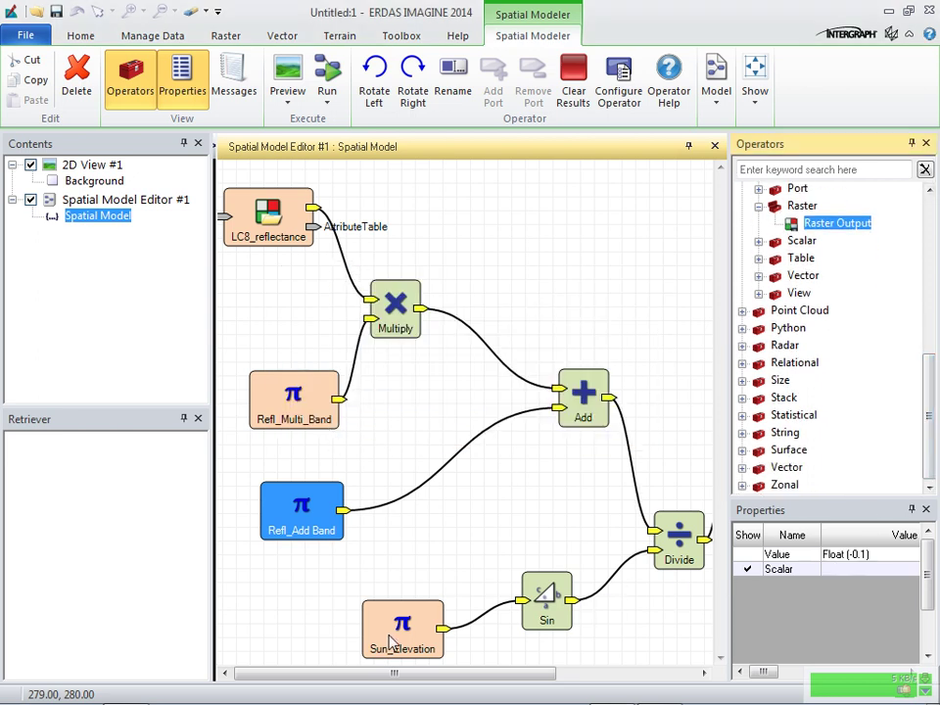
double_click(431, 619)
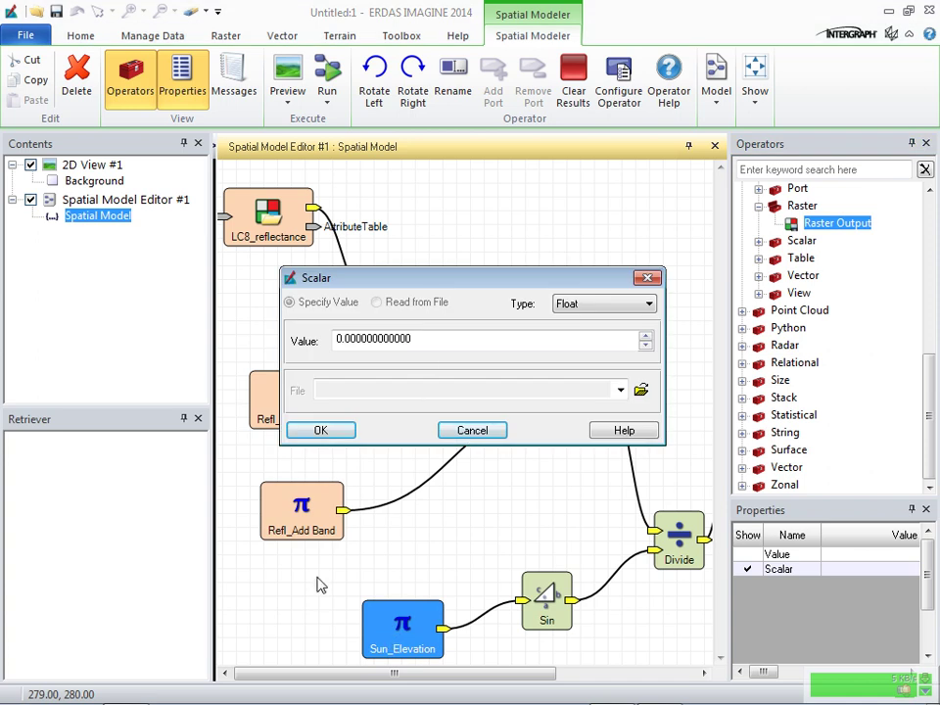
mouse_move(724, 697)
left_click(651, 689)
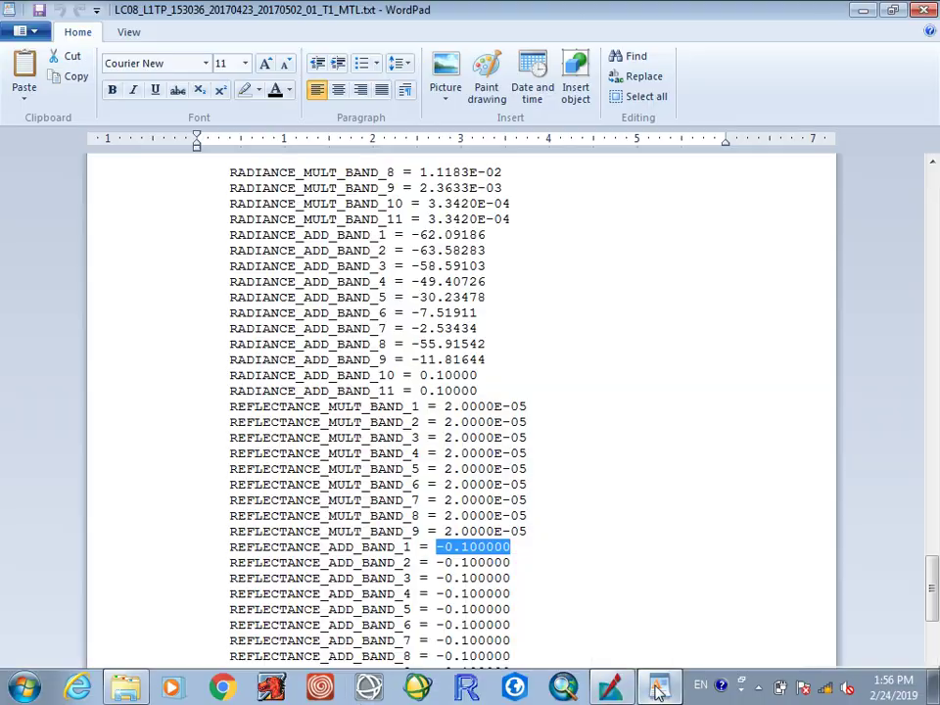
left_click_drag(928, 529, 935, 339)
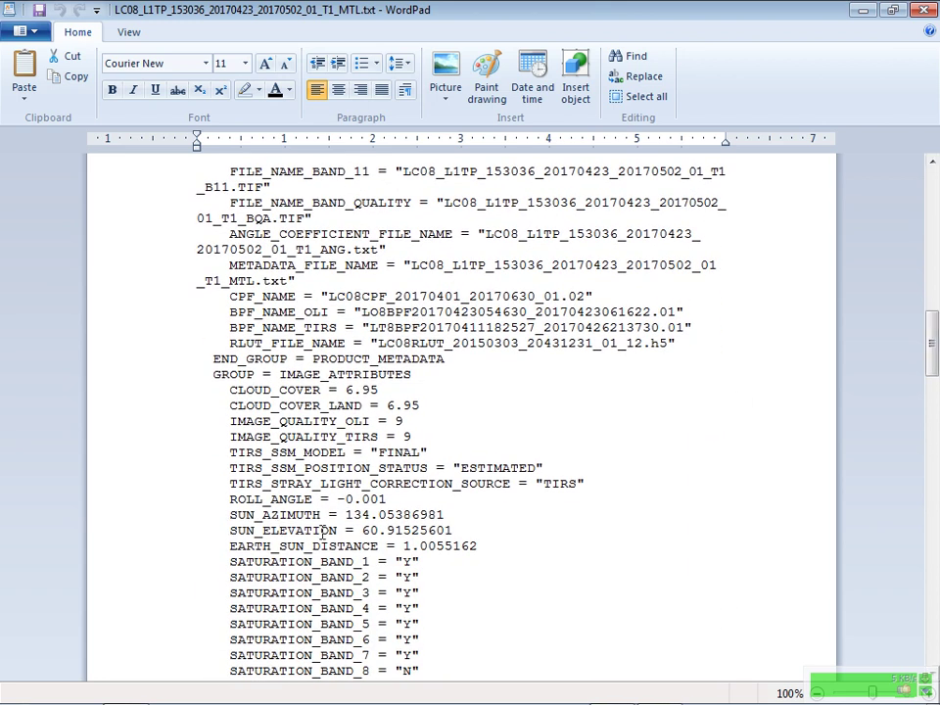
double_click(365, 530)
key("ctrl+c")
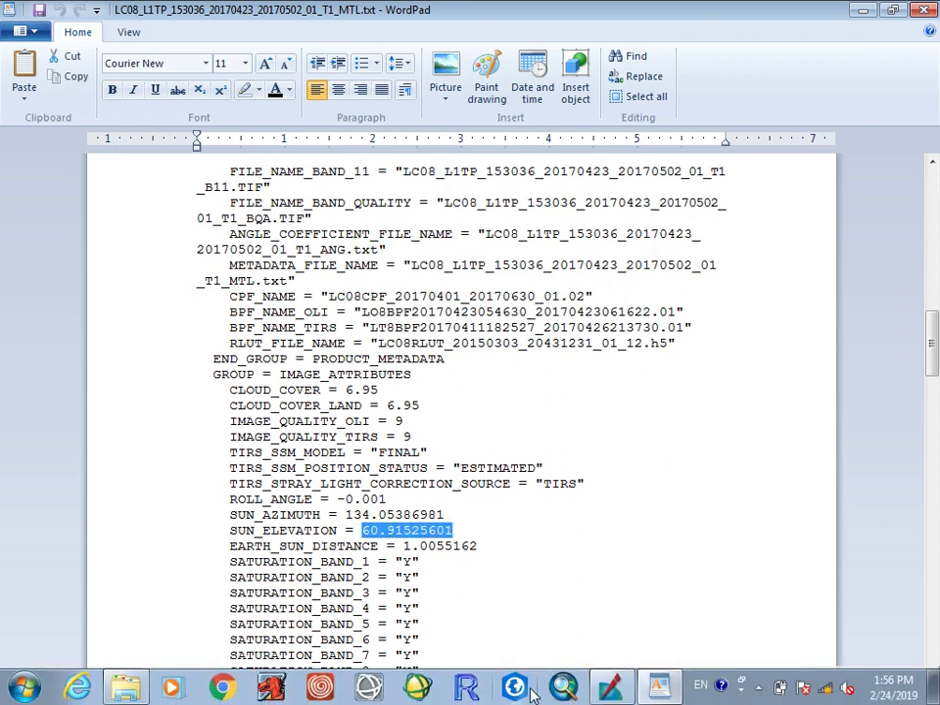
left_click(615, 688)
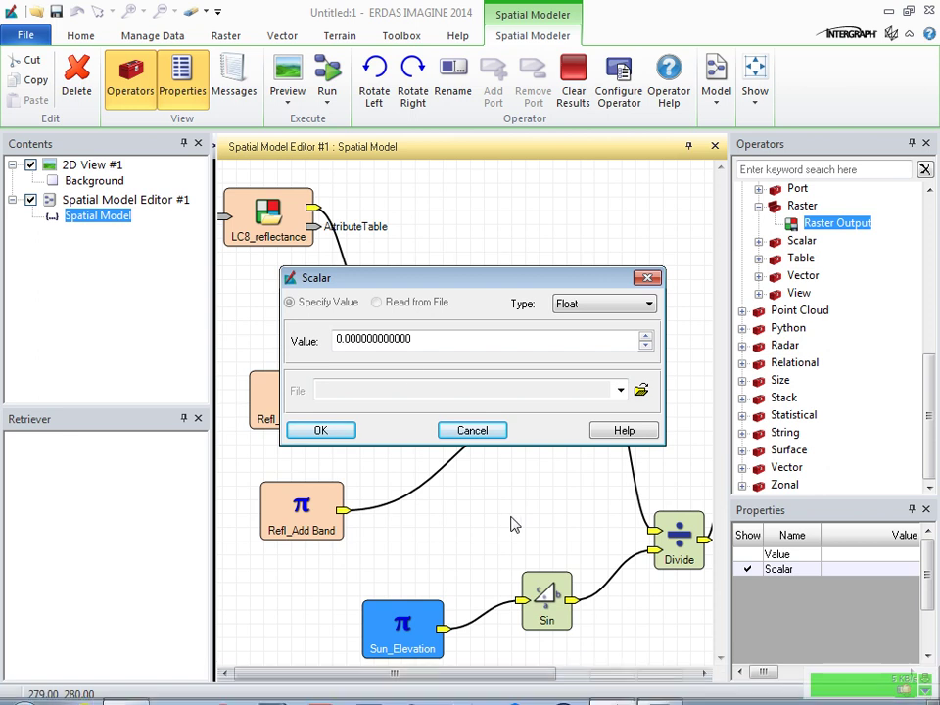
left_click_drag(412, 338, 287, 340)
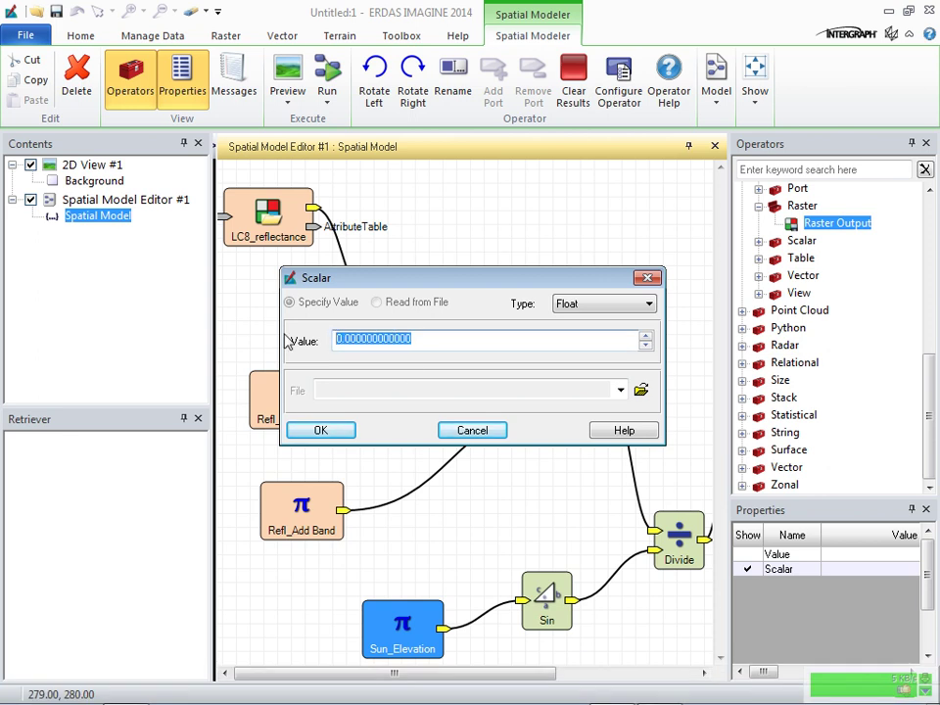
key("ctrl+v")
left_click(320, 430)
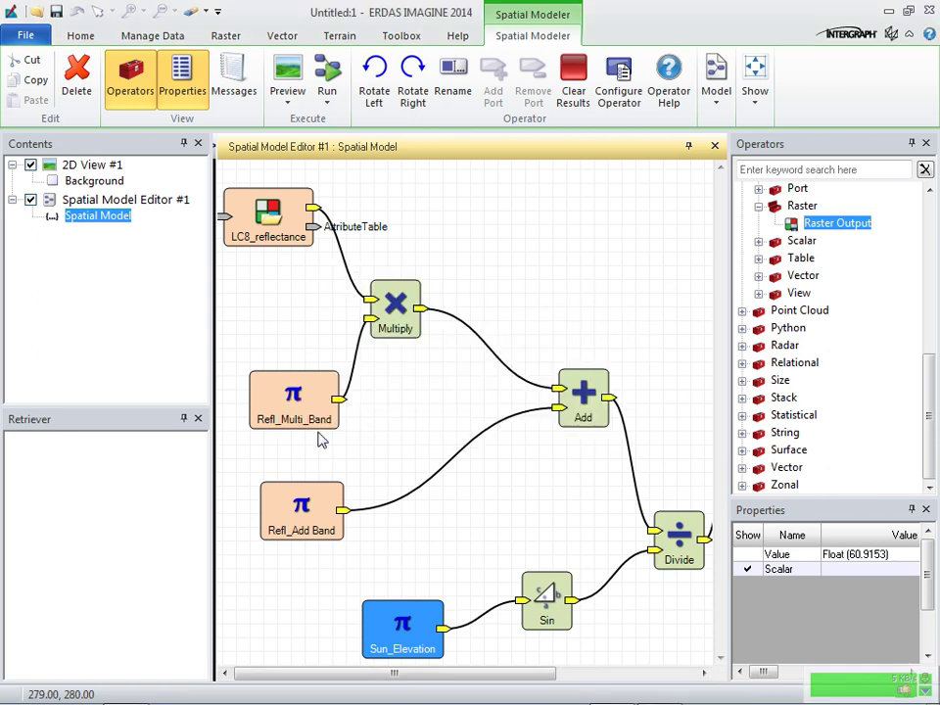
- Set the Raster Output operator's file to ref.img in Desktop, Training Data, Output Folder, keeping the other output options at their defaults
left_click(703, 672)
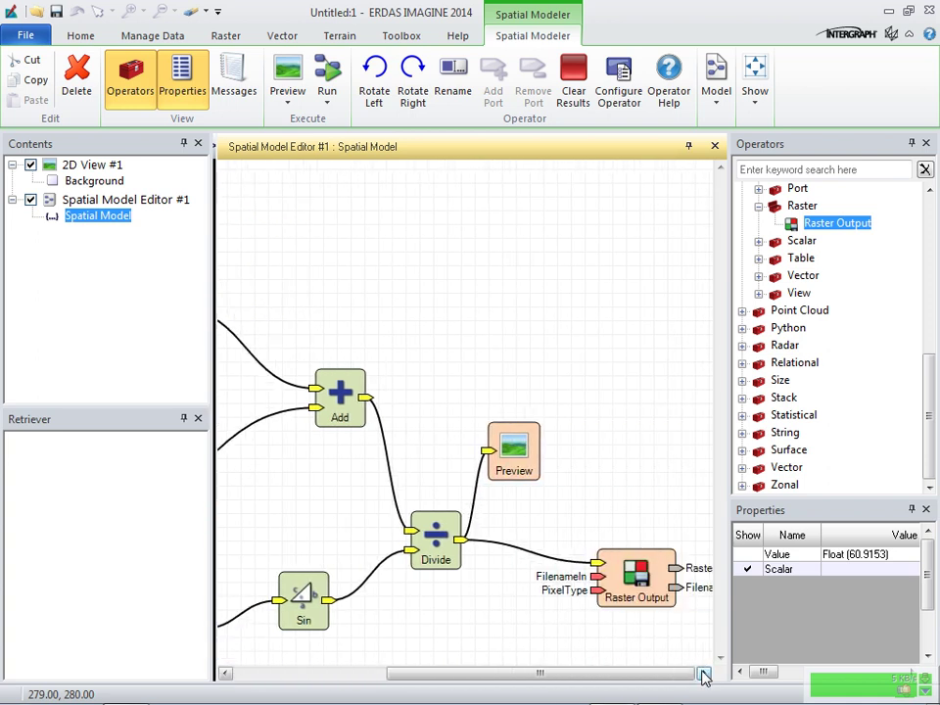
left_click(703, 673)
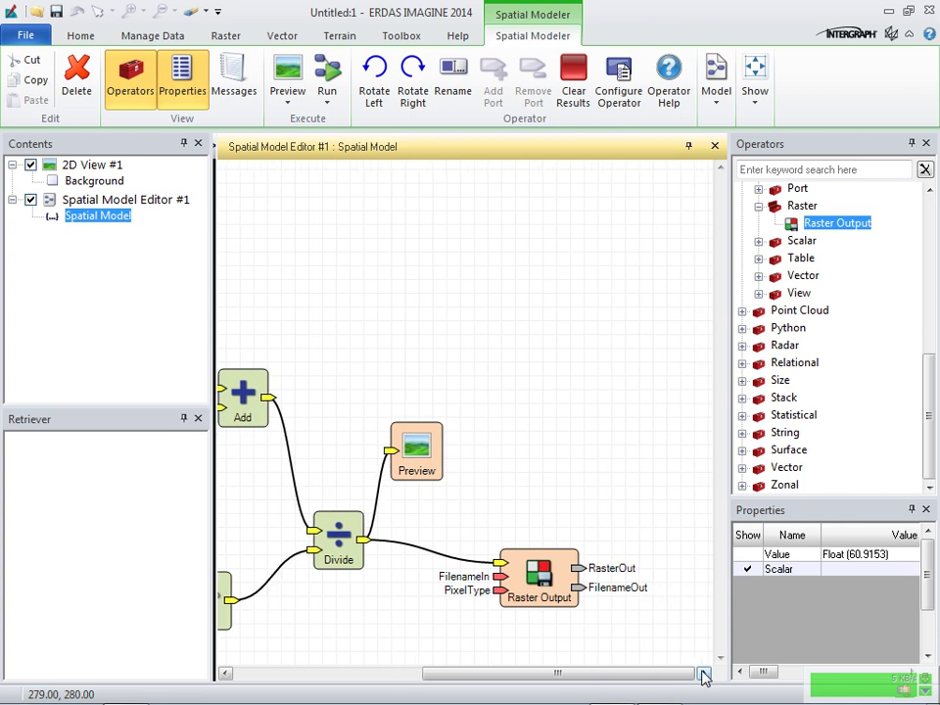
left_click(542, 576)
double_click(541, 576)
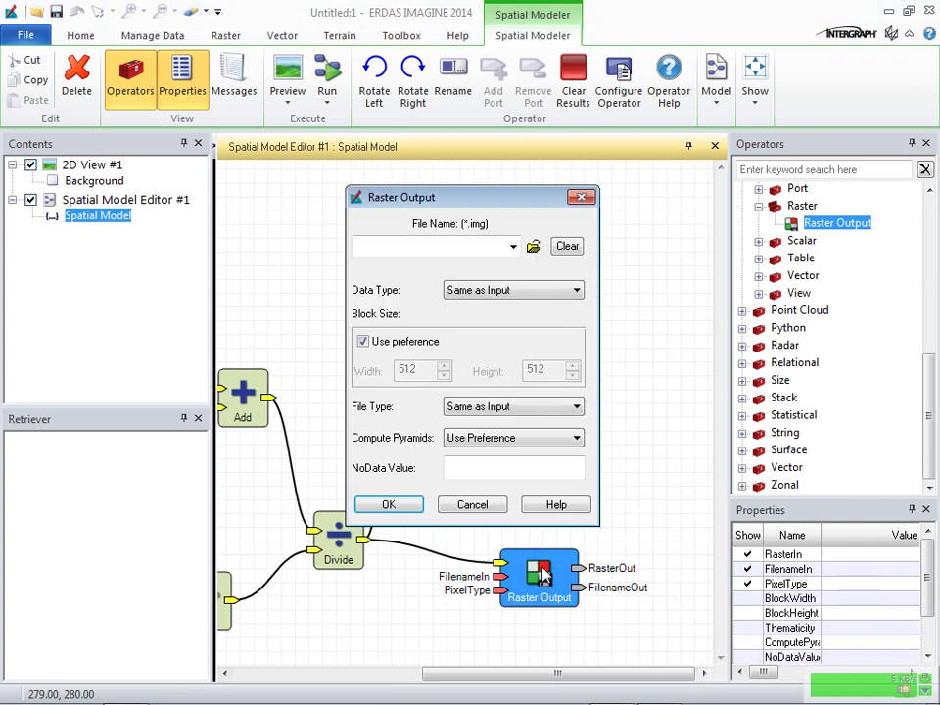
left_click(534, 247)
left_click(277, 379)
double_click(276, 379)
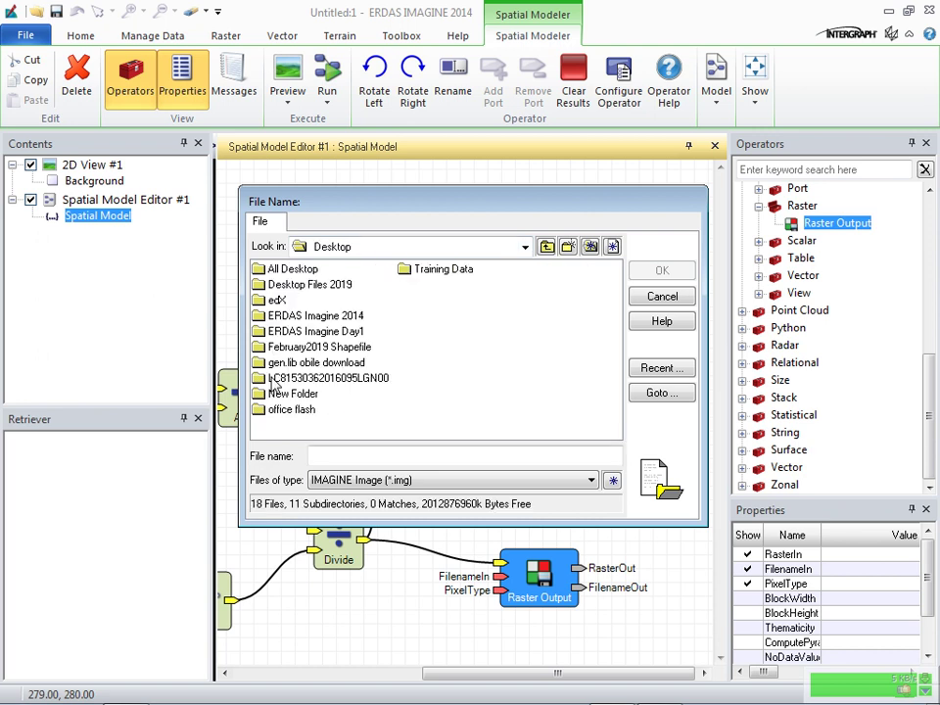
double_click(423, 268)
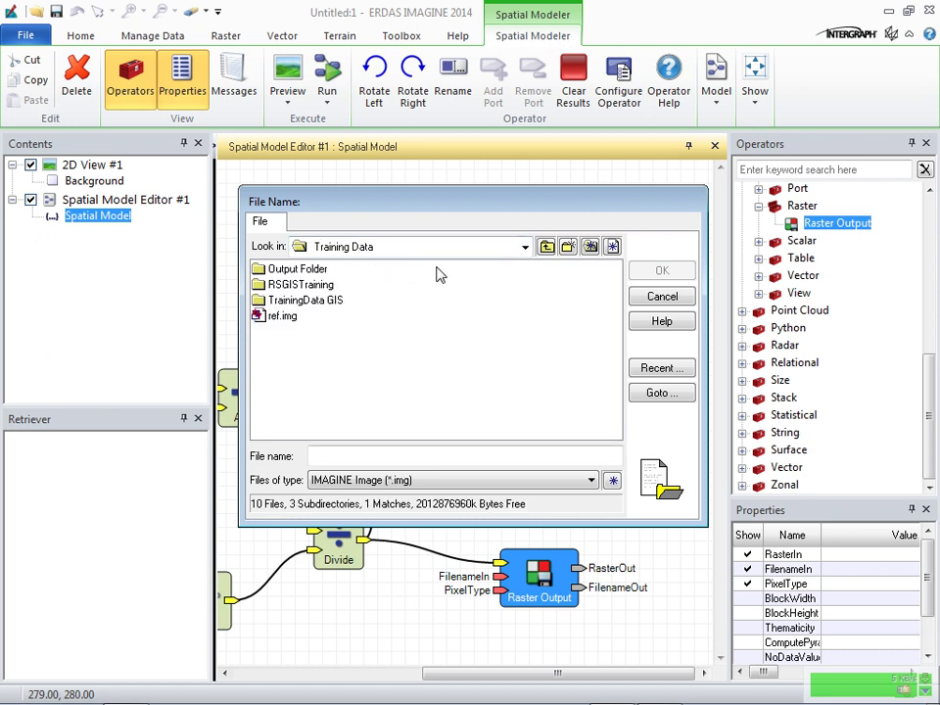
left_click(314, 284)
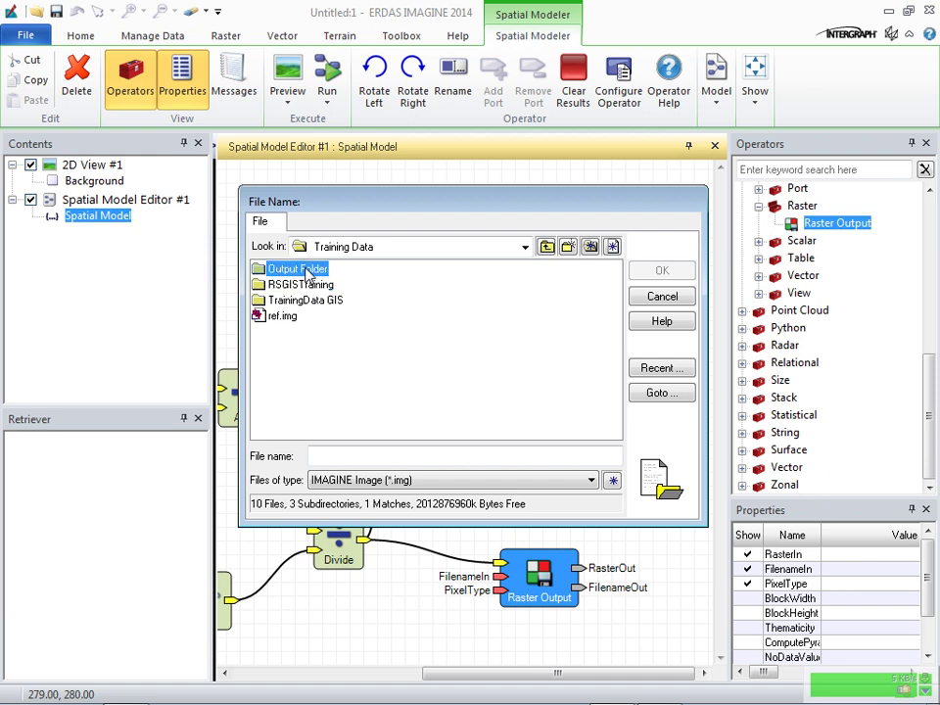
double_click(307, 269)
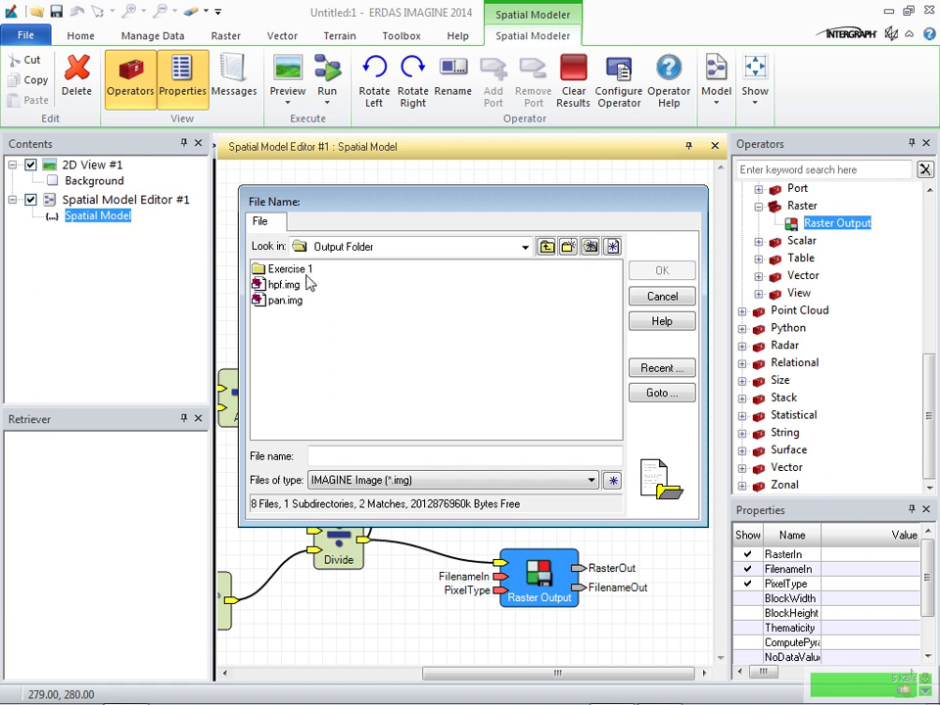
left_click(405, 456)
type("Ref")
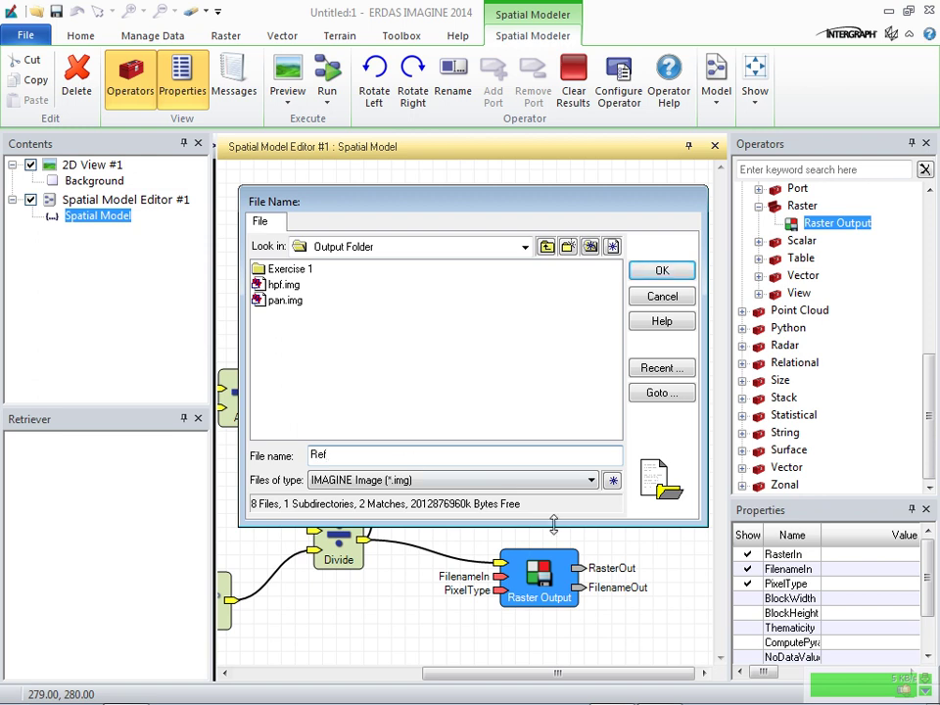
left_click(674, 272)
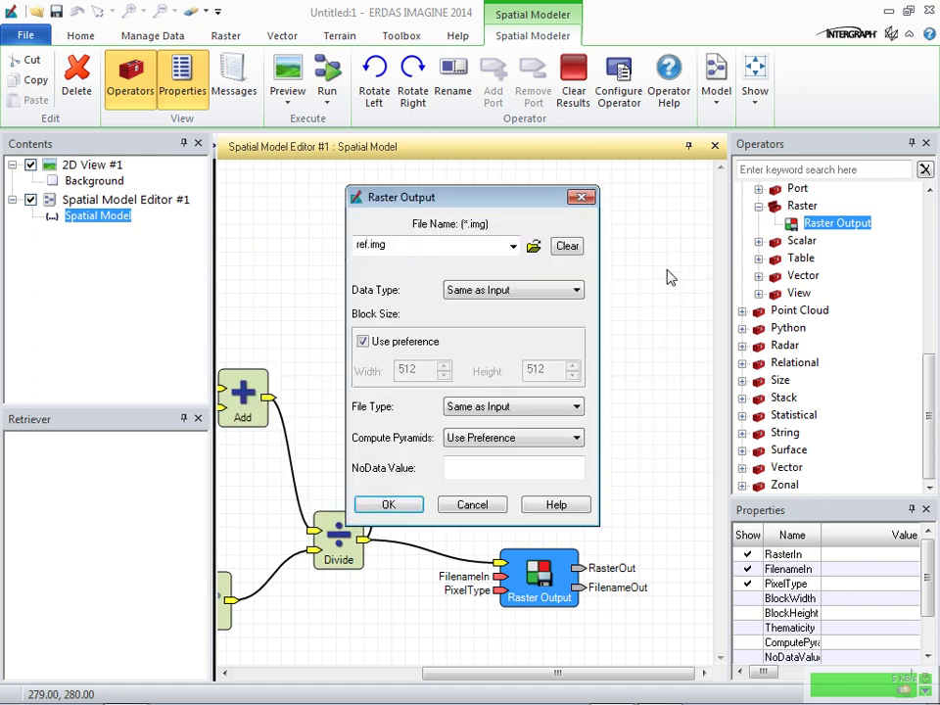
left_click(387, 504)
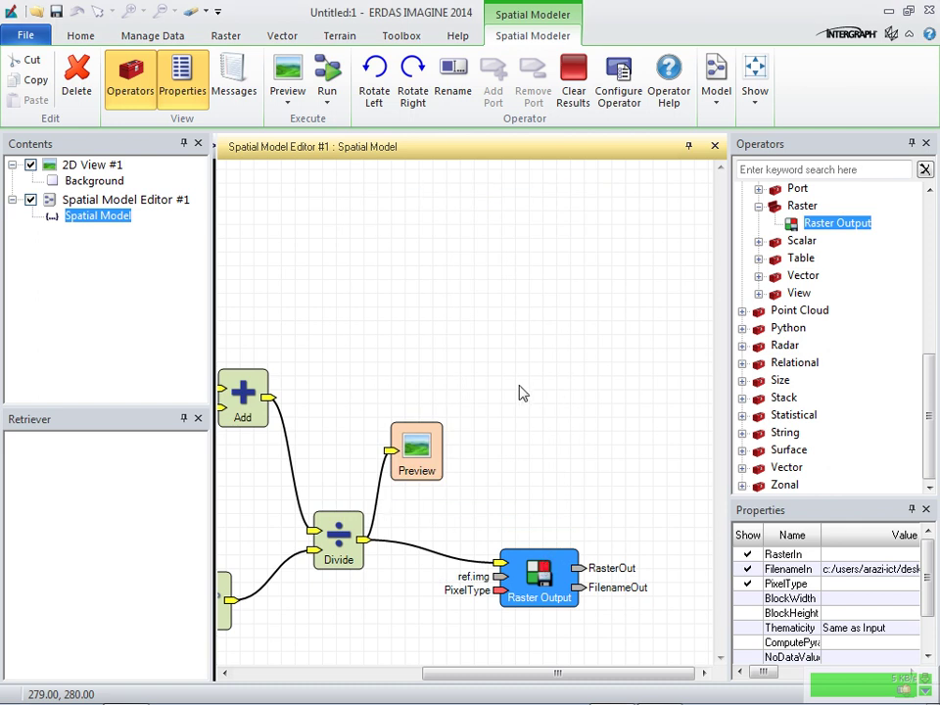
- Run the spatial model and close it, saving it as Spatial Model1 in Desktop, Training Data, Output Folder
left_click(332, 75)
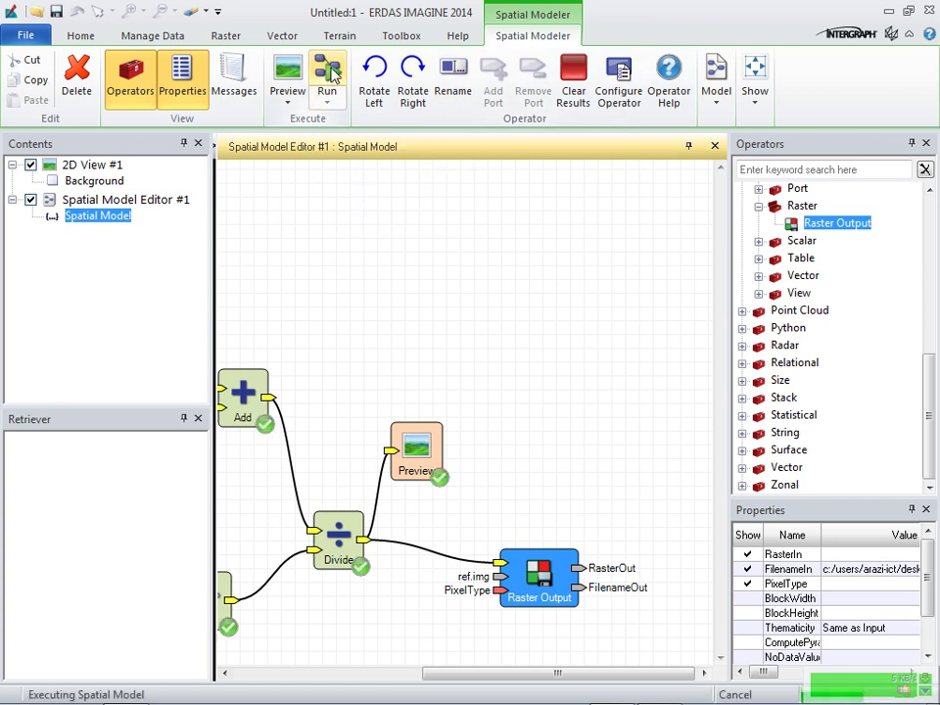
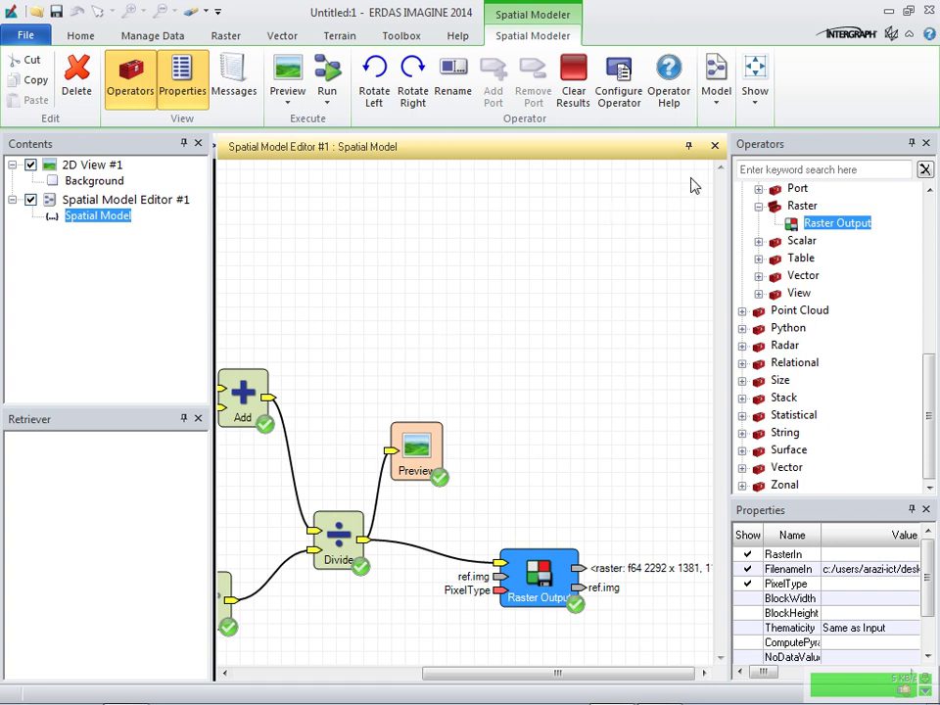
left_click(714, 146)
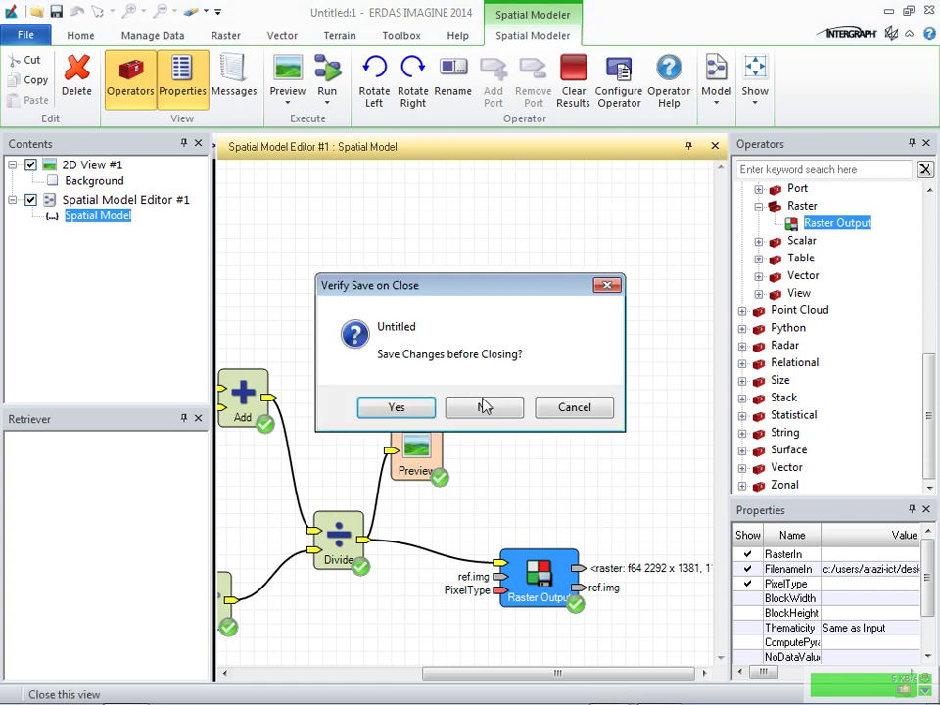
left_click(397, 407)
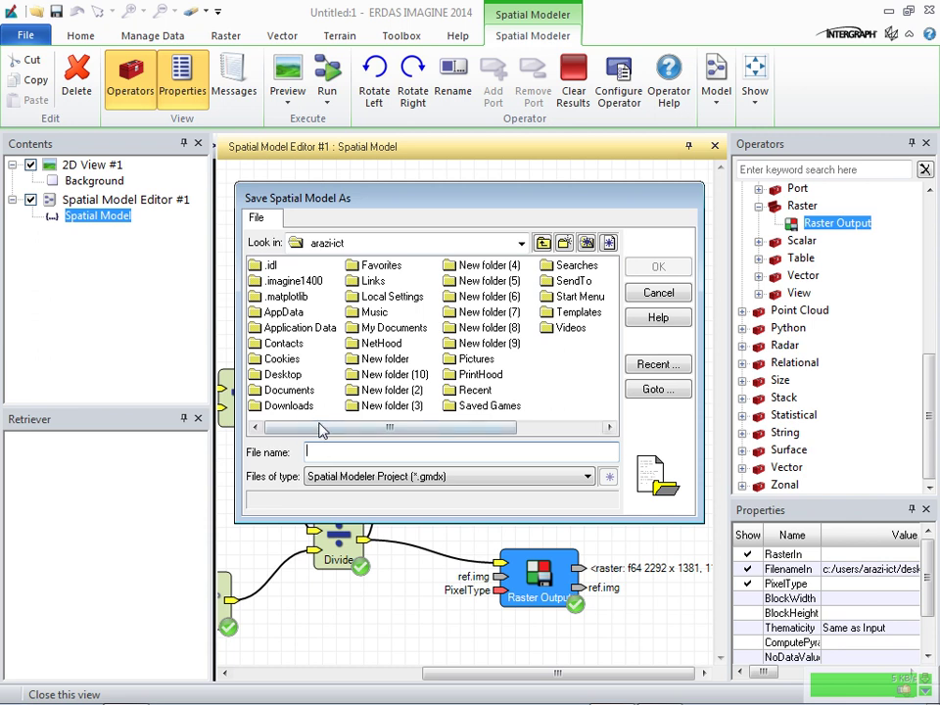
double_click(282, 375)
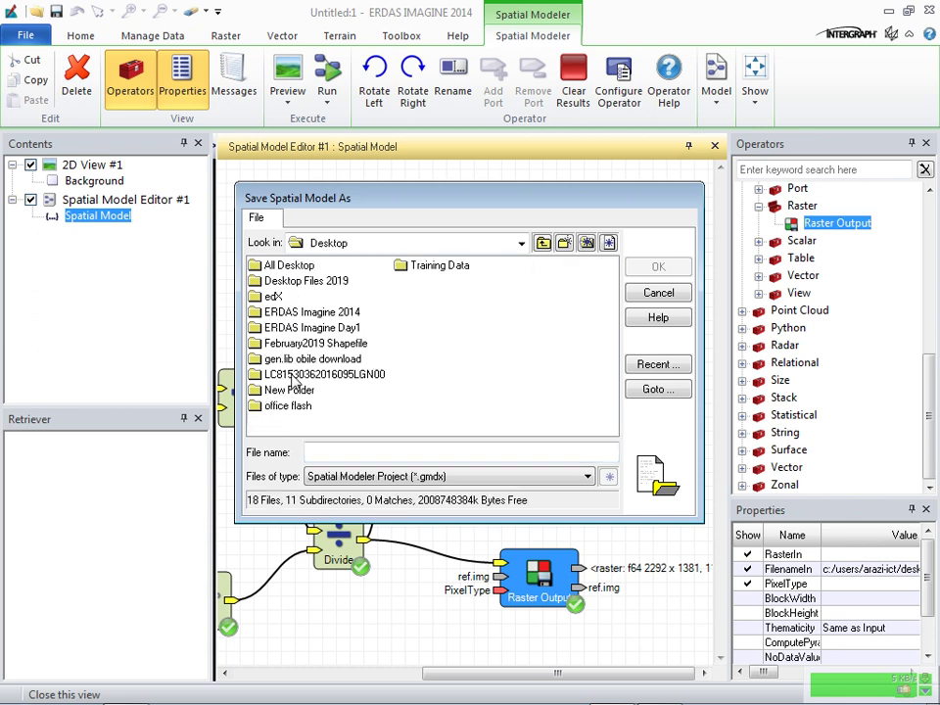
double_click(431, 265)
double_click(294, 265)
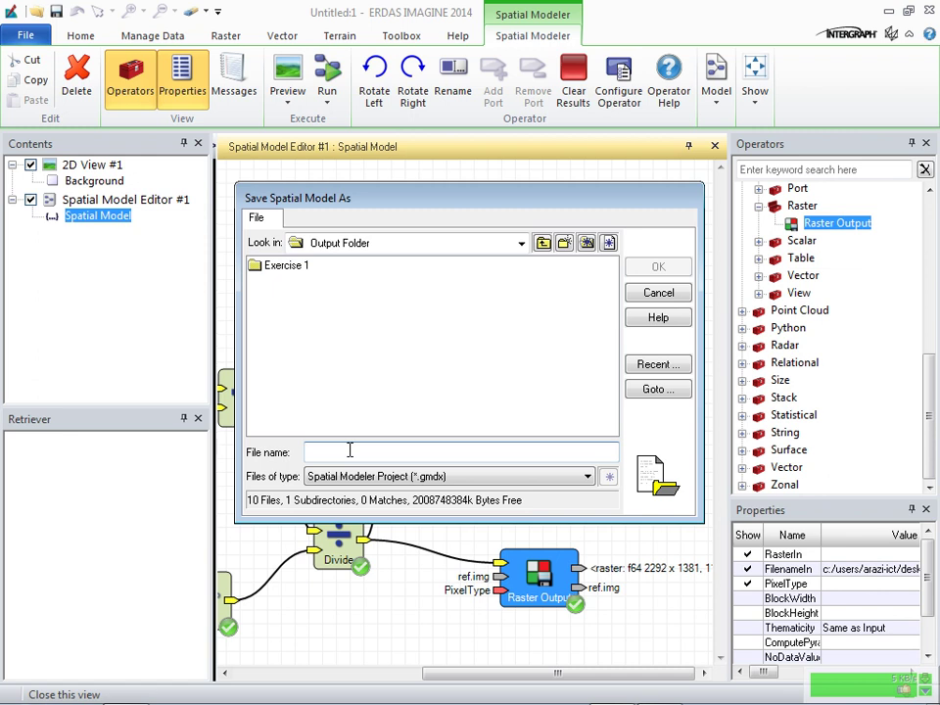
type("Spati")
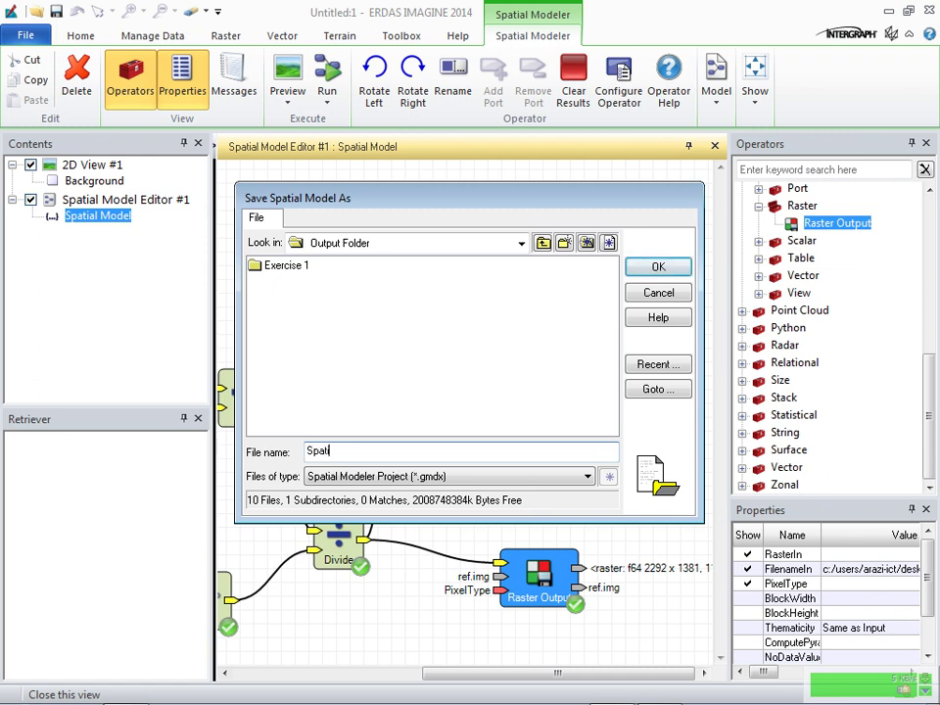
type("al Model1")
left_click(657, 270)
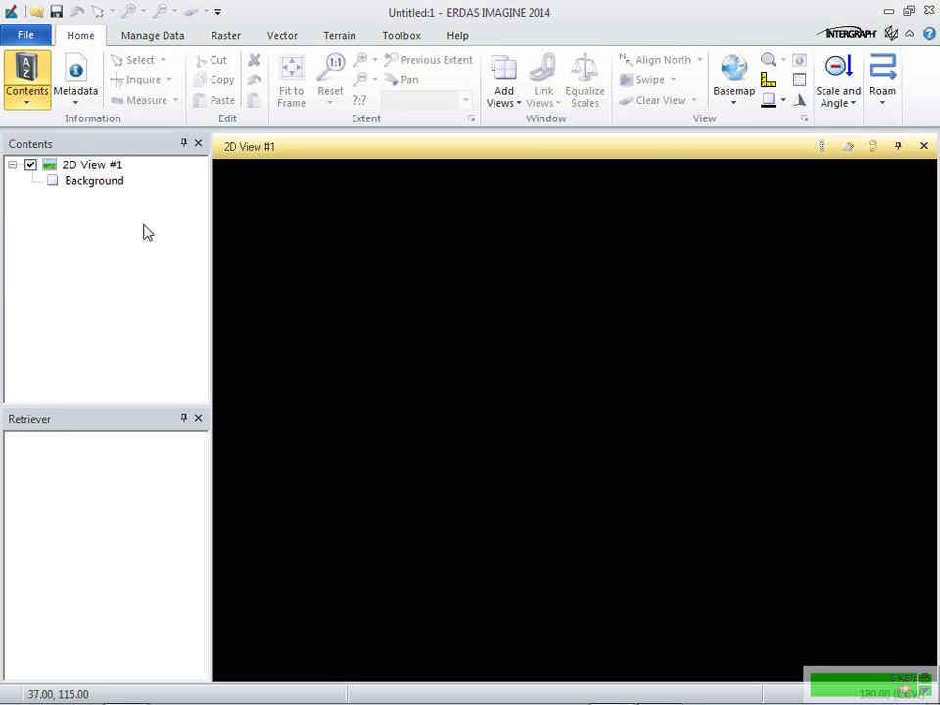
- Open ref.img from Output Folder as a raster layer in 2D View #1
right_click(396, 241)
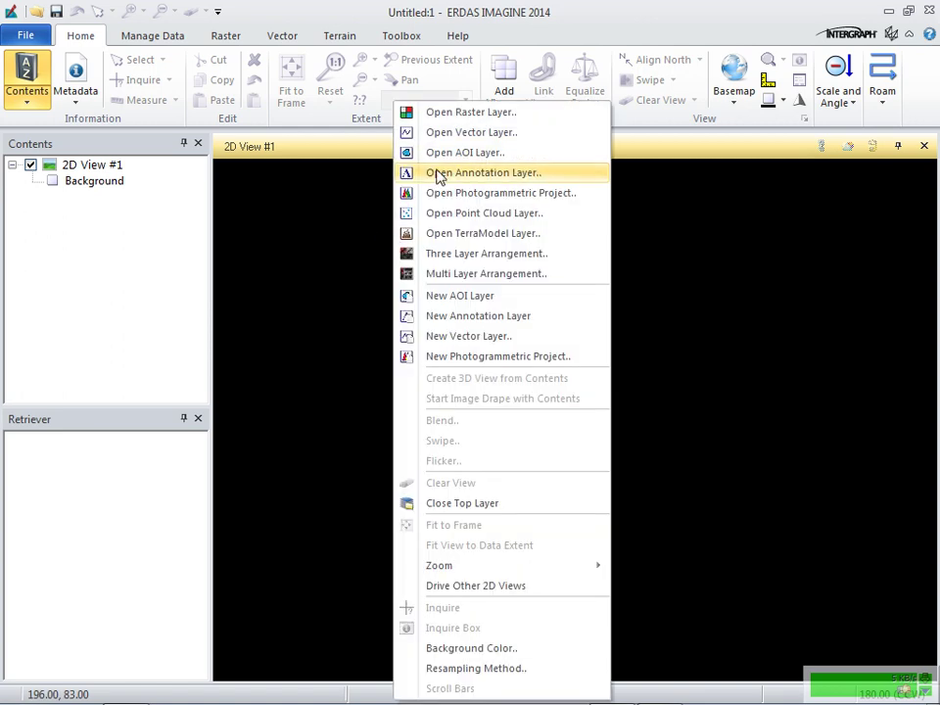
left_click(468, 113)
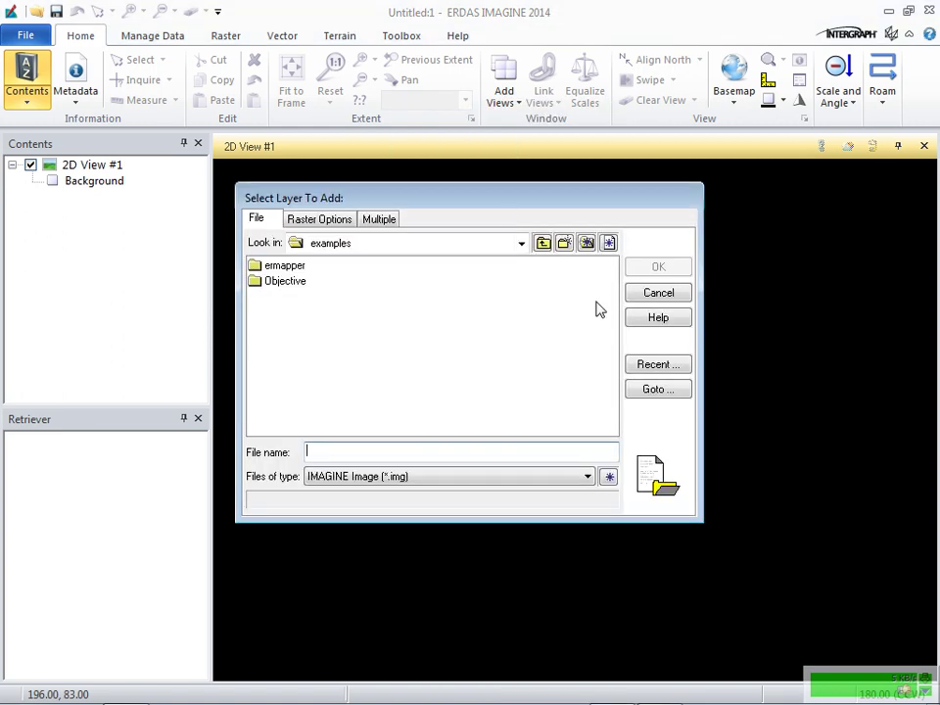
left_click(658, 364)
left_click(339, 440)
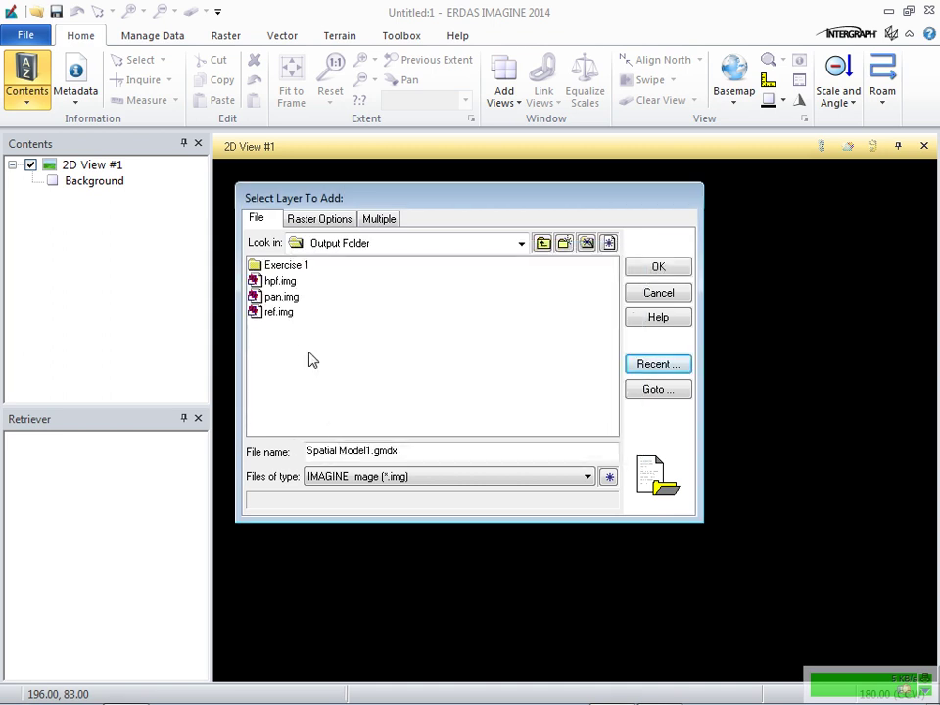
left_click(279, 313)
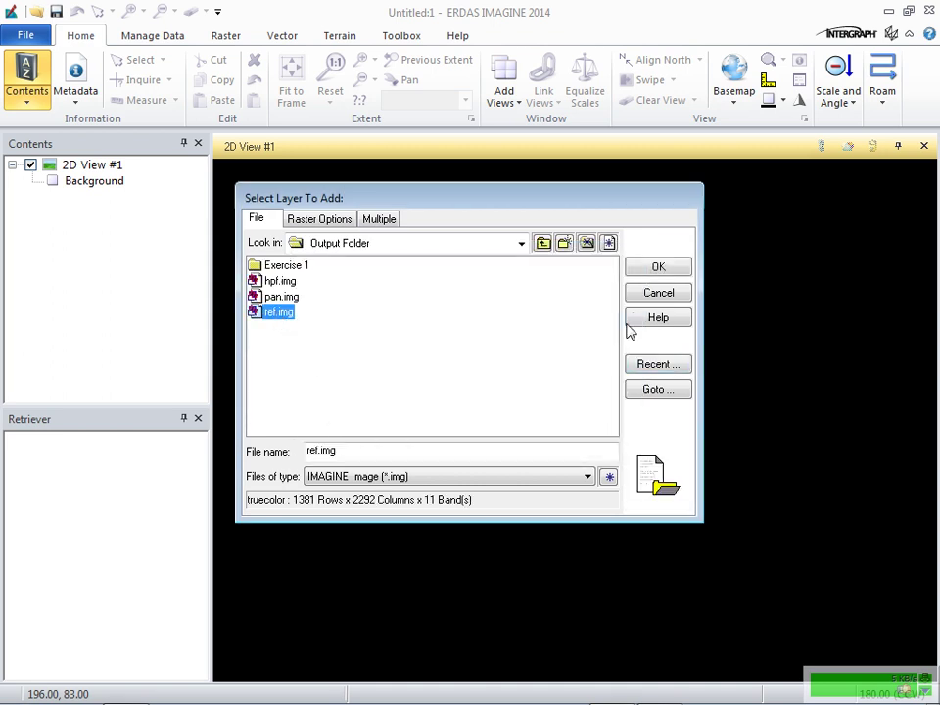
left_click(658, 268)
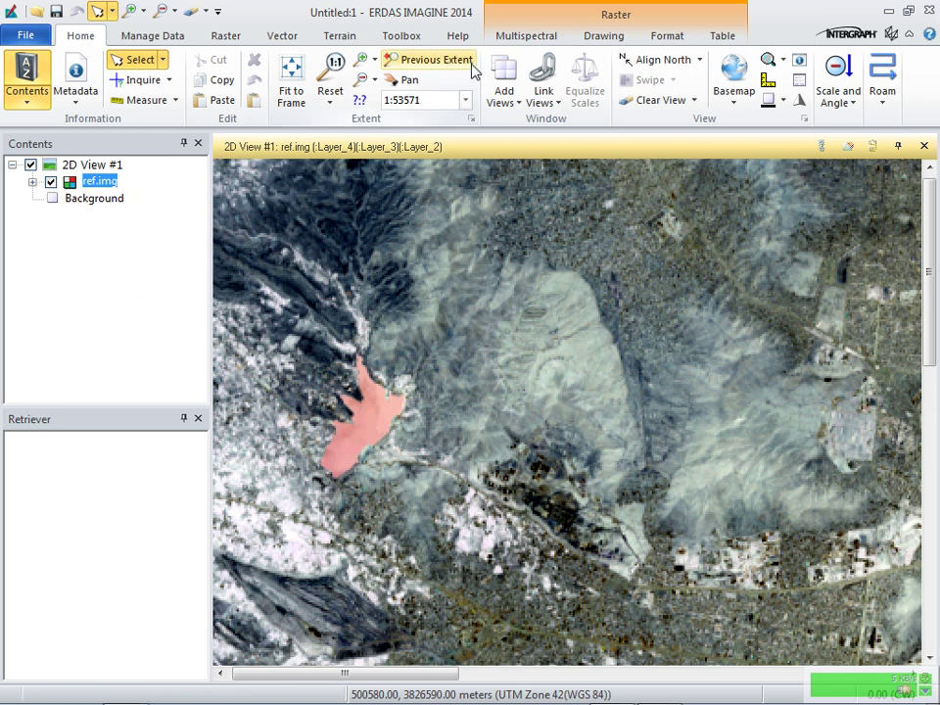
- Display ref.img with Layer_7 as red, Layer_5 as green and Layer_3 as blue
left_click(520, 36)
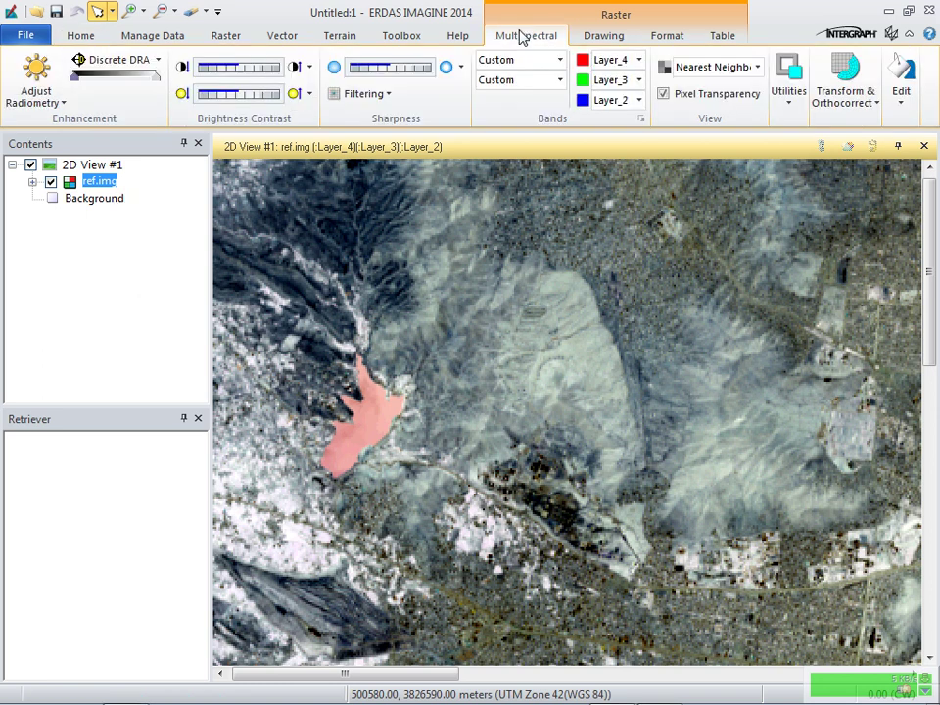
left_click(641, 64)
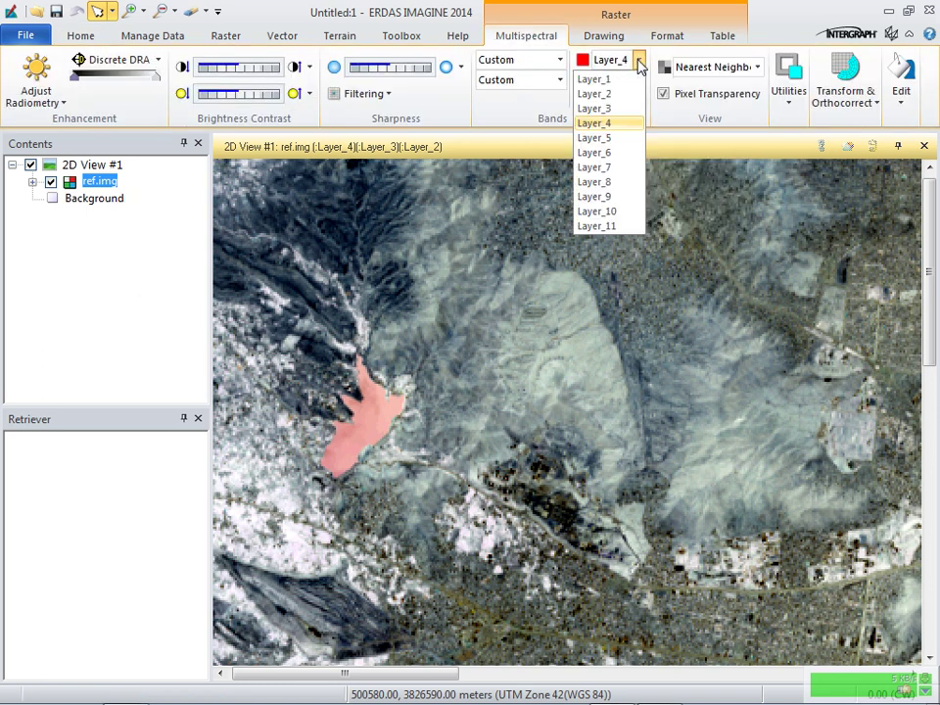
left_click(608, 165)
left_click(639, 80)
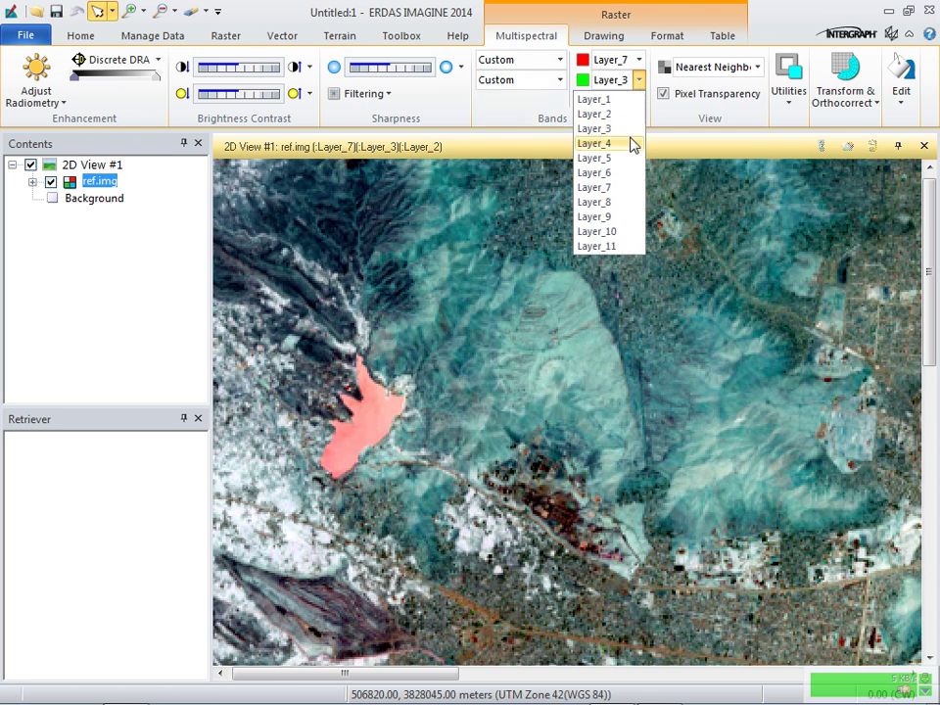
left_click(611, 163)
left_click(638, 99)
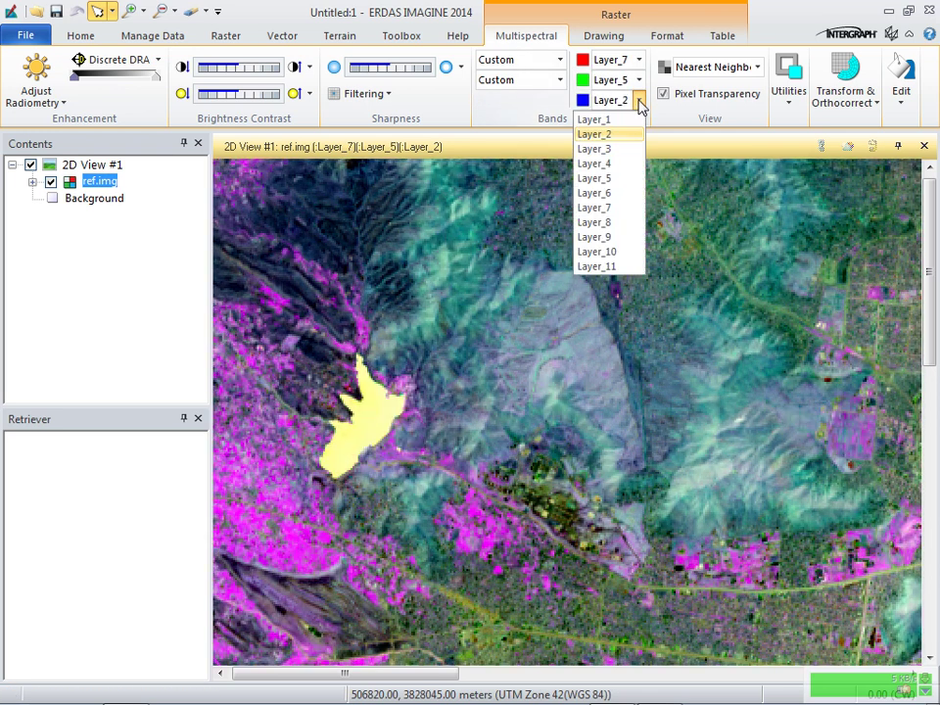
left_click(623, 149)
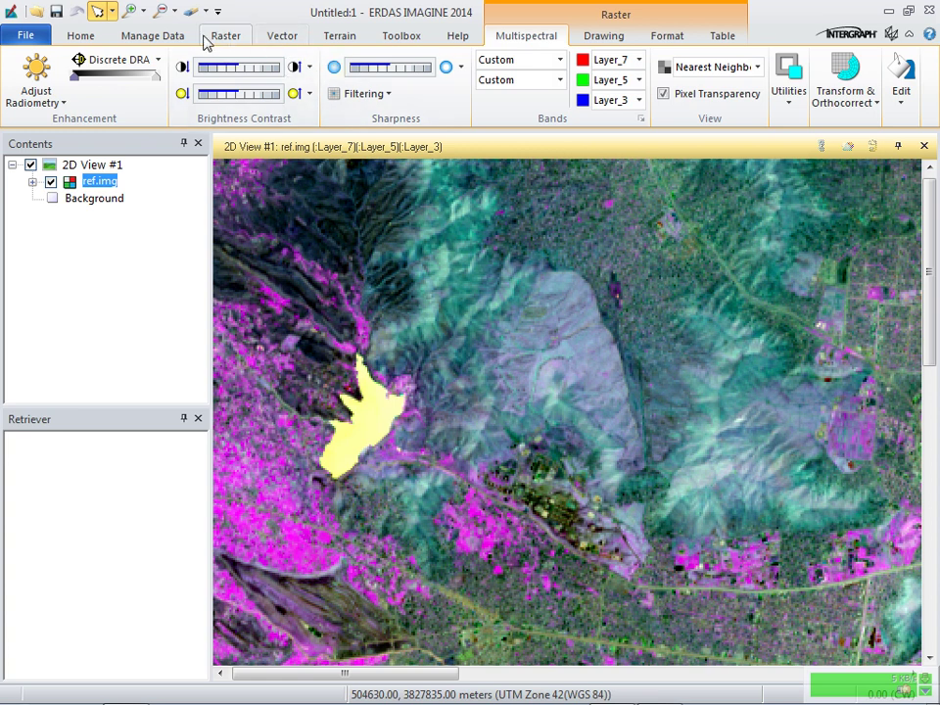
- Open a new Spatial Model Editor and load Spatial Model1.gmdx from Output Folder using the recent files list
left_click(405, 41)
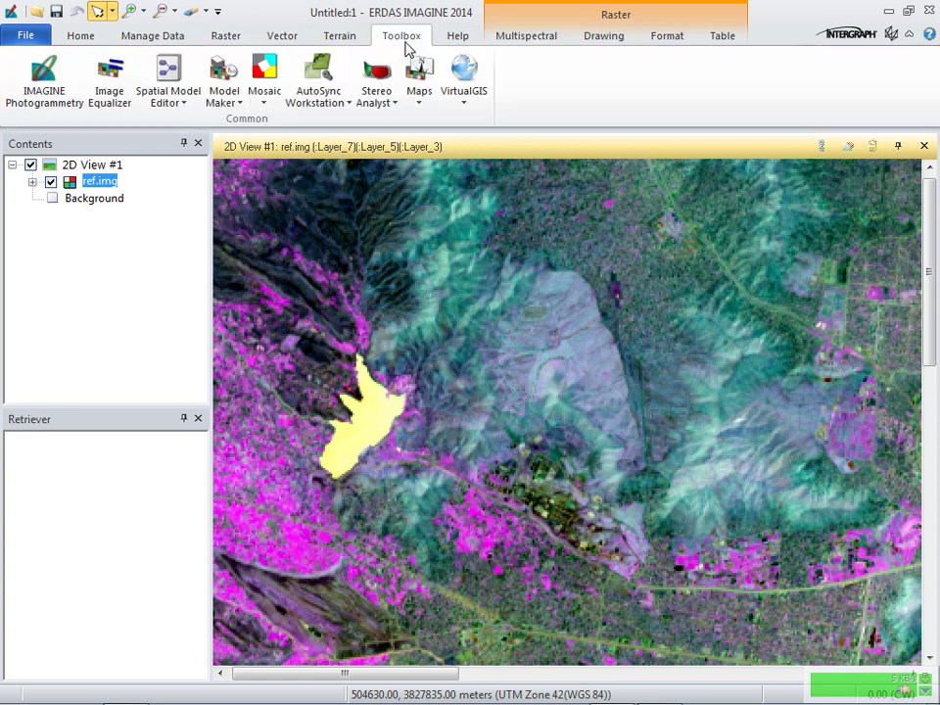
left_click(185, 106)
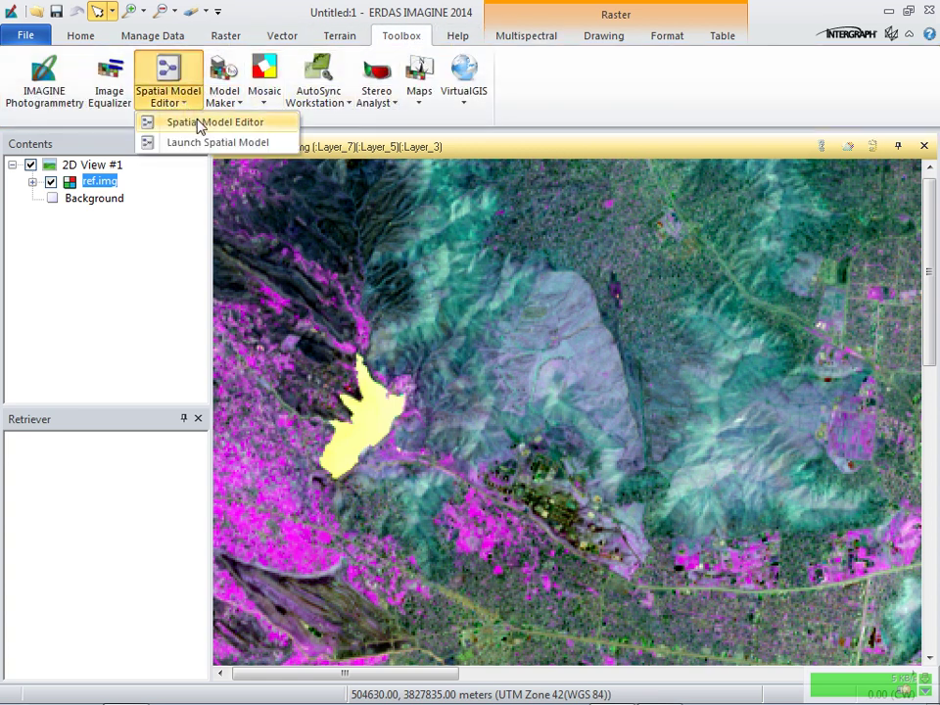
left_click(199, 121)
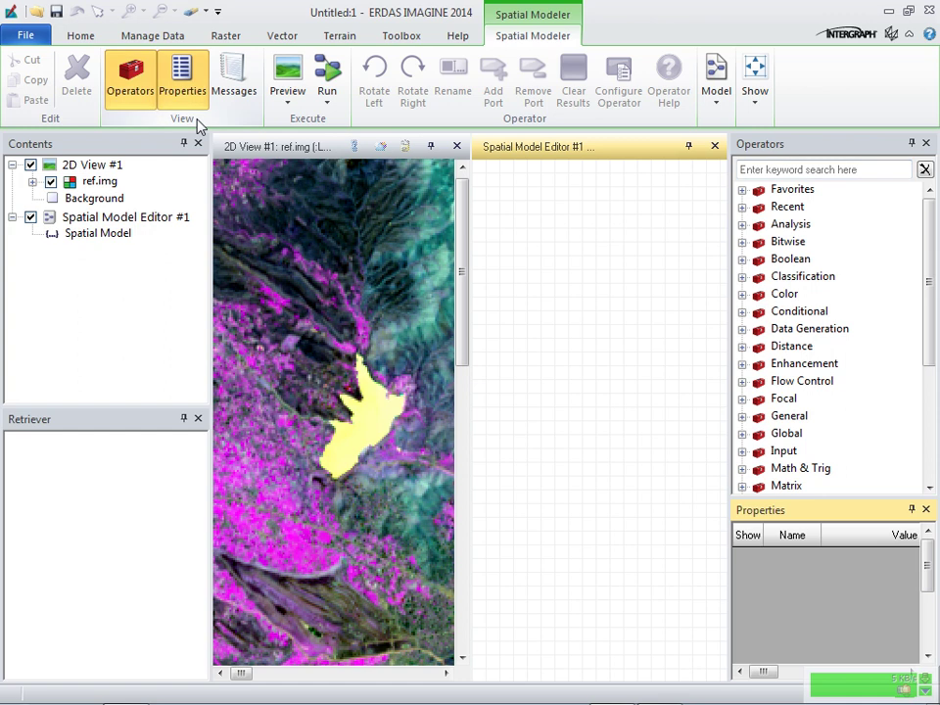
right_click(618, 254)
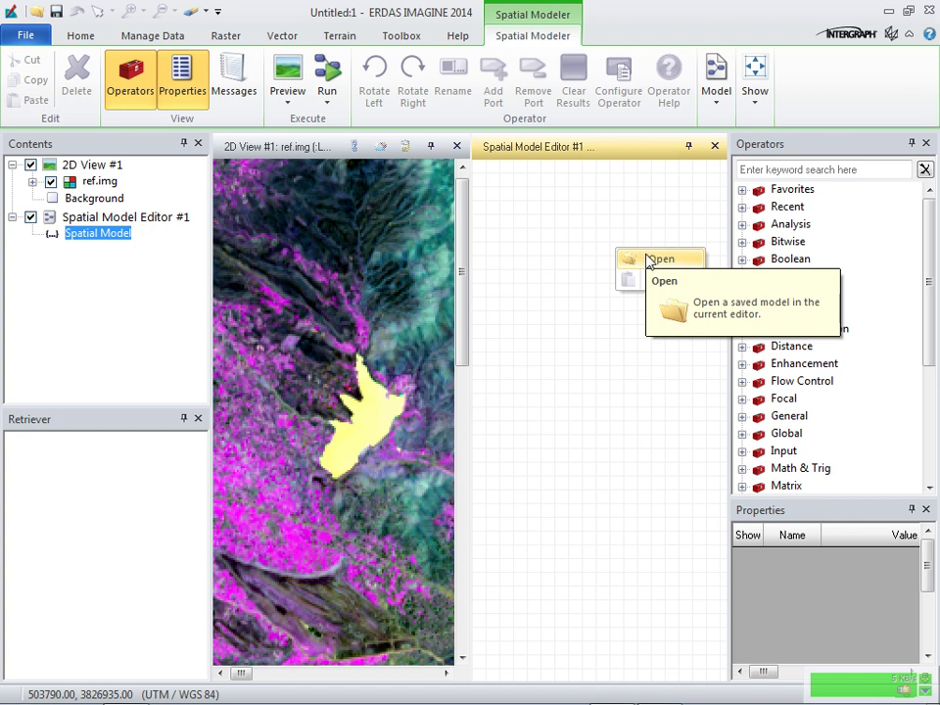
left_click(651, 261)
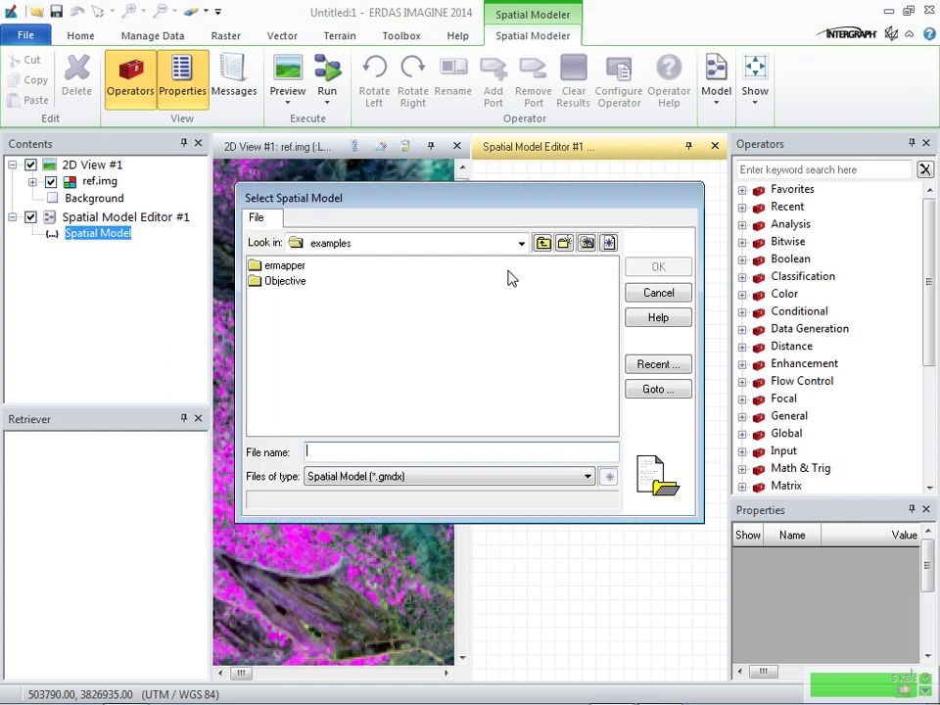
left_click(669, 364)
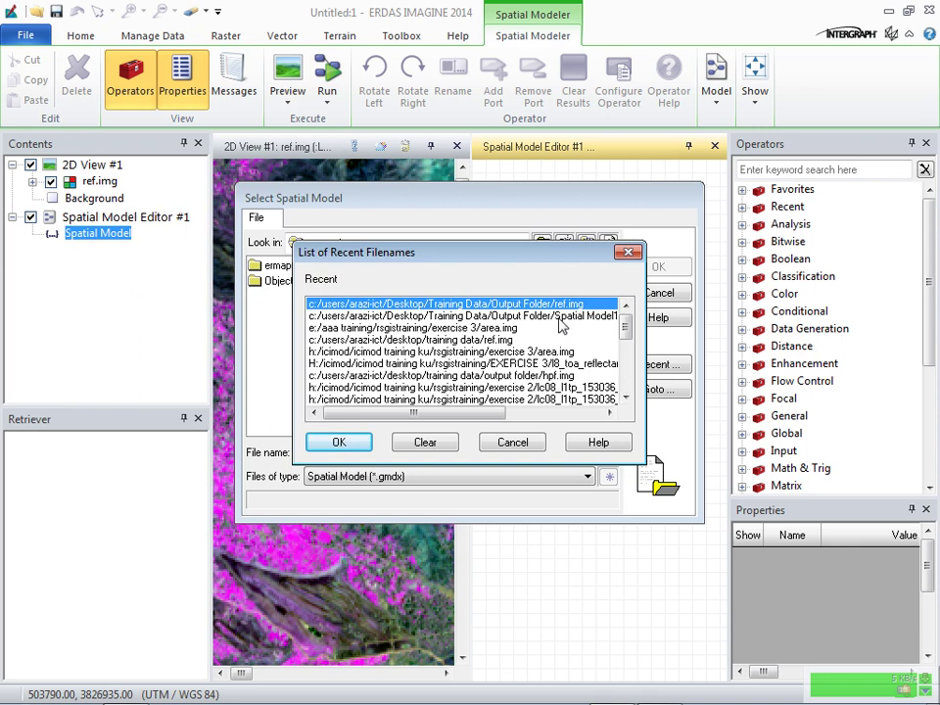
left_click(541, 325)
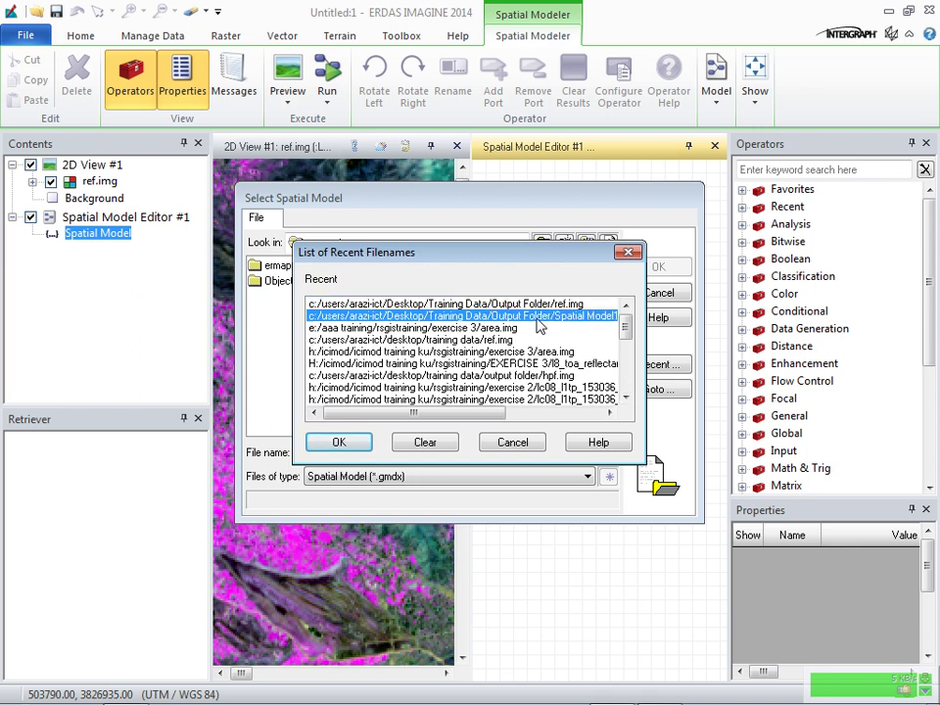
left_click(342, 443)
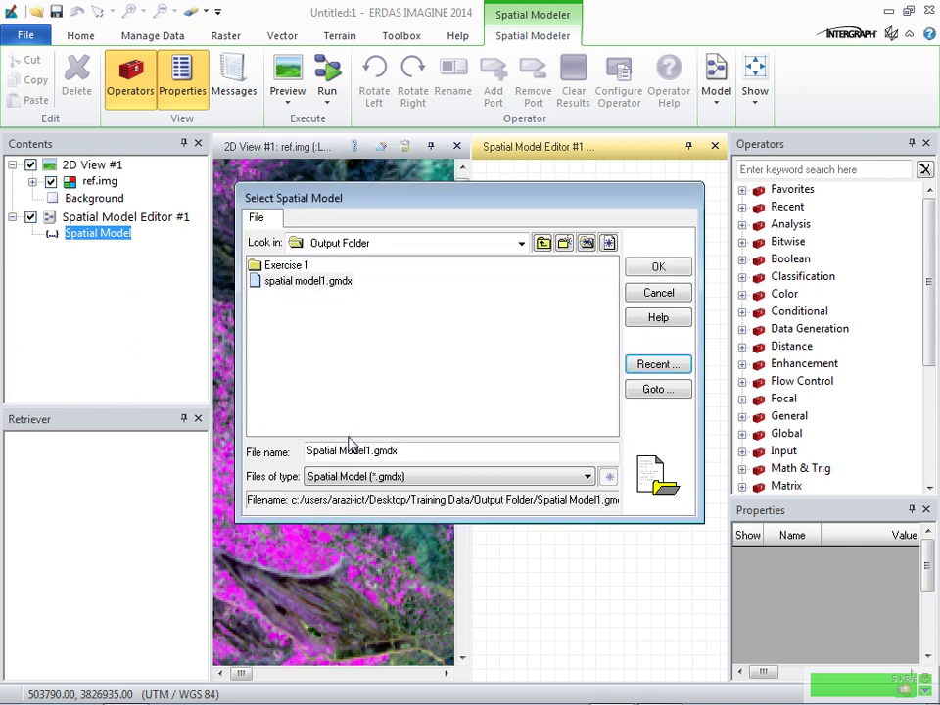
left_click(319, 283)
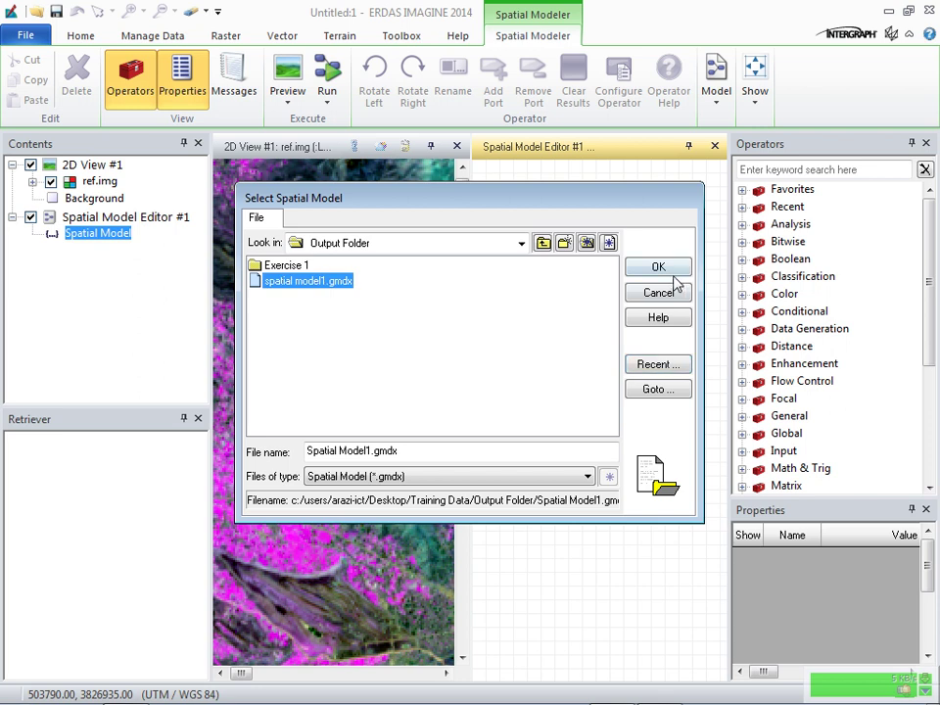
left_click(666, 269)
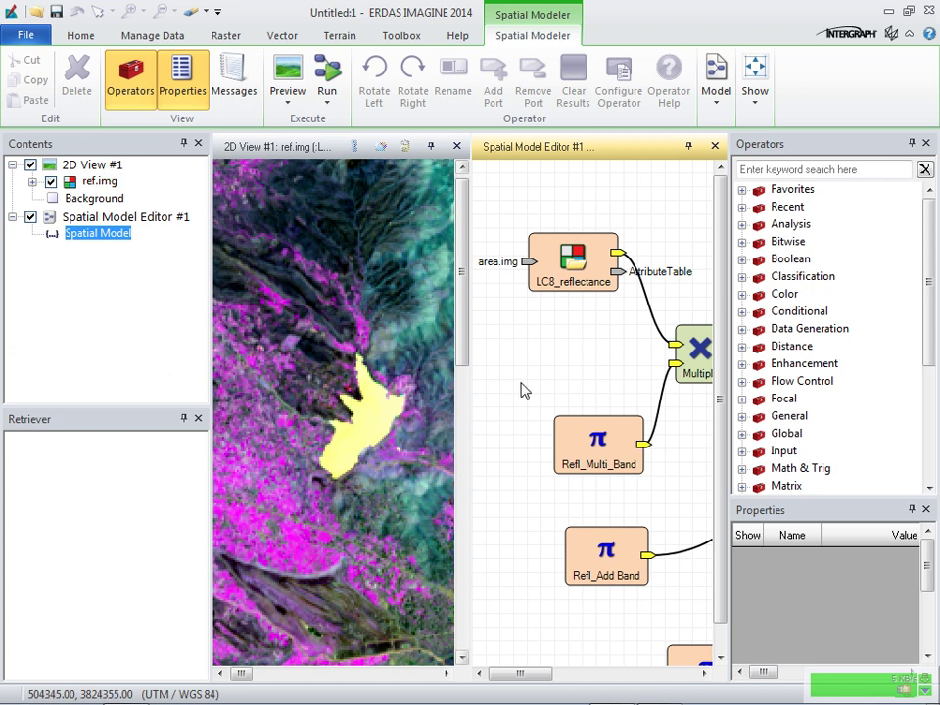
- Fit the whole model in its editor and try to run it again, cancelling the replacement of ref.img
left_click(91, 33)
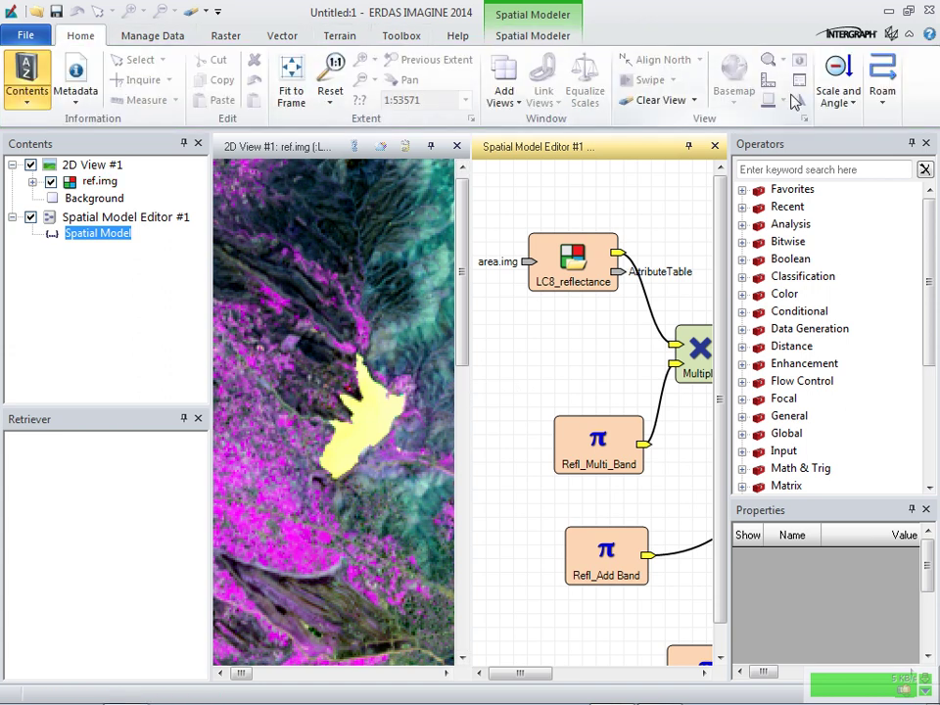
left_click(294, 78)
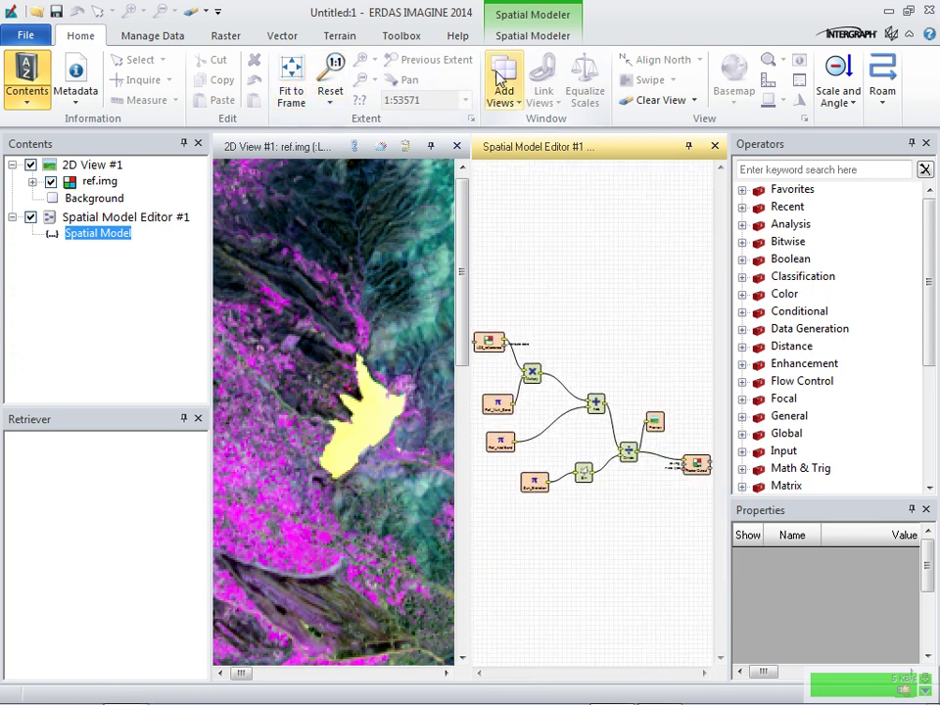
left_click(529, 36)
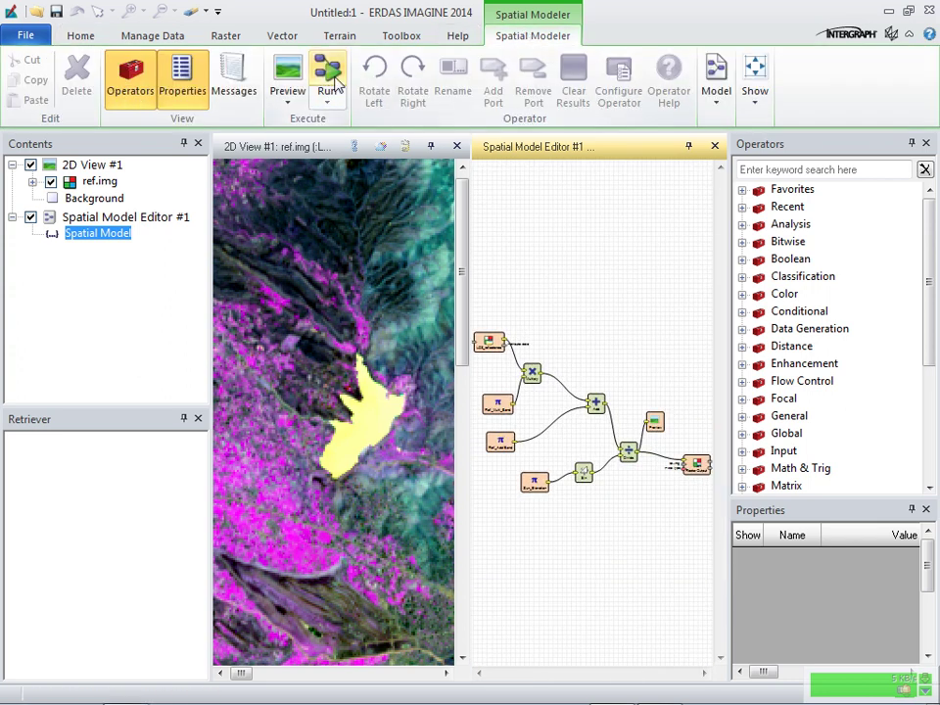
left_click(326, 99)
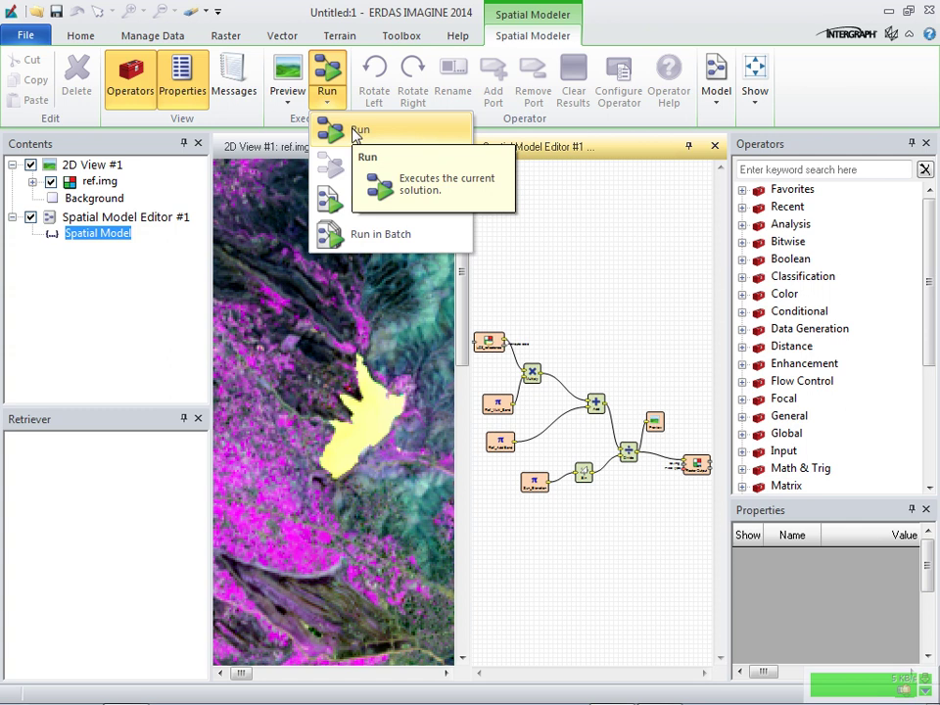
left_click(357, 133)
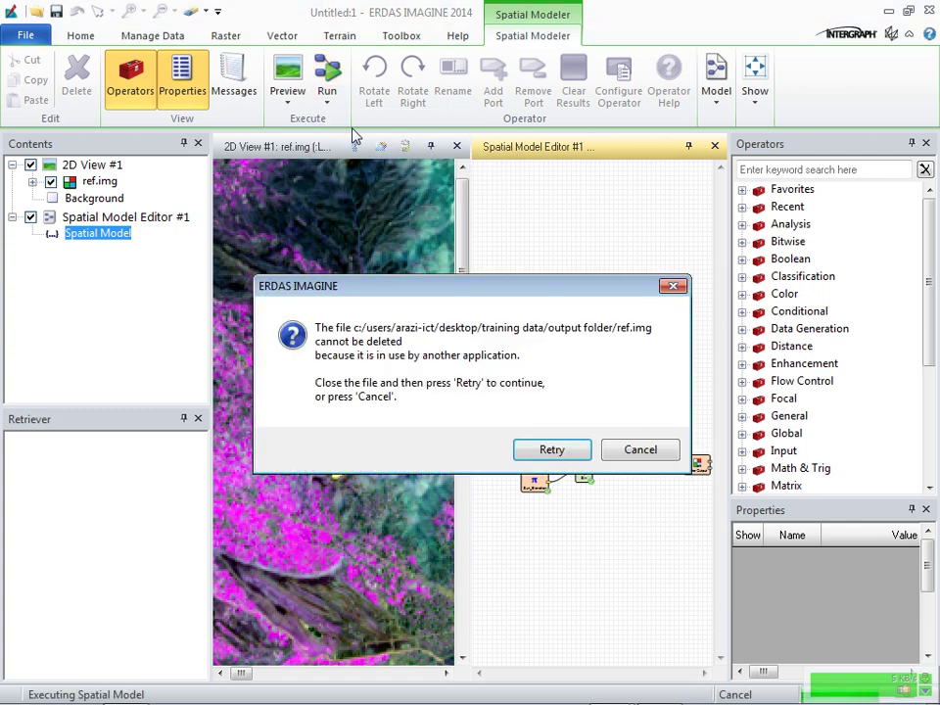
left_click(642, 450)
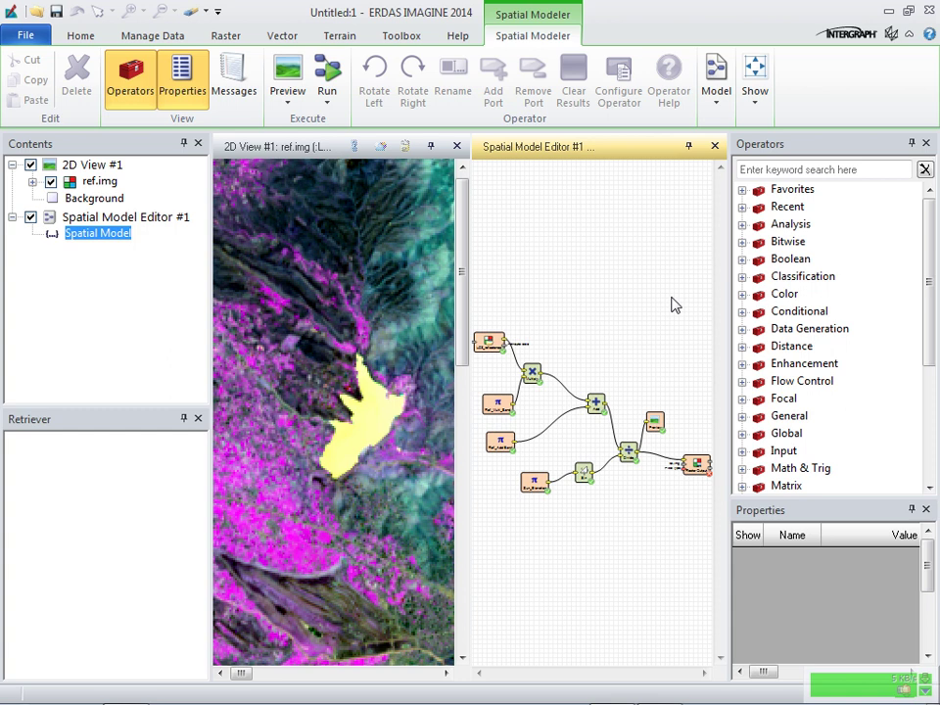
- Inspect the pixel values of ref.img with the Inquire cursor over the water body and close the inquiry
left_click(78, 36)
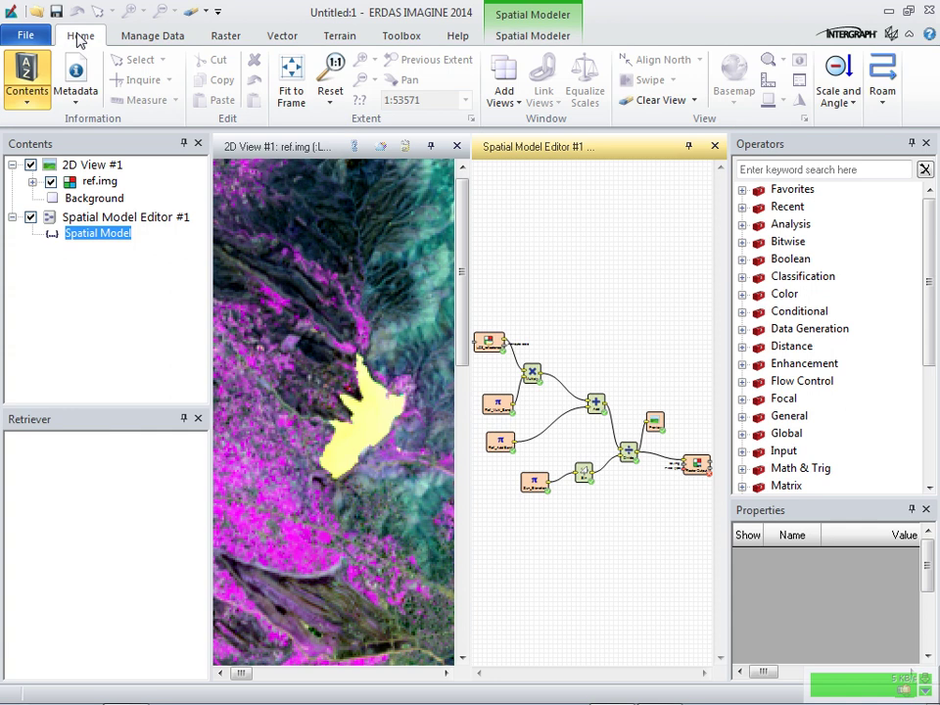
left_click(319, 285)
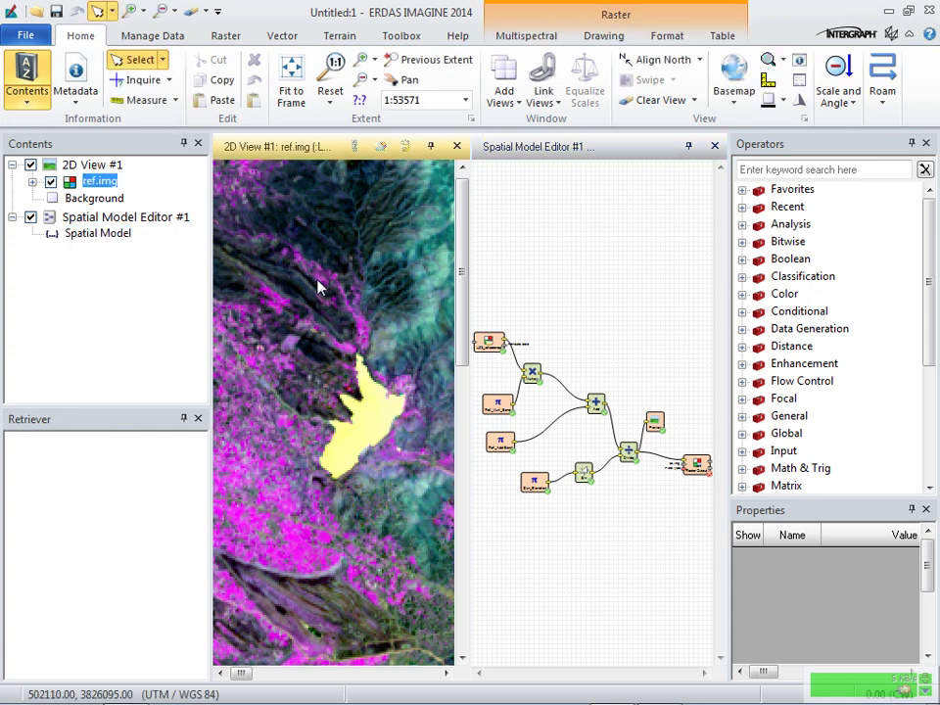
left_click(142, 79)
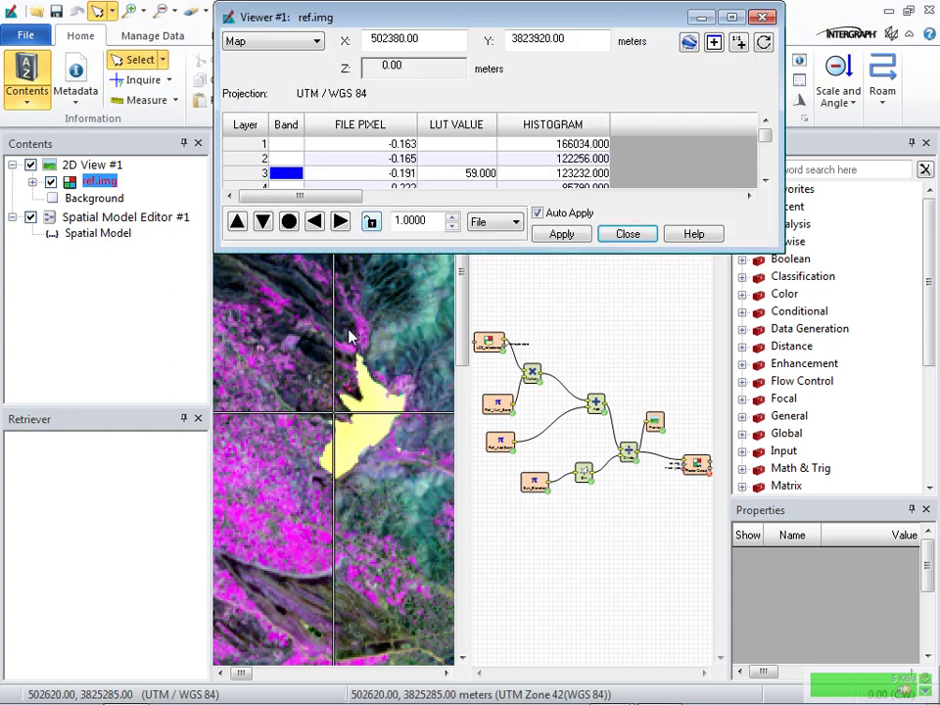
left_click_drag(333, 410, 369, 420)
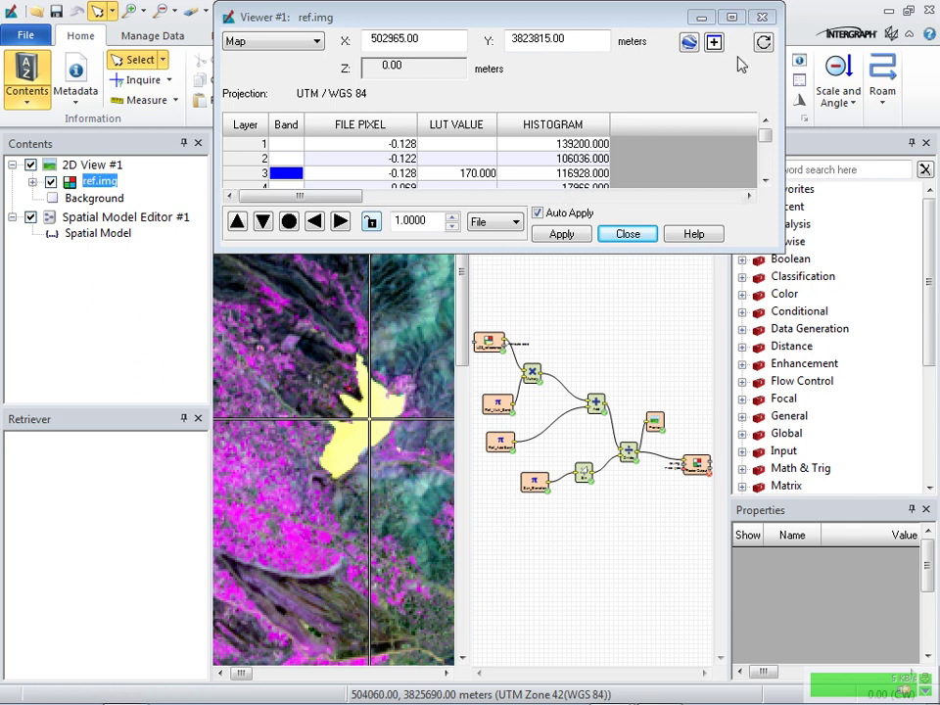
left_click(628, 237)
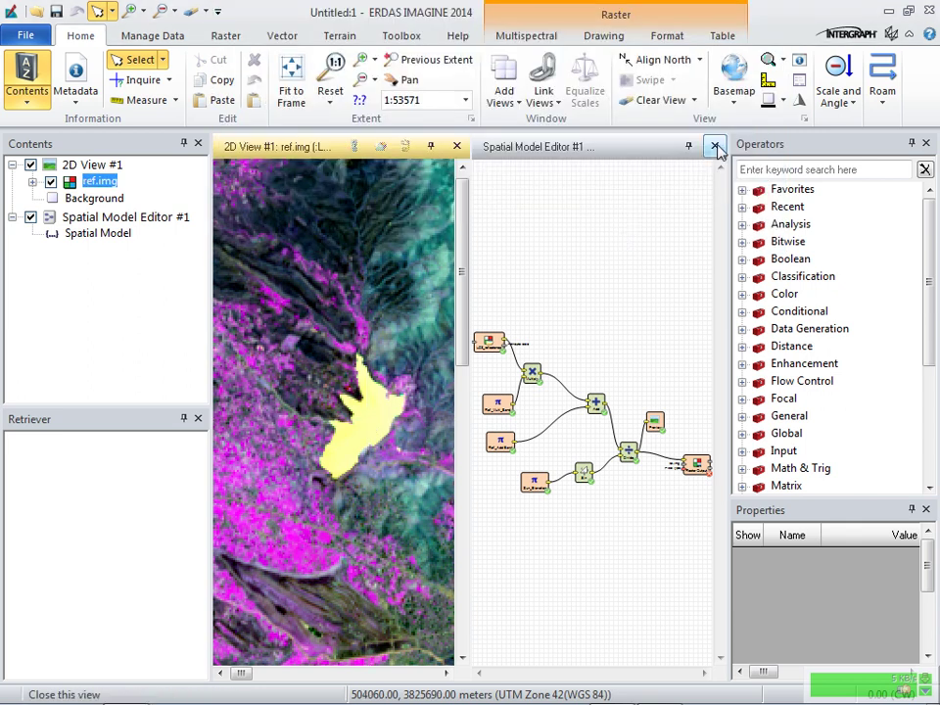
- Close the Operators list and the Spatial Model Editor, and create a second 2D view
left_click(926, 145)
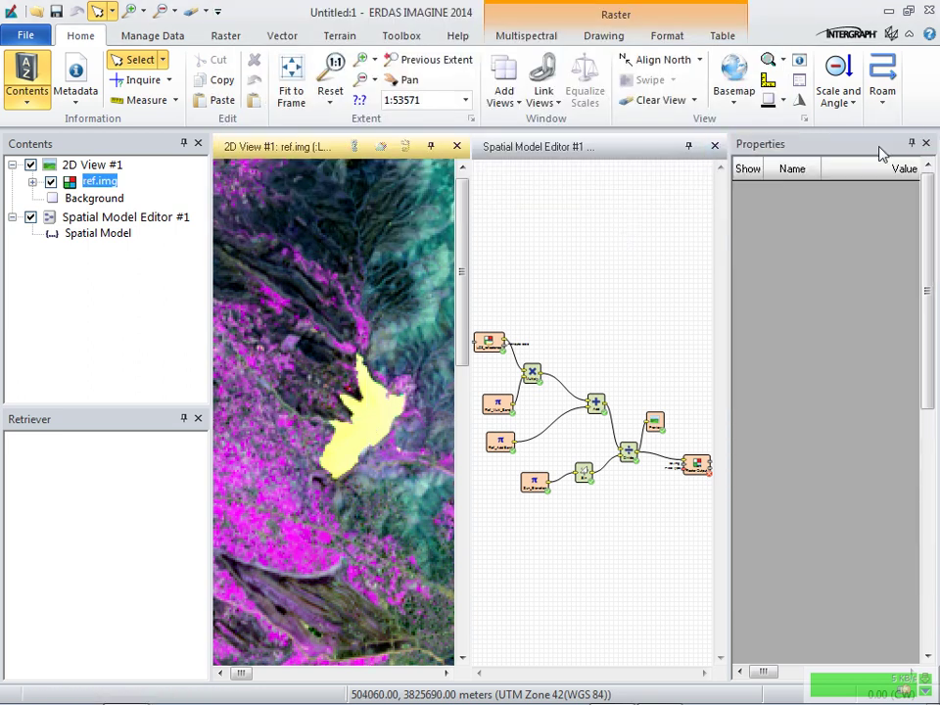
left_click(713, 146)
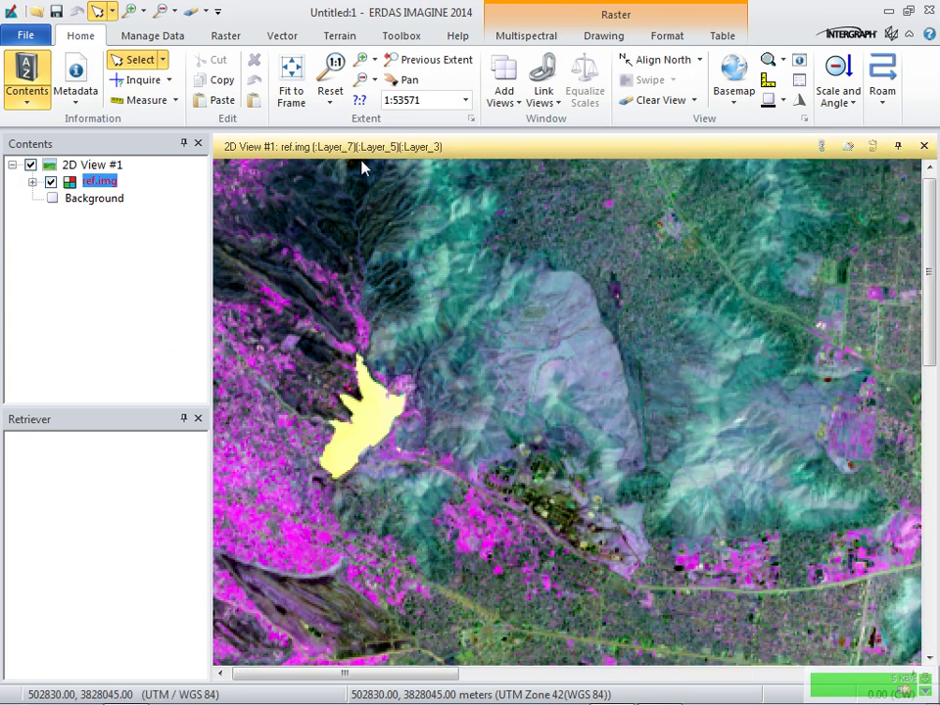
left_click(505, 96)
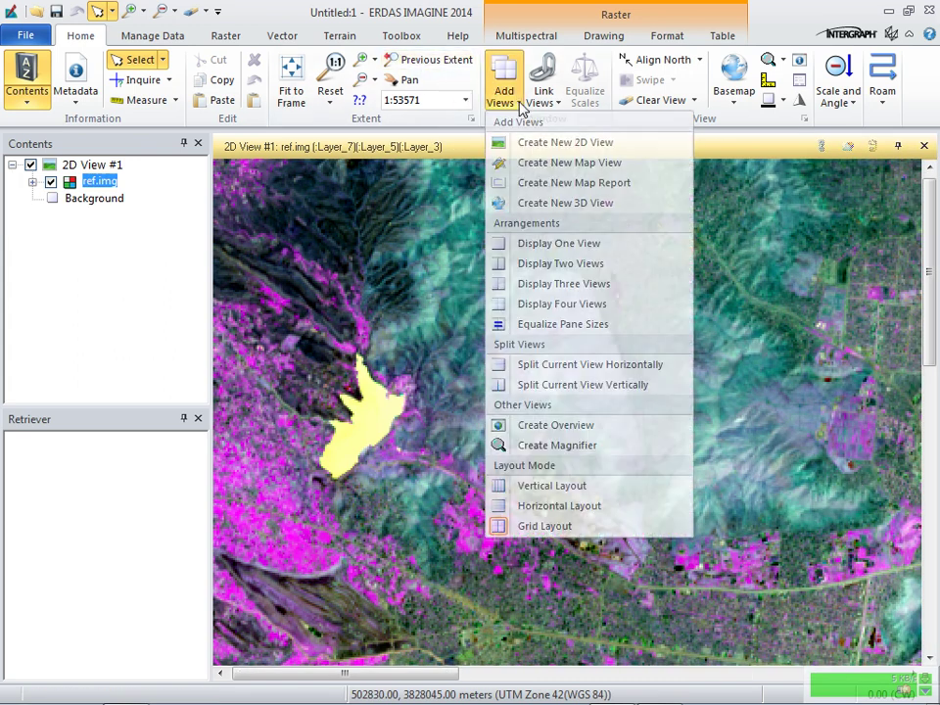
left_click(539, 152)
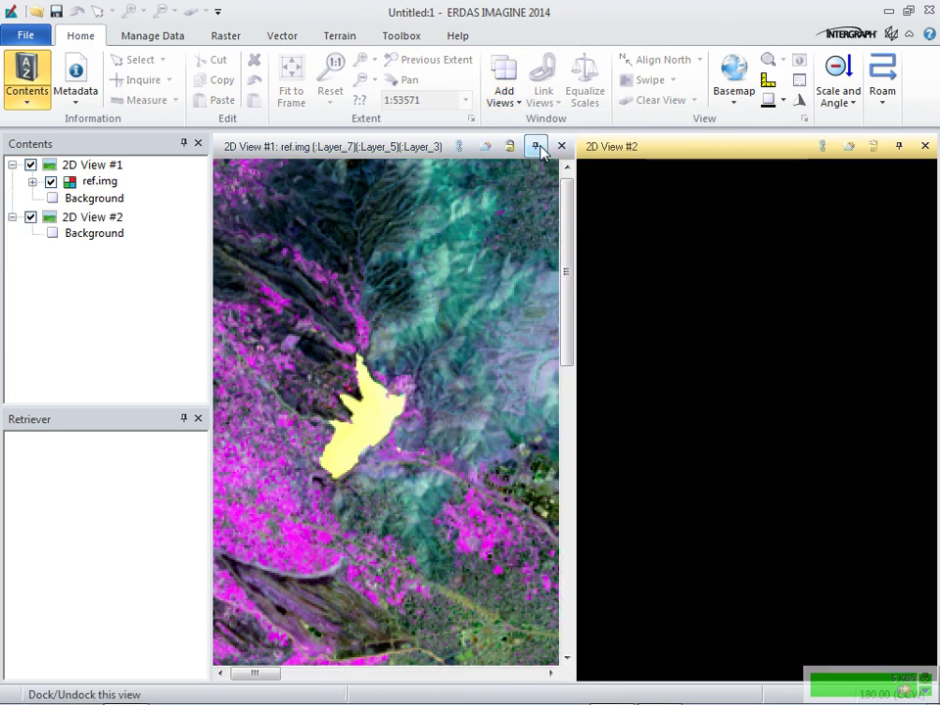
- Open area.img as a raster layer in 2D View #2, starting from the recent files list
right_click(699, 254)
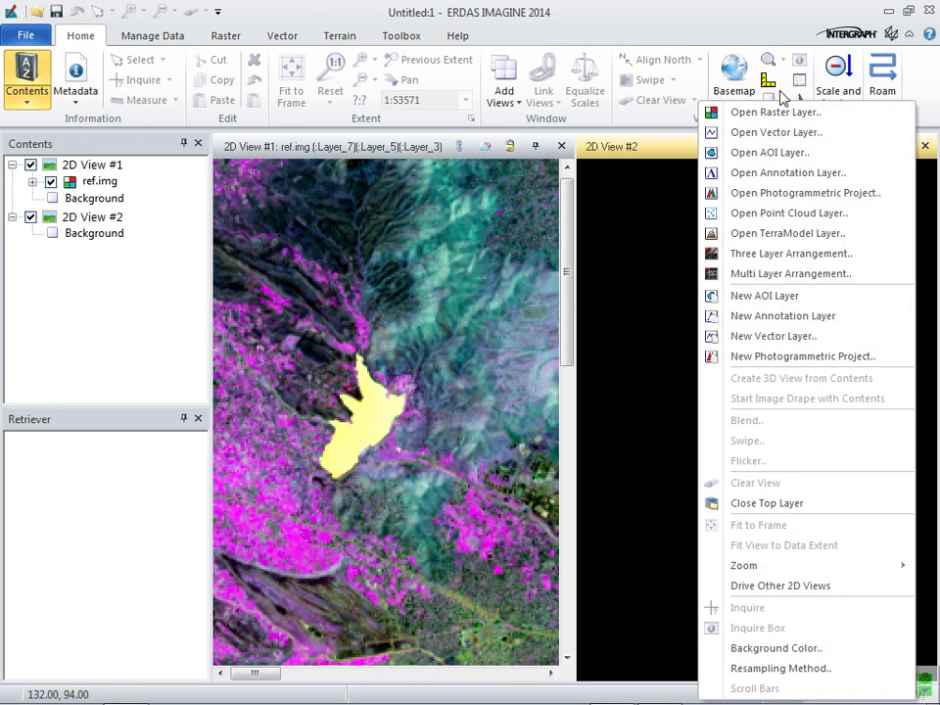
left_click(766, 111)
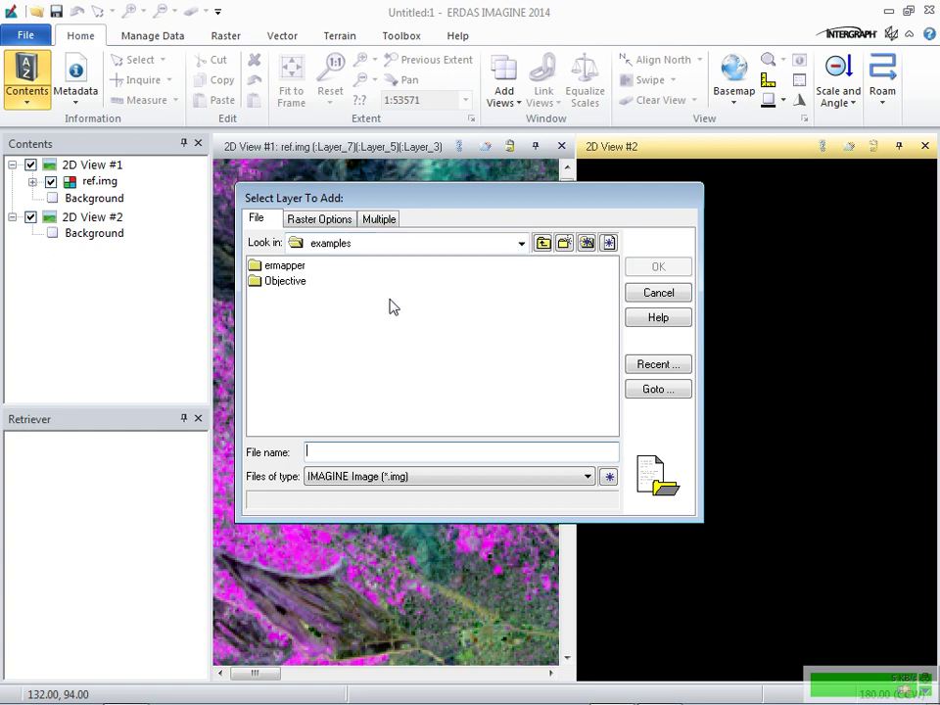
left_click(653, 367)
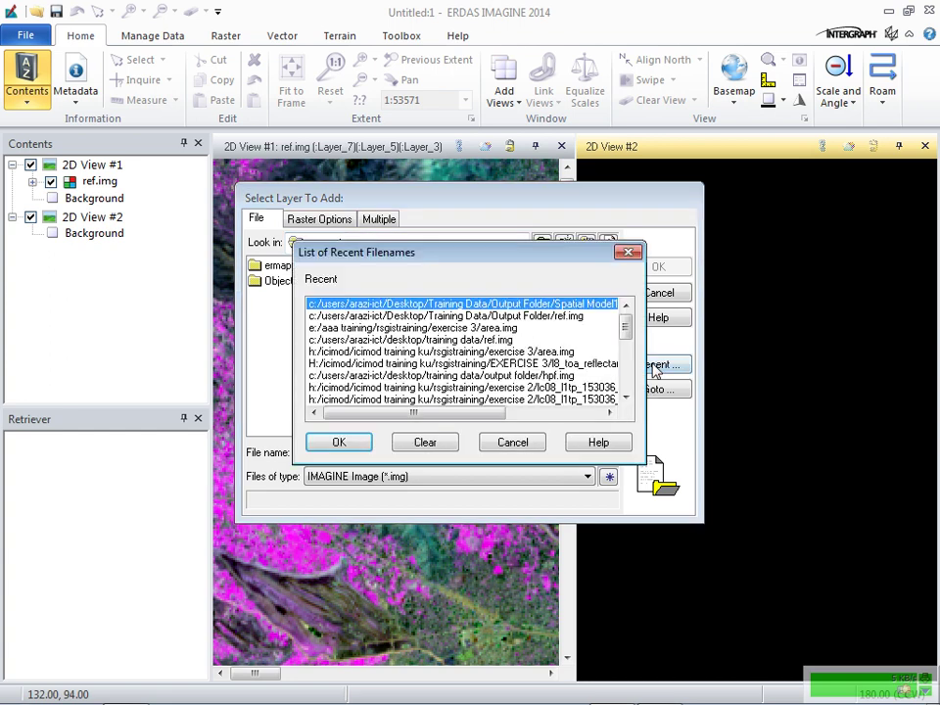
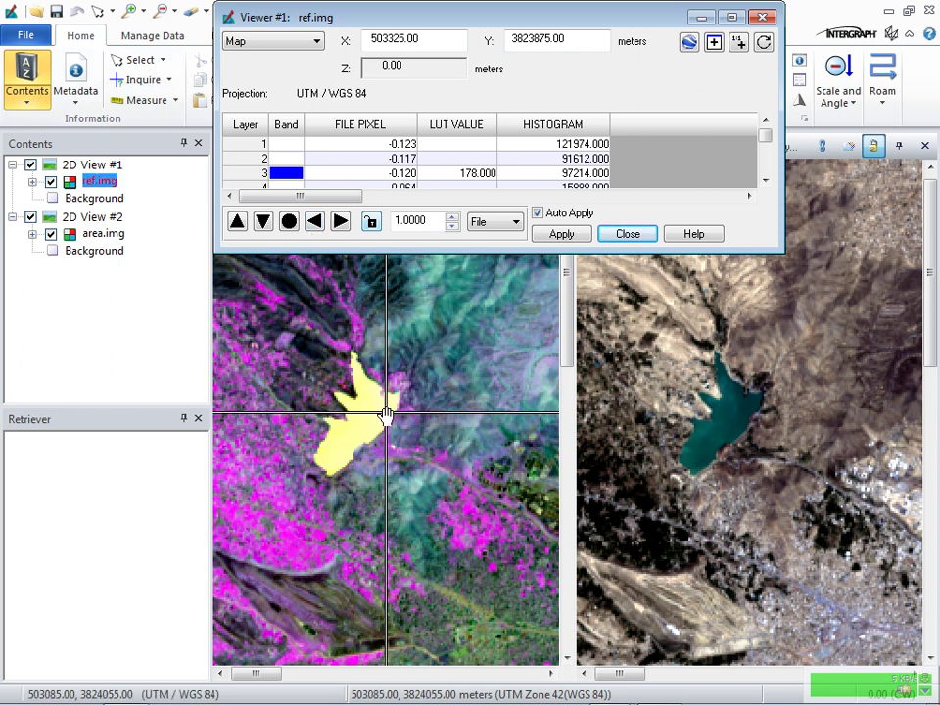
- Close the pixel inquiry and fit the linked ref.img and area.img views to the full image extent
left_click(625, 233)
left_click(291, 84)
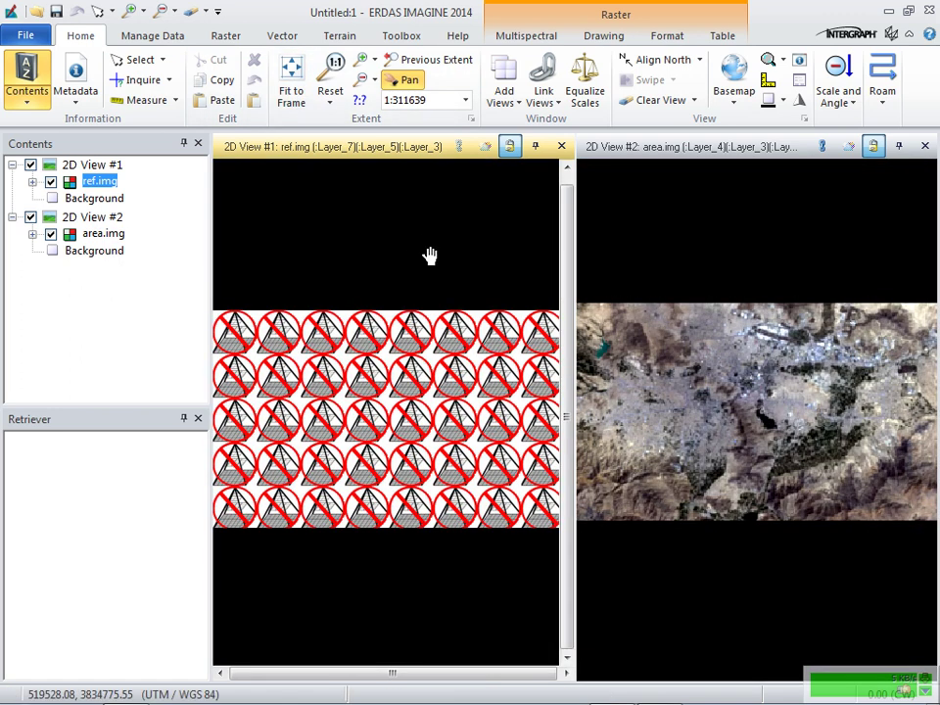
- Display the linked views at 1:1 pixel scale around the lake and inspect ref.img's pixel values there with the Inquire cursor
left_click(334, 73)
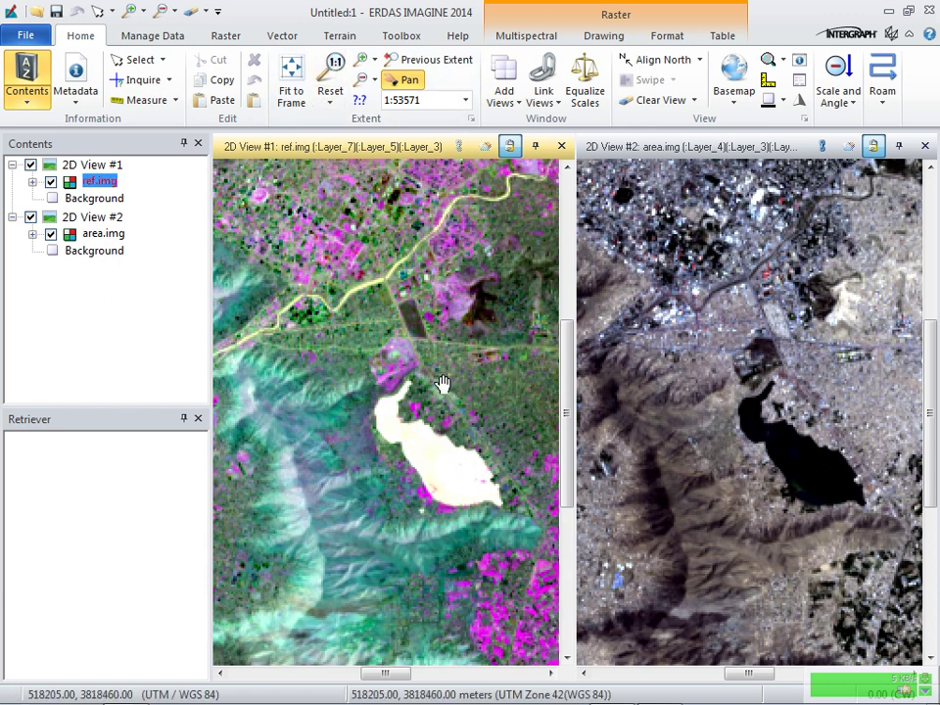
left_click_drag(462, 401, 345, 411)
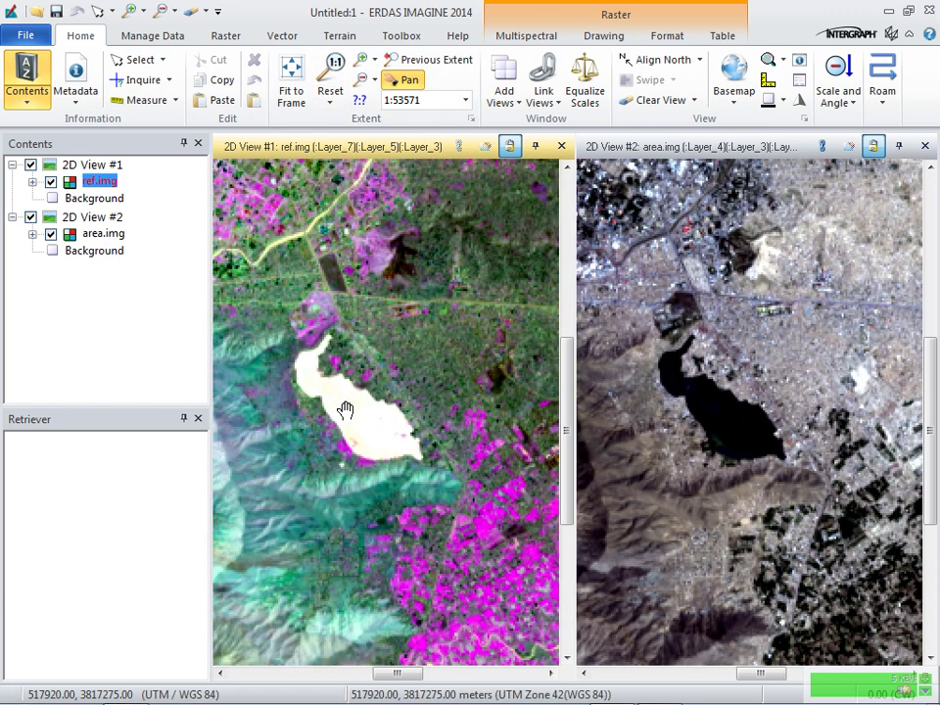
left_click(135, 82)
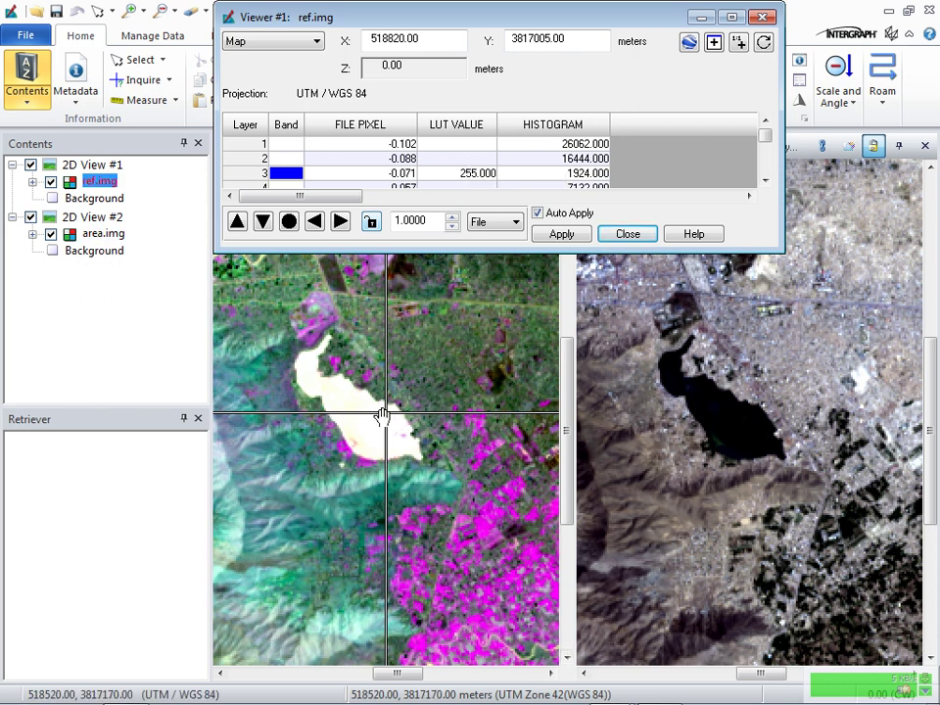
- Inspect the pixel values of area.img at the same lake location with the Inquire cursor and close the inquiry
left_click(710, 395)
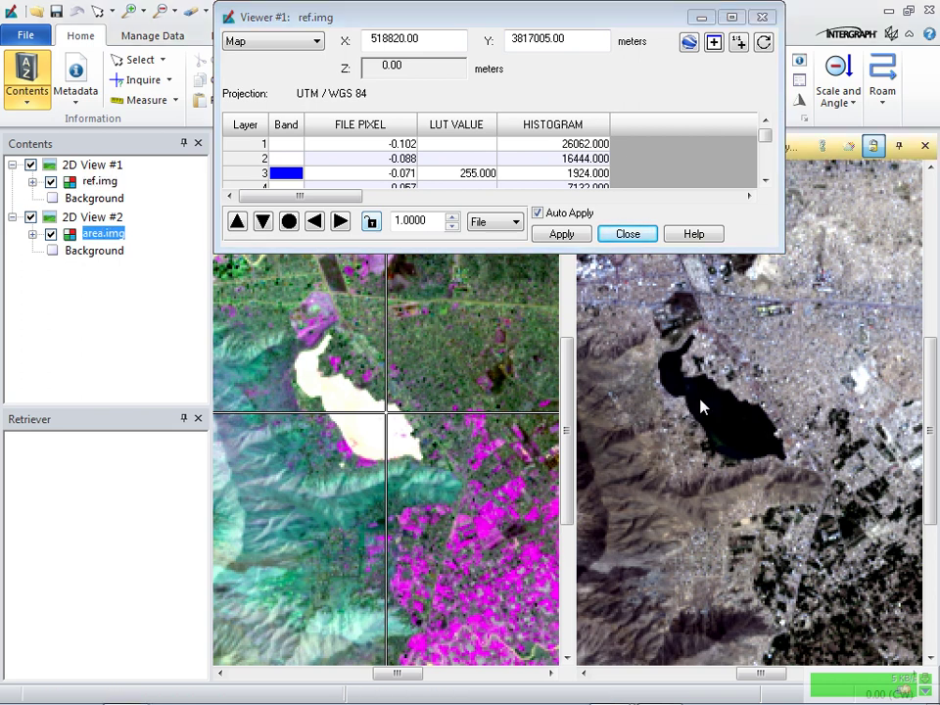
left_click(142, 82)
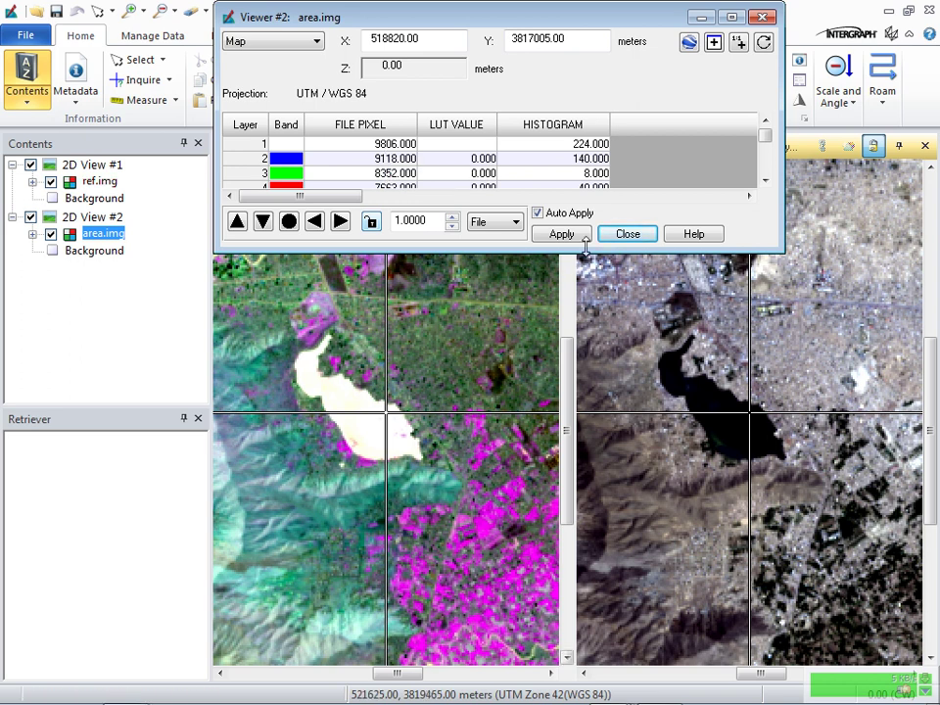
left_click(628, 238)
left_click(628, 234)
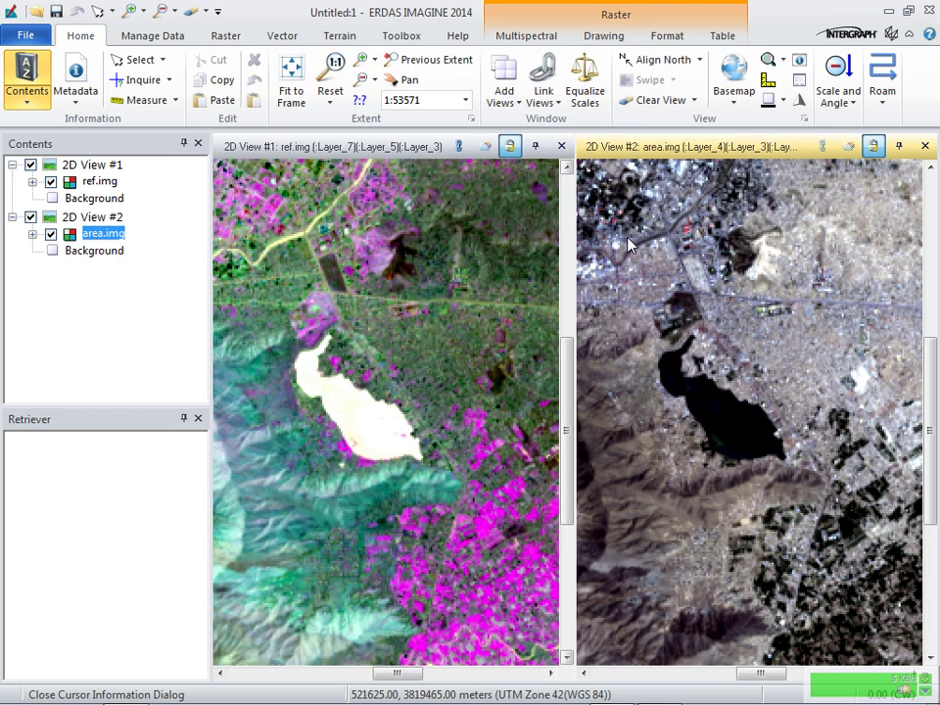
mouse_move(741, 697)
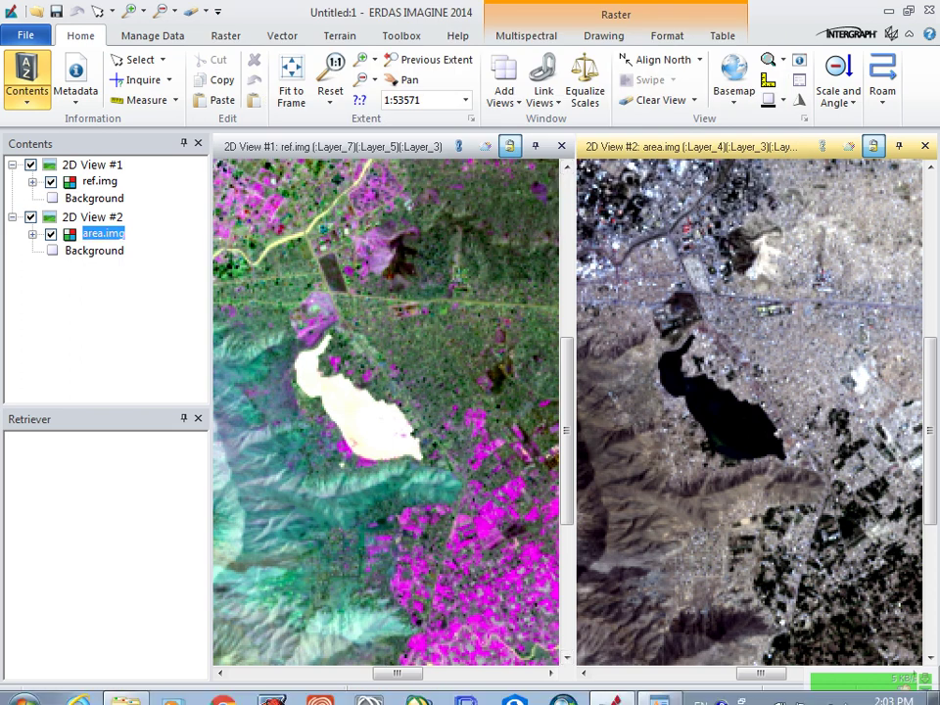
left_click(757, 688)
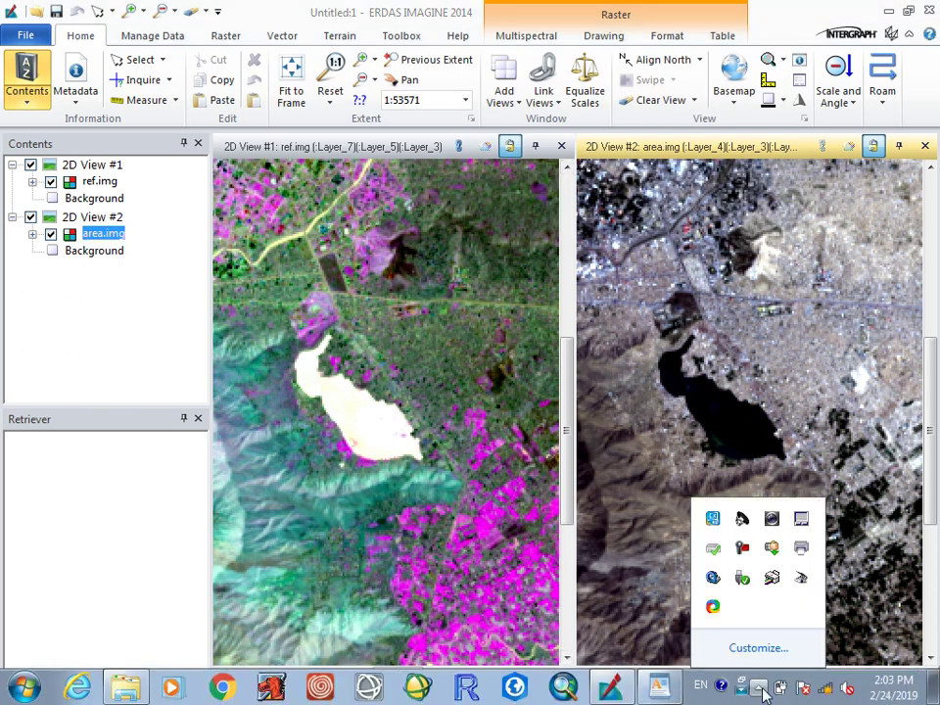